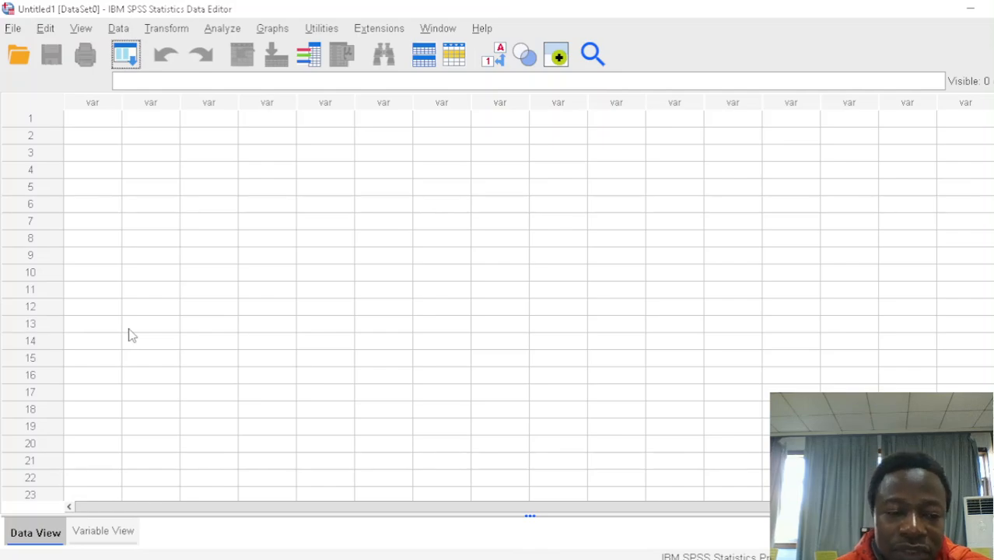
# Compare the empty Data View and Variable View of the new dataset
pyautogui.click(99, 530)
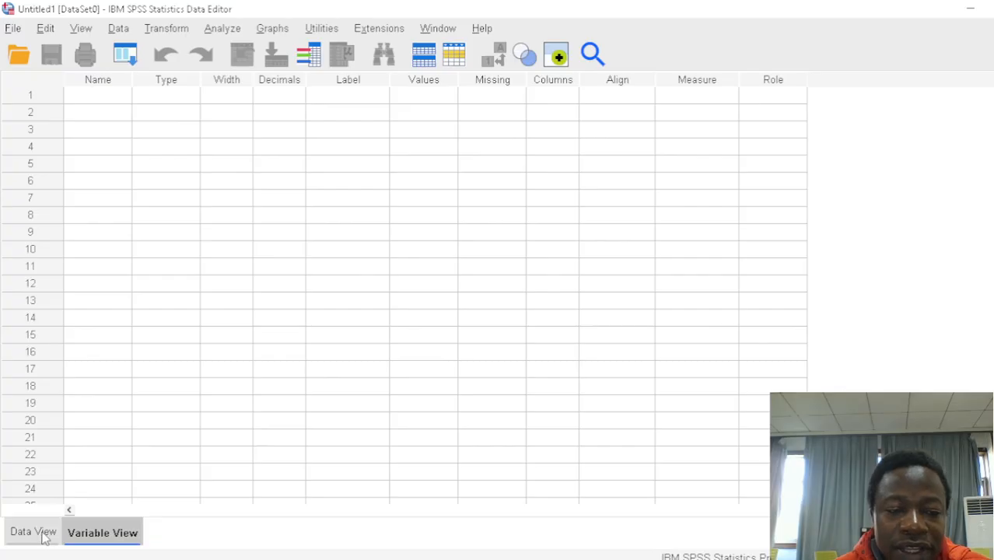
pyautogui.click(34, 532)
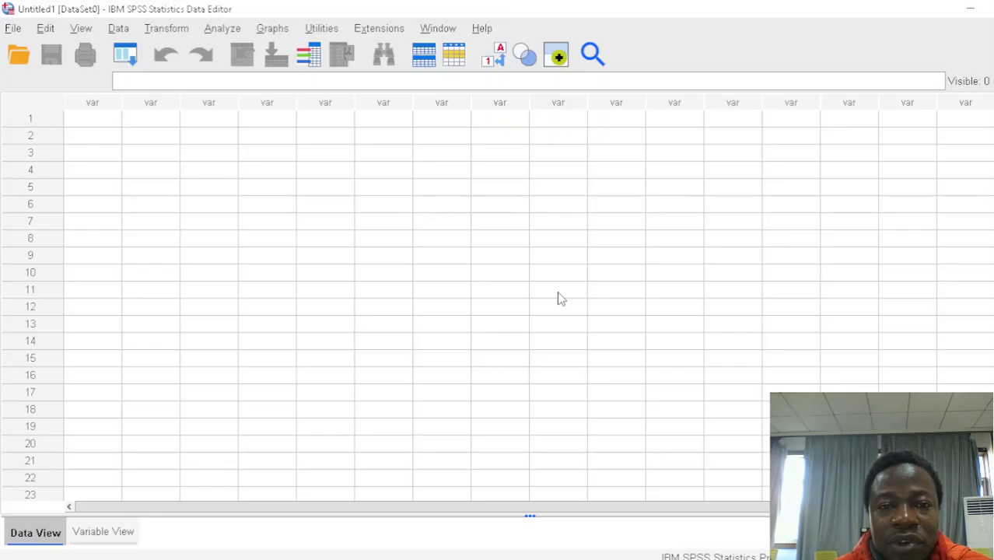
pyautogui.click(86, 537)
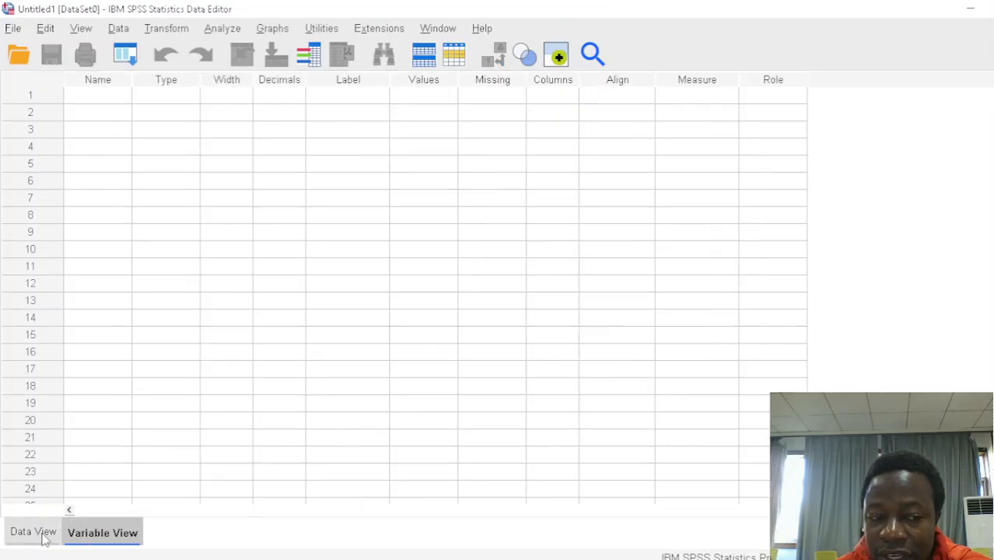
pyautogui.click(45, 538)
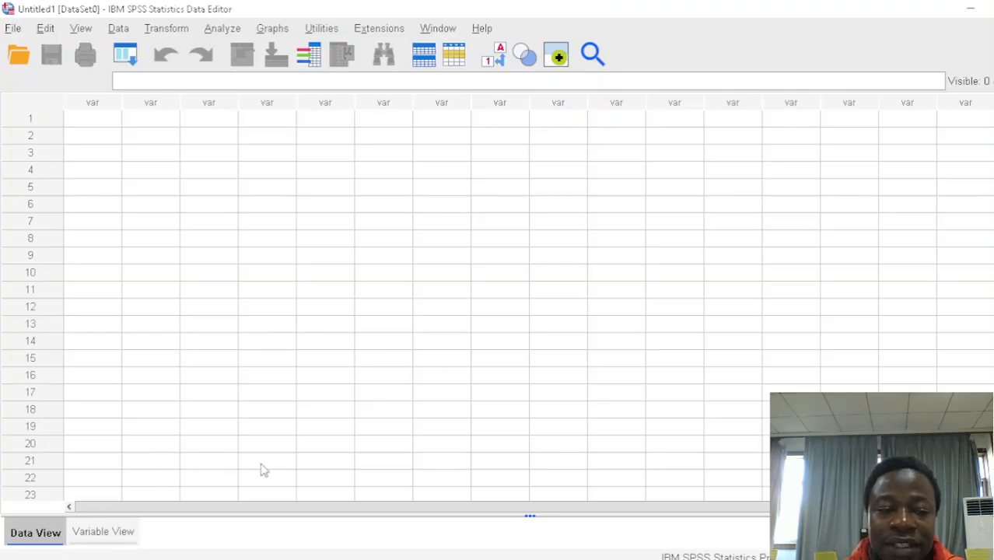
pyautogui.click(115, 534)
pyautogui.click(35, 535)
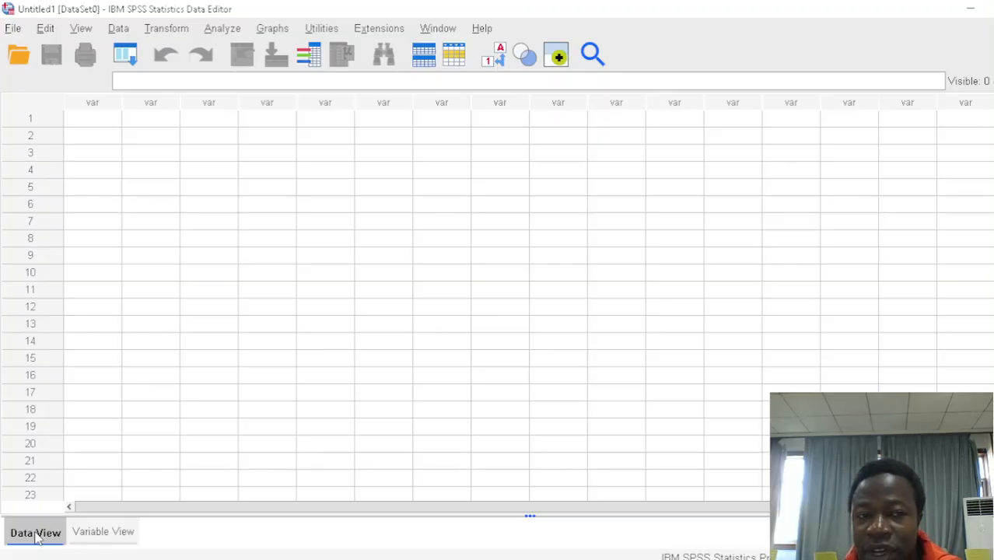
# Define the first variable in Variable View as Age, with a Scale measure and 0 decimals
pyautogui.click(94, 535)
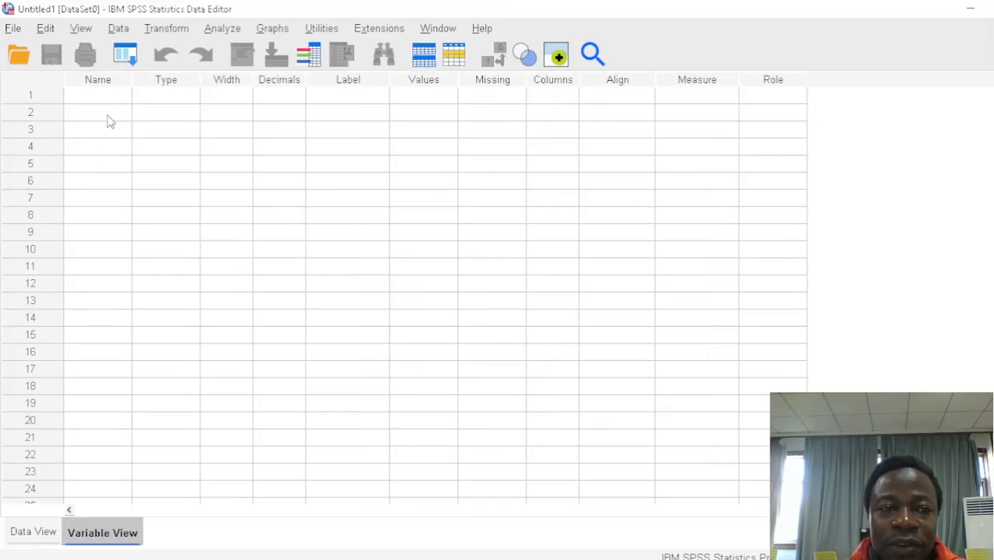
pyautogui.click(104, 102)
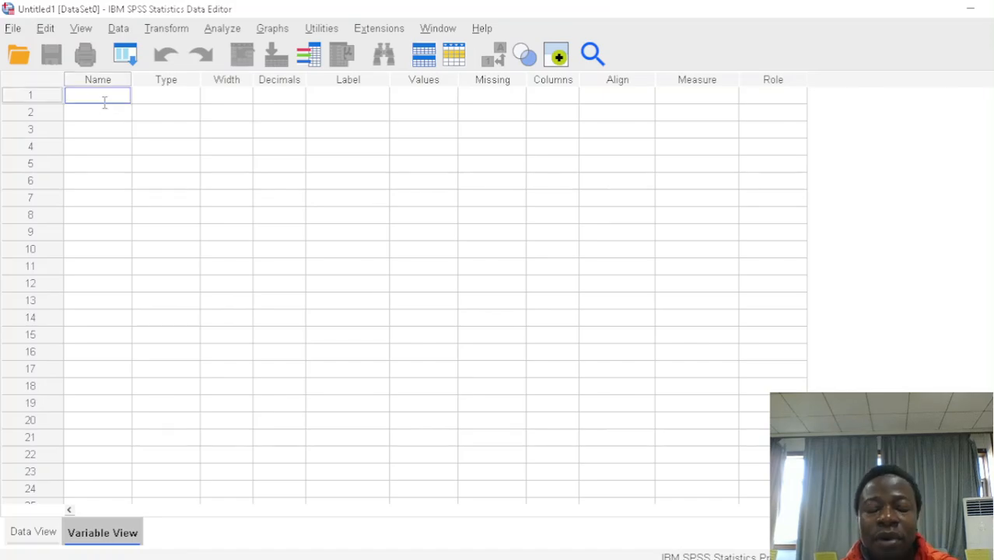
pyautogui.write('Age')
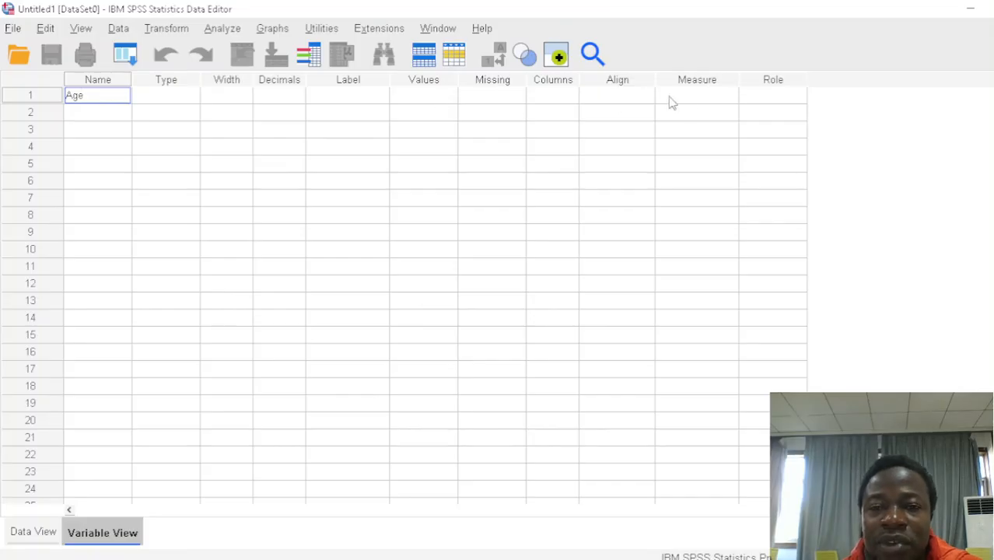
pyautogui.click(720, 100)
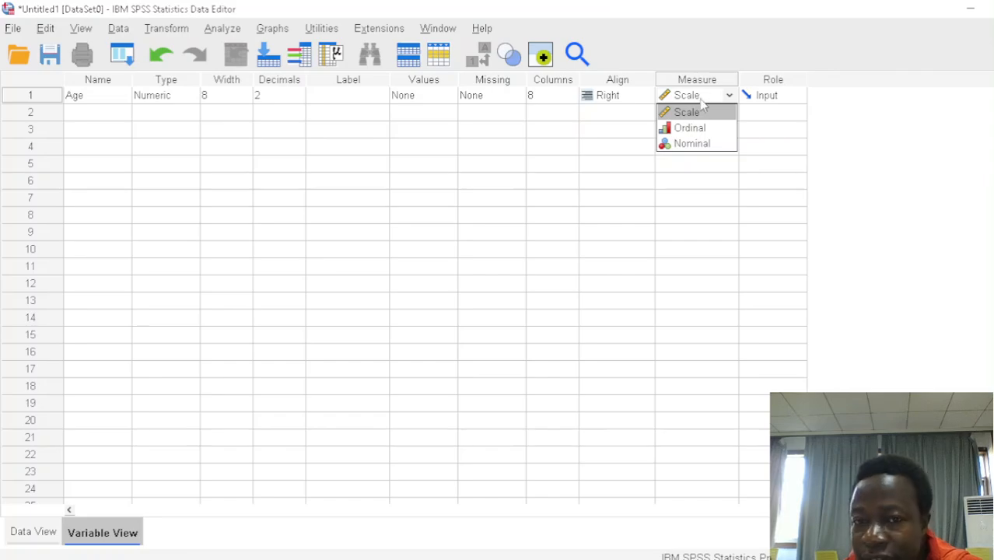
pyautogui.click(702, 108)
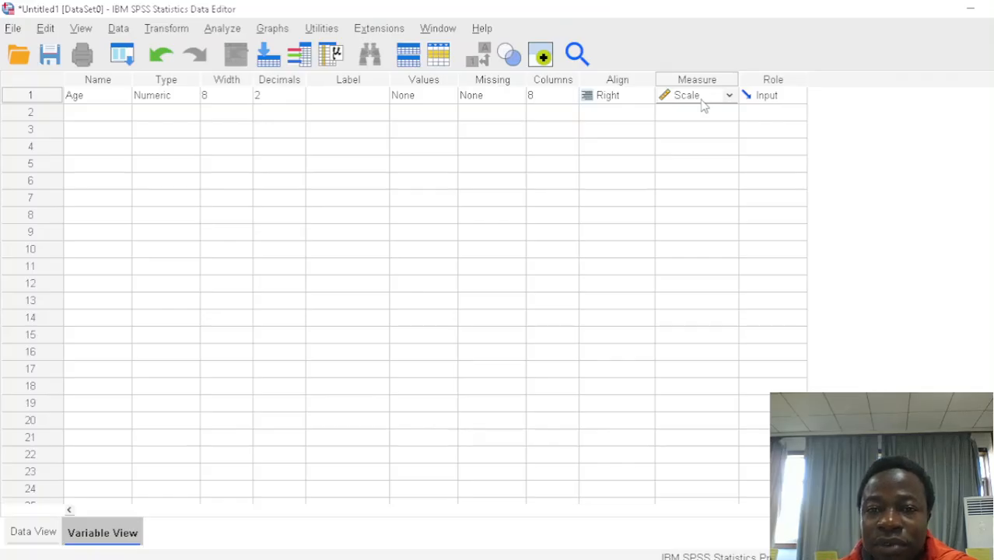
pyautogui.click(300, 101)
pyautogui.click(299, 99)
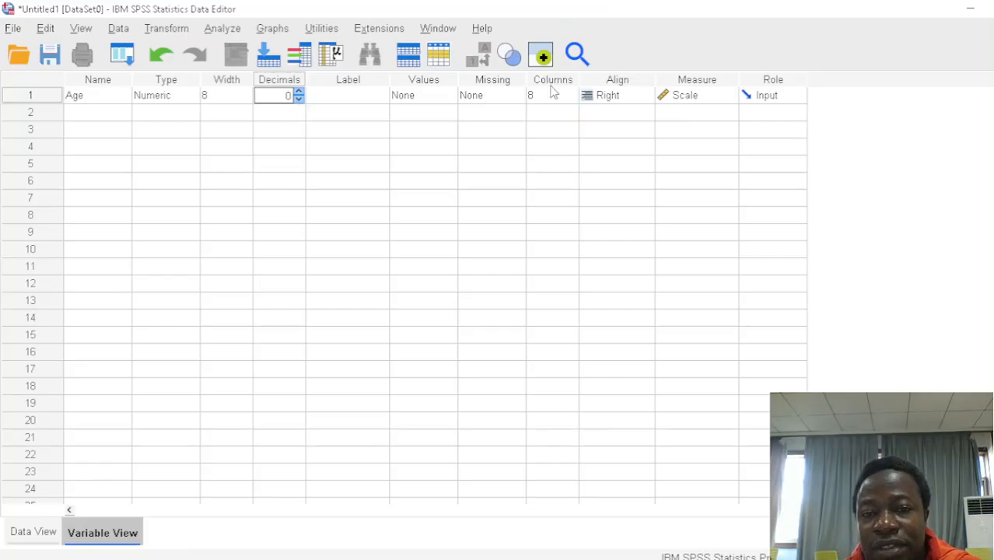
# Add a second variable named Gender and set its measure to Nominal
pyautogui.click(121, 113)
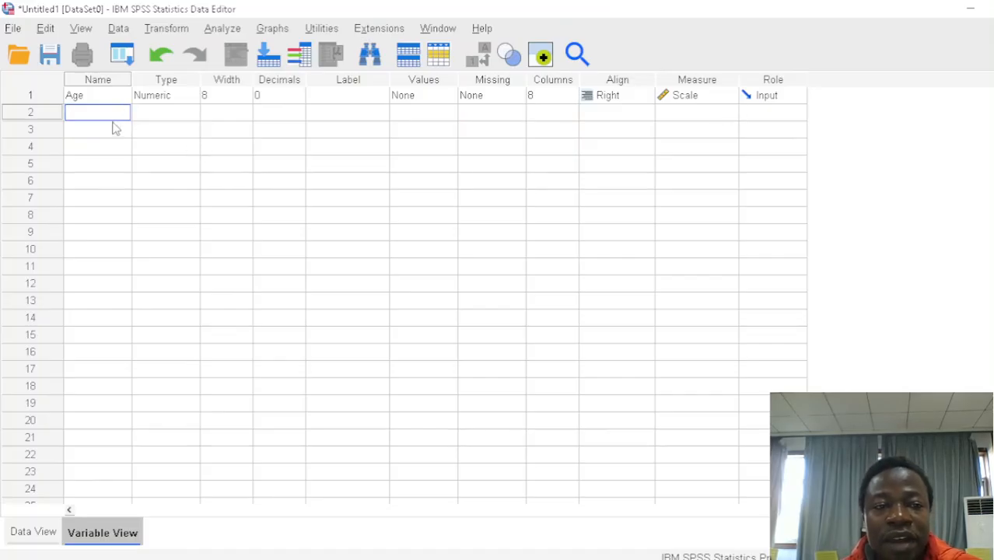
pyautogui.write('Gender')
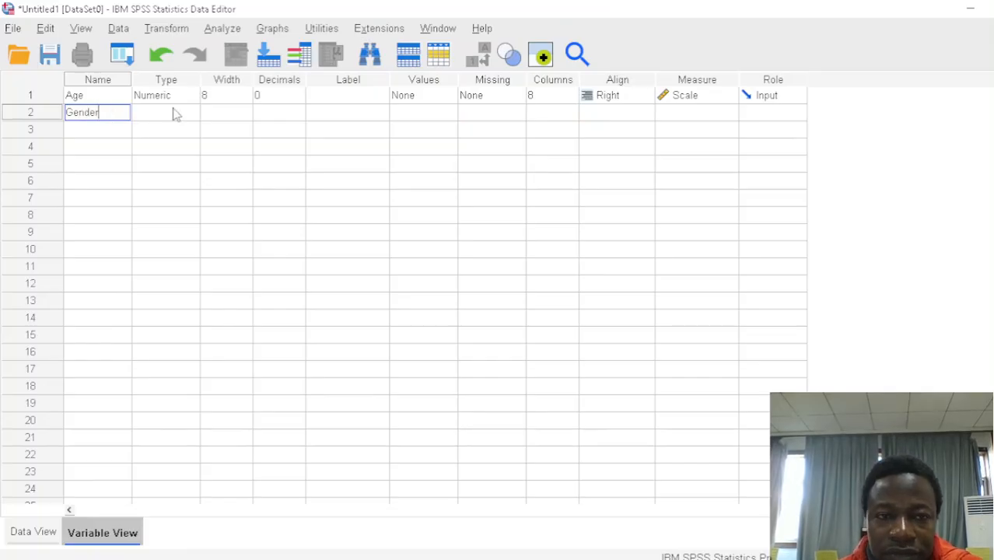
pyautogui.click(699, 117)
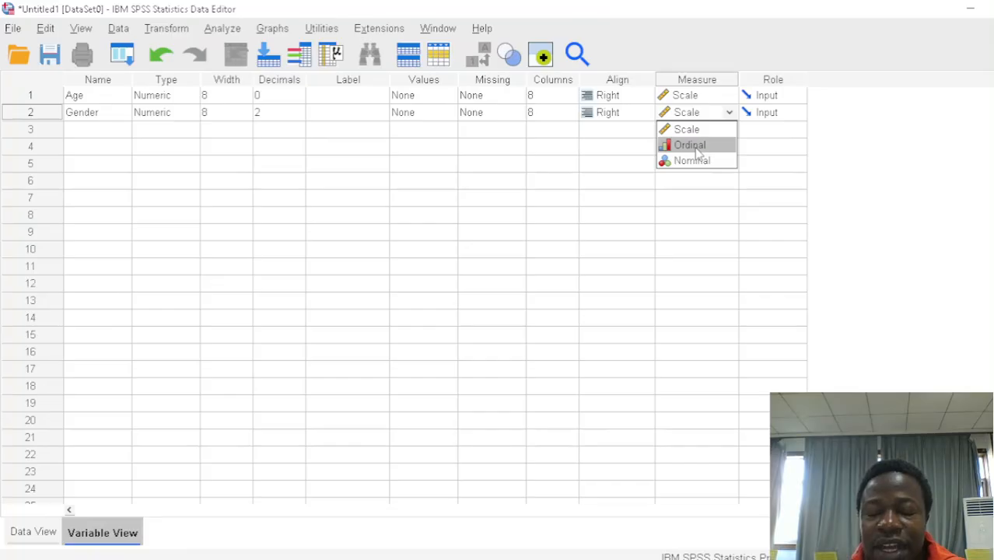
pyautogui.click(701, 162)
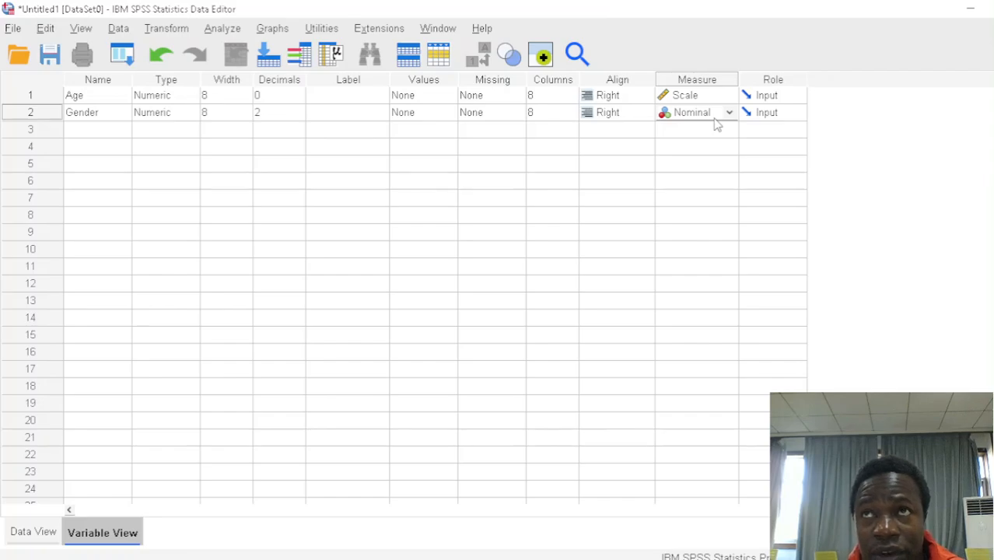
# Add a third variable named Color and set its measure to Nominal
pyautogui.click(78, 132)
pyautogui.write('Color')
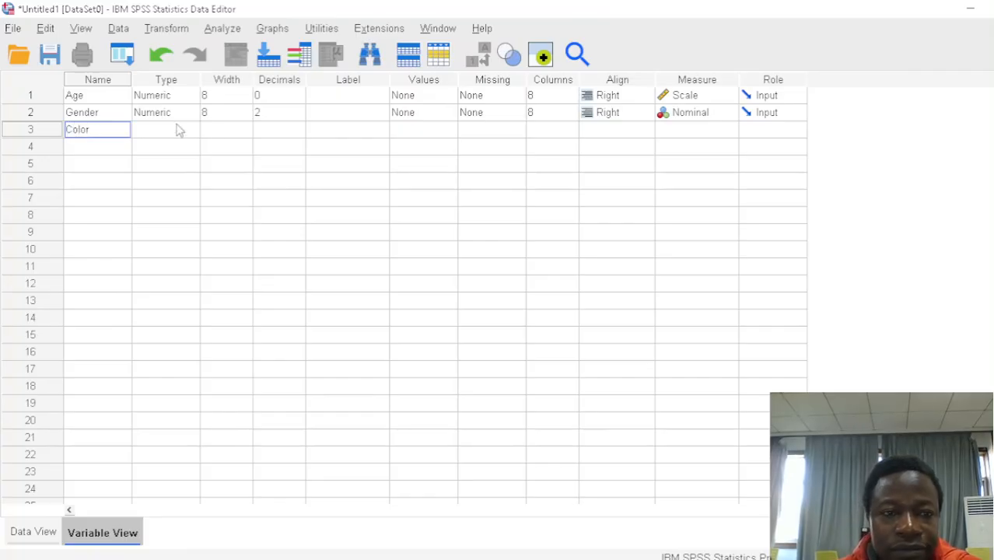
pyautogui.click(696, 132)
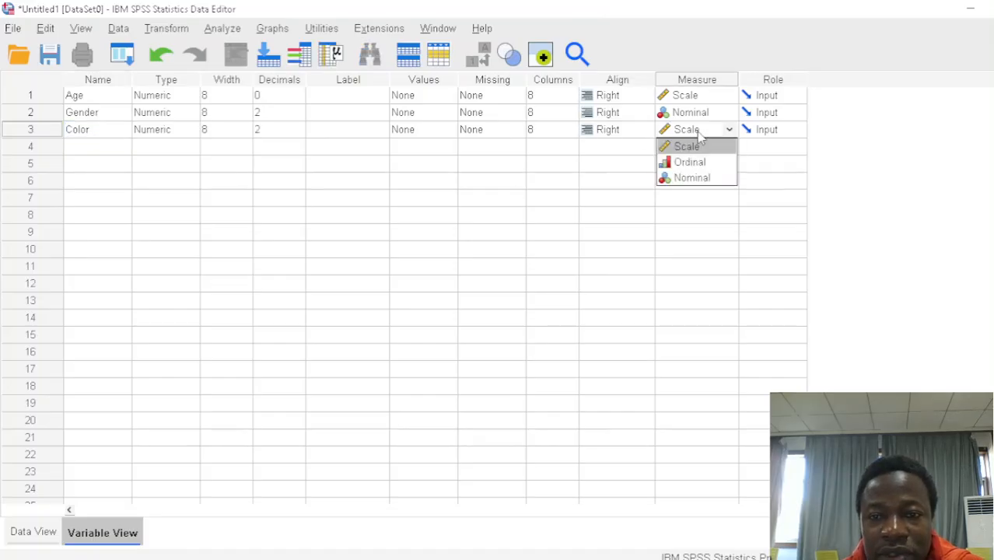
pyautogui.click(717, 178)
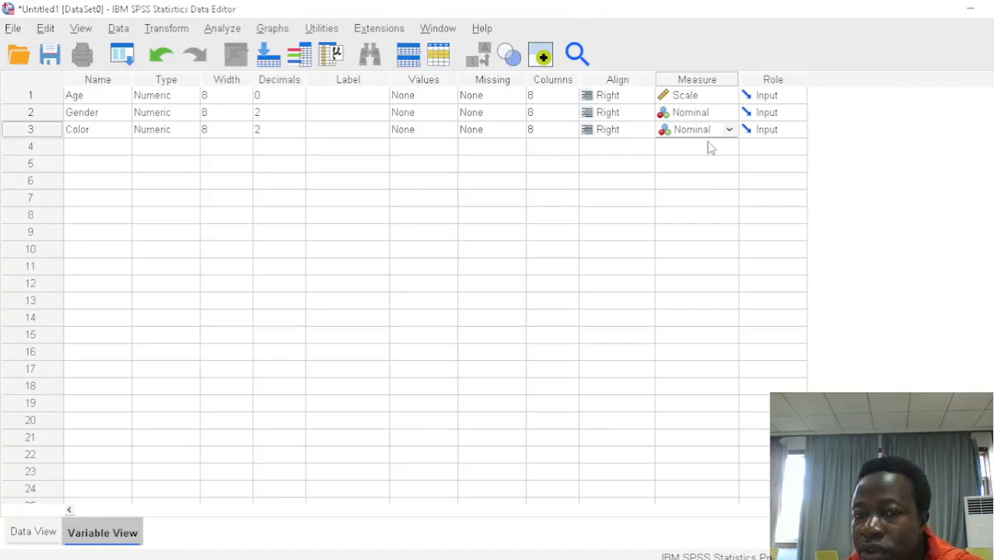
# Add a fourth variable named Qualification and set its measure to Ordinal
pyautogui.click(88, 145)
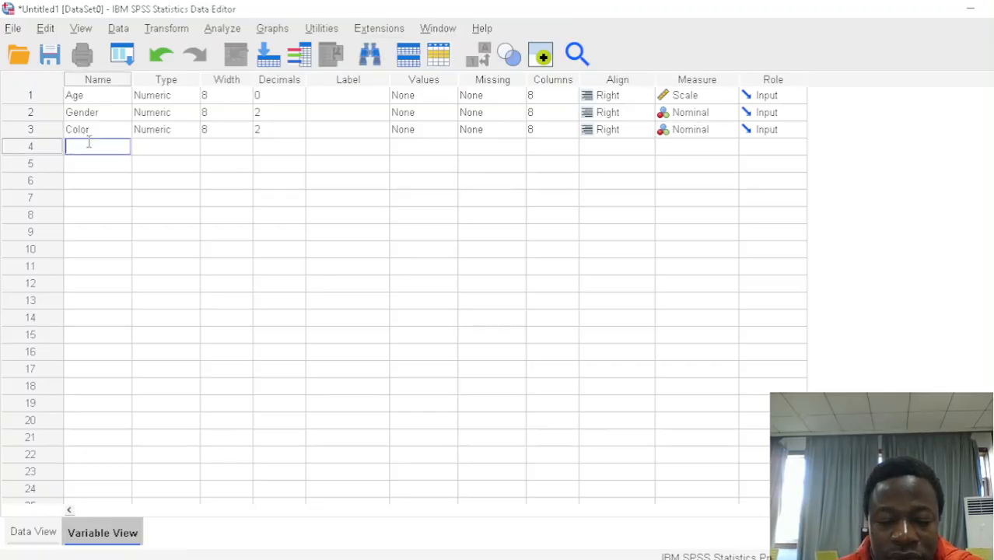
pyautogui.write('Qualificati')
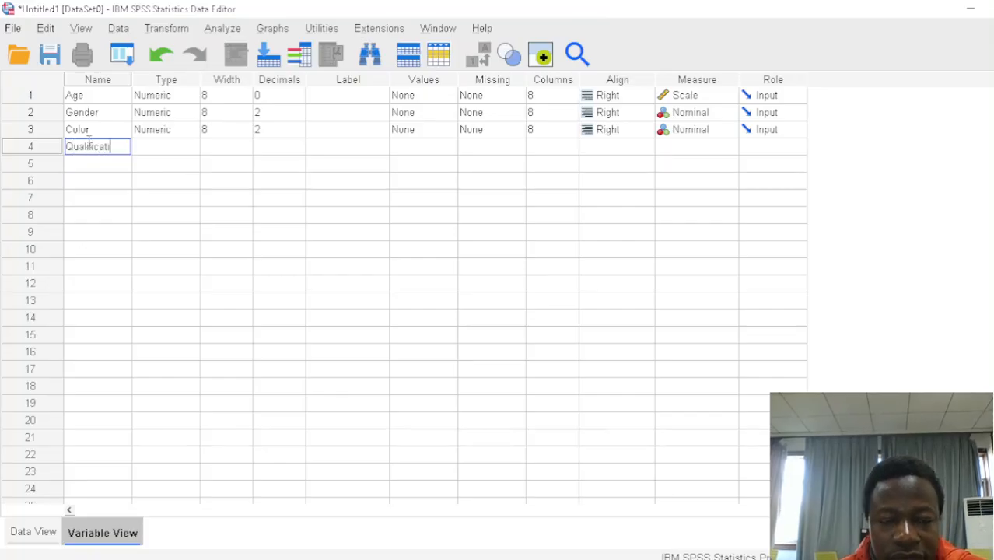
pyautogui.write('on')
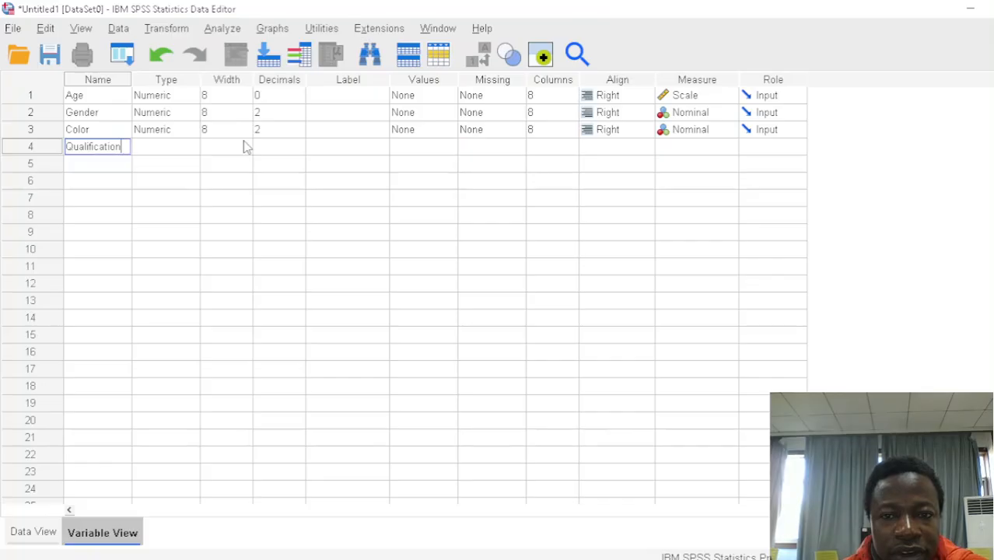
pyautogui.click(699, 148)
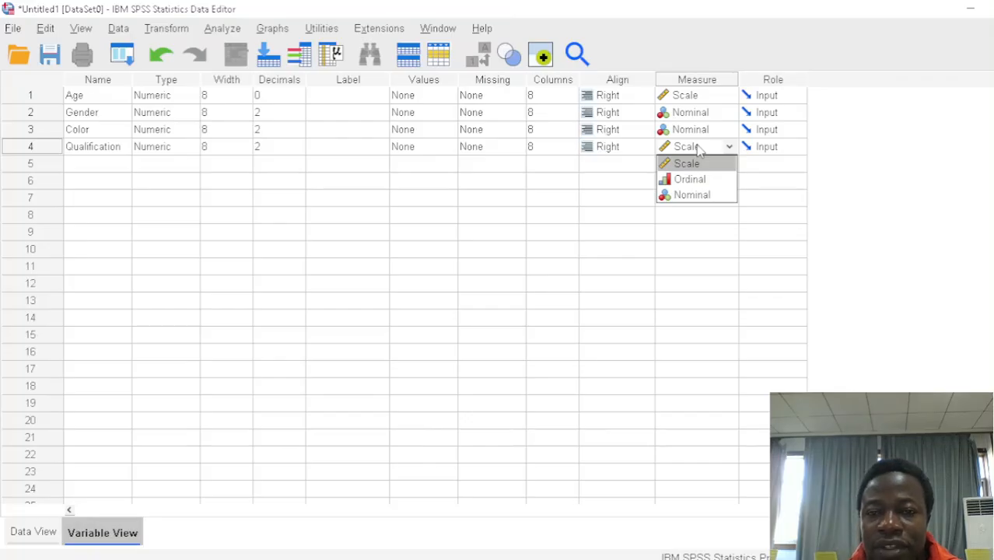
pyautogui.click(700, 180)
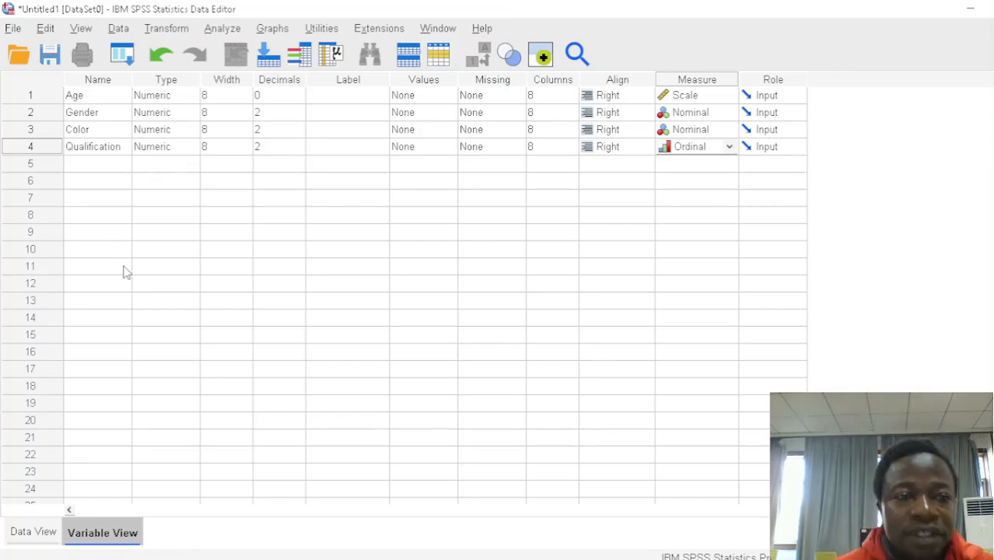
# In Data View, enter the Age values 34, 32, 23, 24, 17, 47, 46, 14, 16 and 26 in rows 1 to 10
pyautogui.click(28, 531)
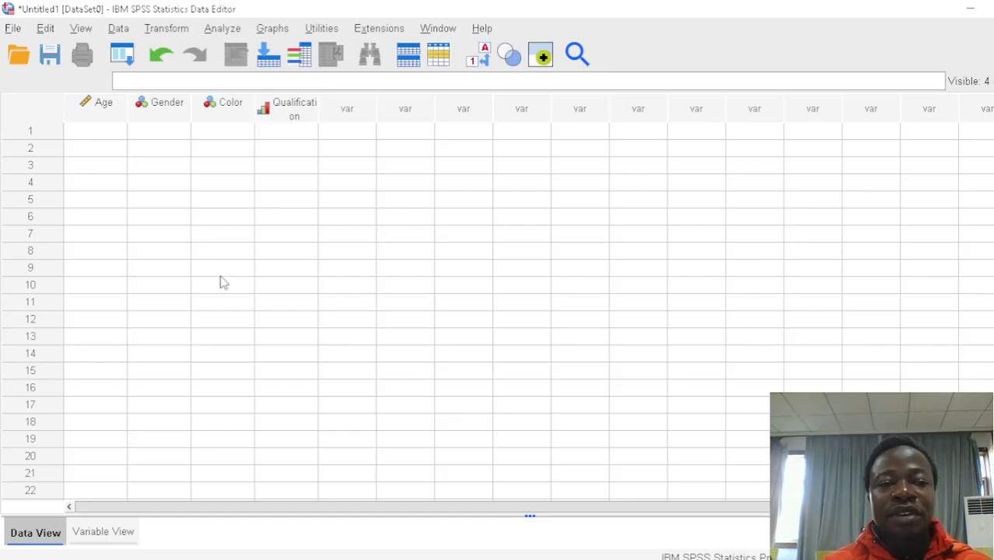
pyautogui.click(115, 133)
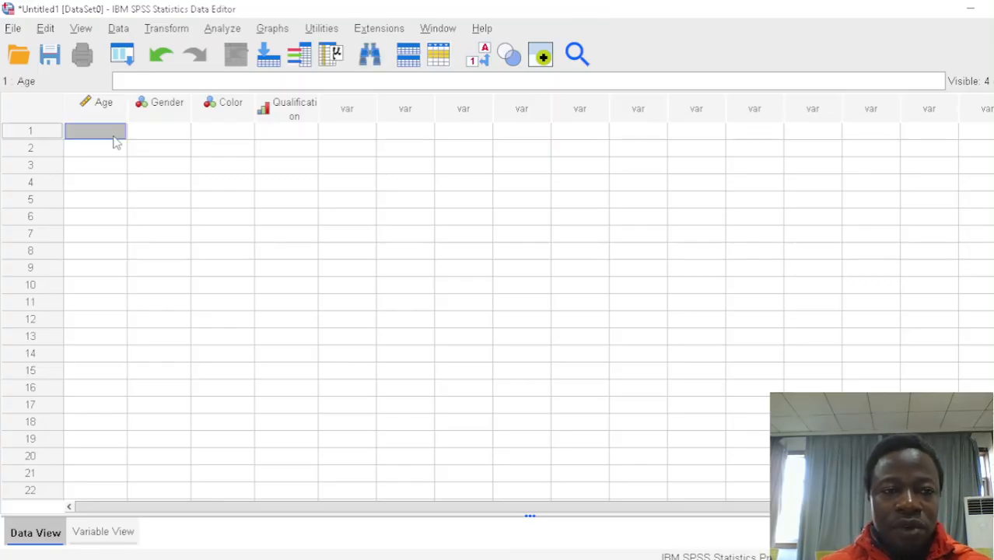
pyautogui.press('Return')
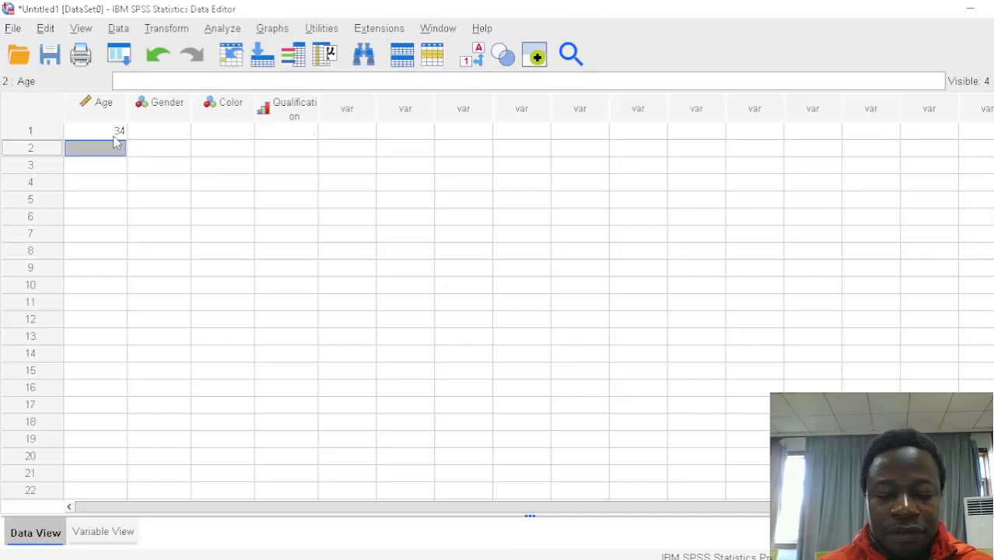
pyautogui.write('32')
pyautogui.press('Return')
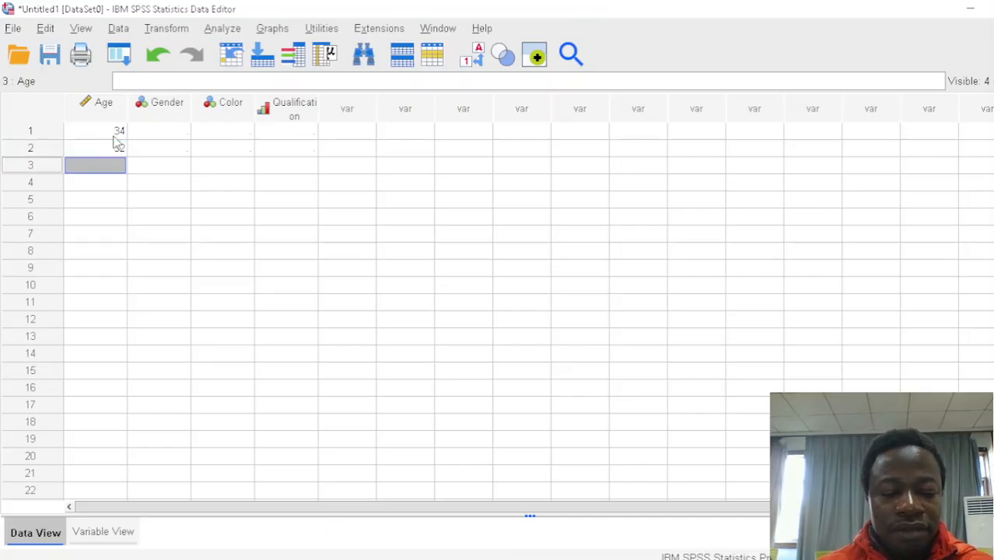
pyautogui.write('23')
pyautogui.press('Return')
pyautogui.write('24')
pyautogui.press('Return')
pyautogui.write('17')
pyautogui.press('Return')
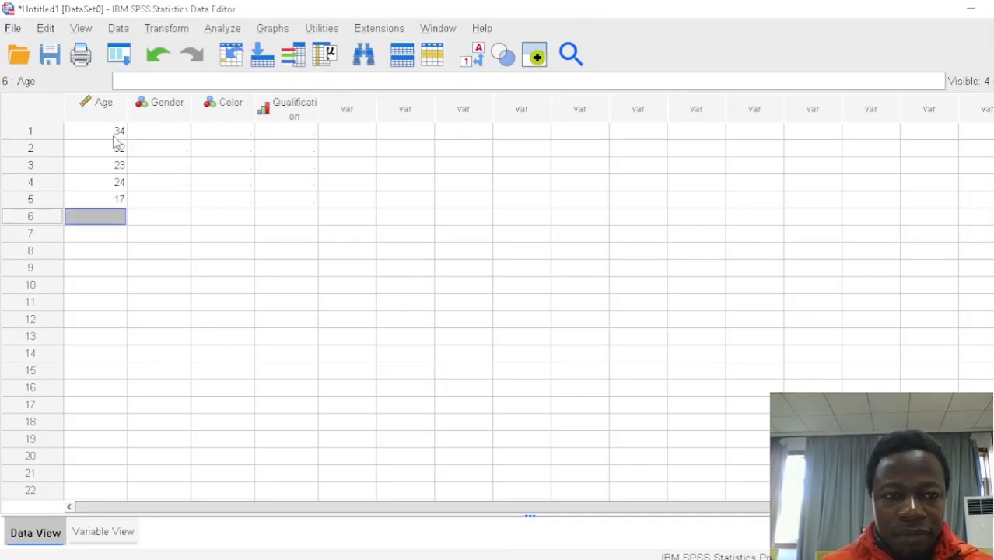
pyautogui.write('47')
pyautogui.press('Return')
pyautogui.write('46')
pyautogui.press('Return')
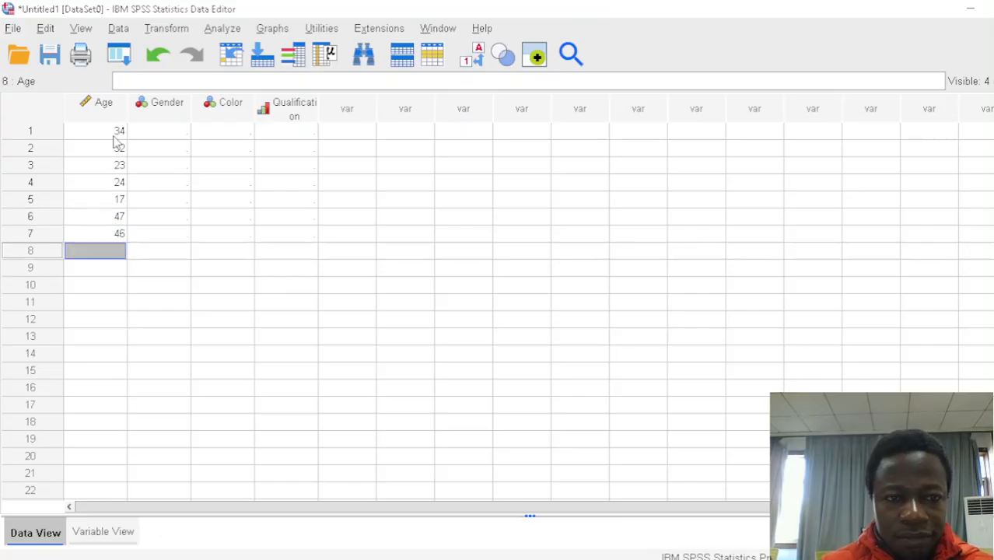
pyautogui.write('14')
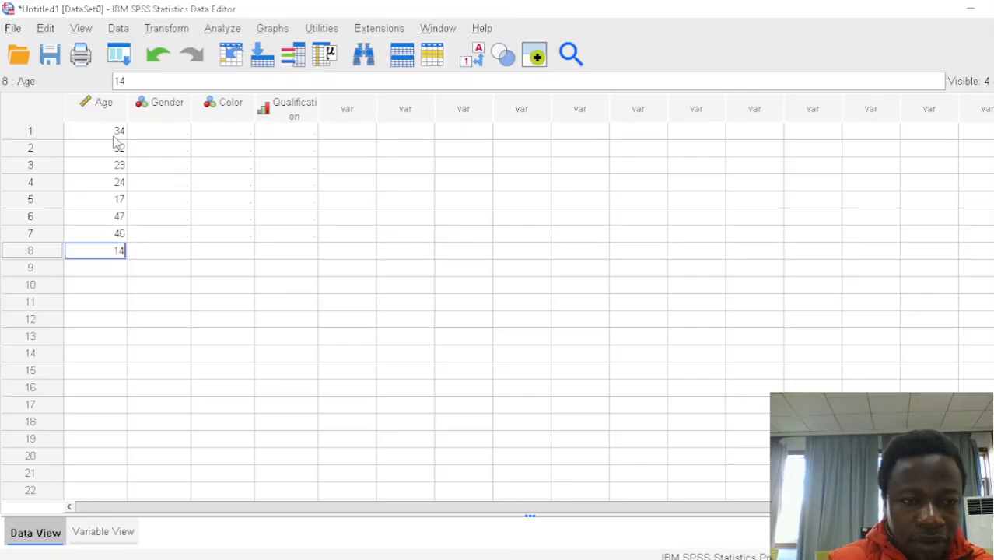
pyautogui.press('Return')
pyautogui.write('16')
pyautogui.press('Return')
pyautogui.write('26')
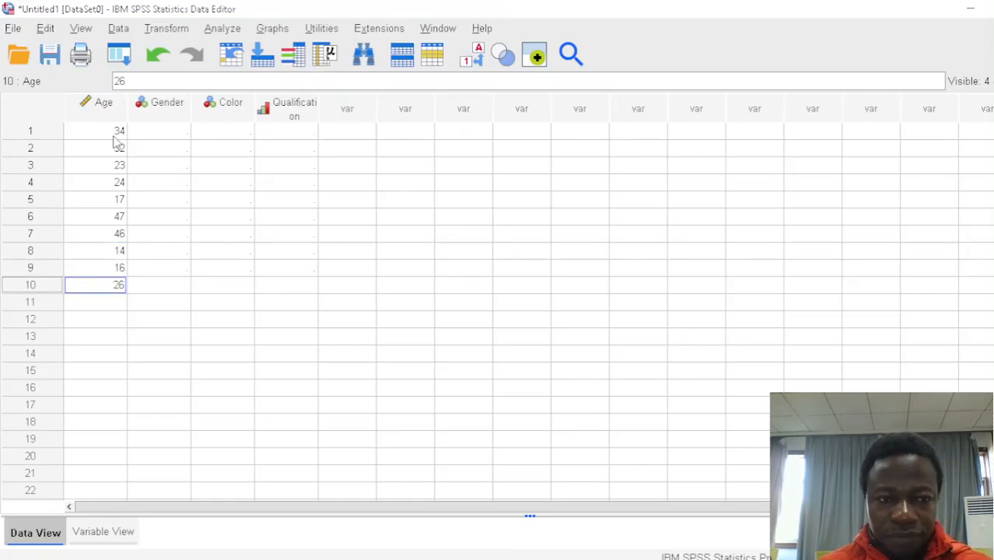
pyautogui.click(177, 134)
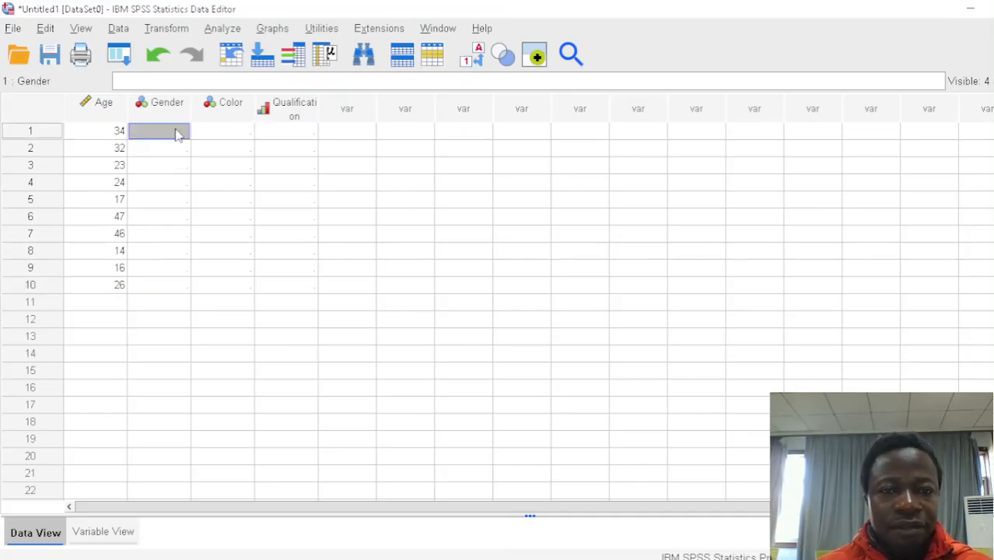
pyautogui.click(101, 532)
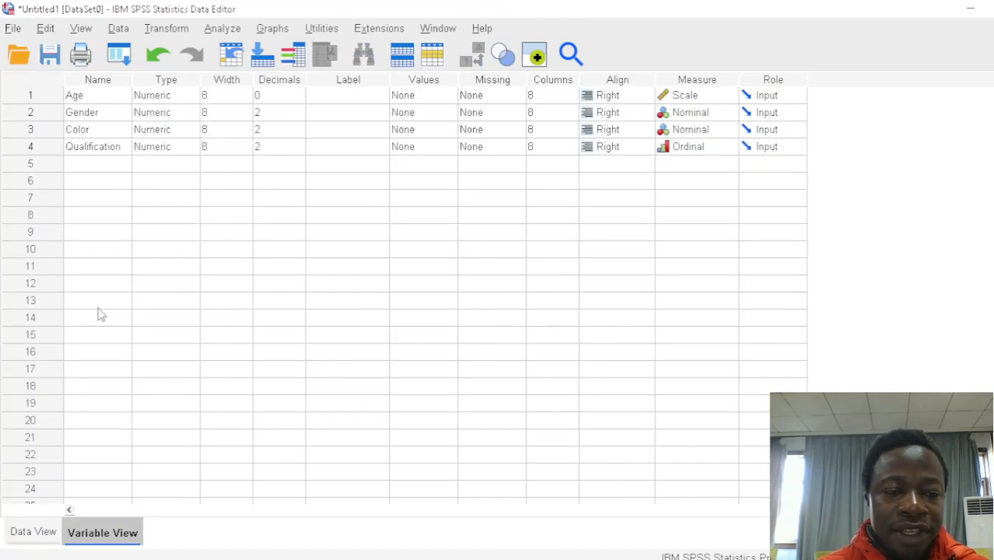
pyautogui.click(45, 532)
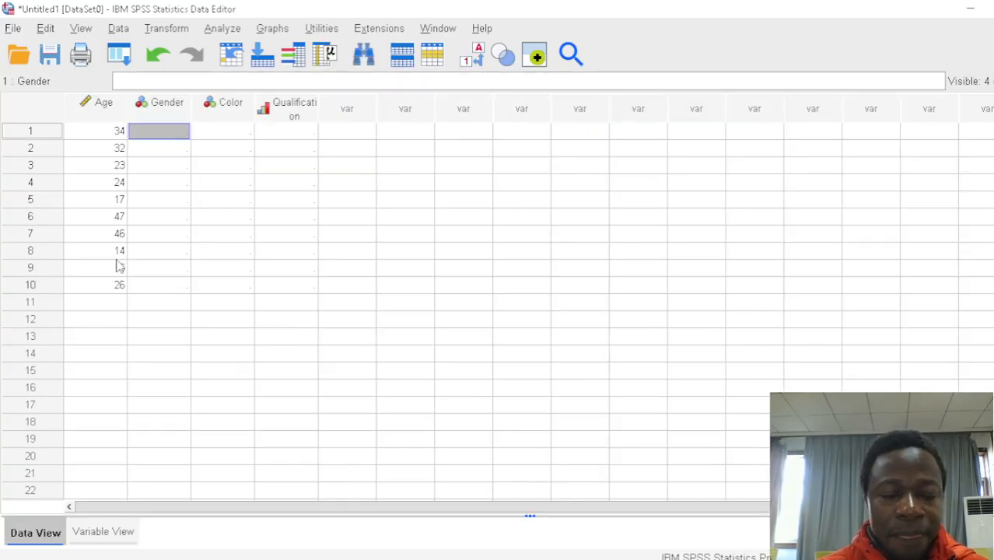
pyautogui.click(107, 533)
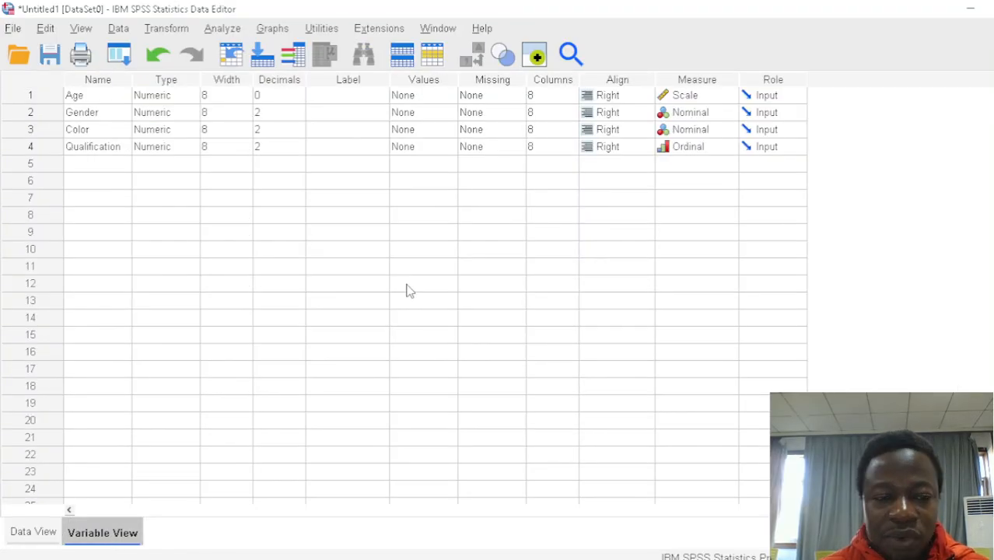
# Try to enter the text MA as the Gender value in row 1 of Data View
pyautogui.click(31, 533)
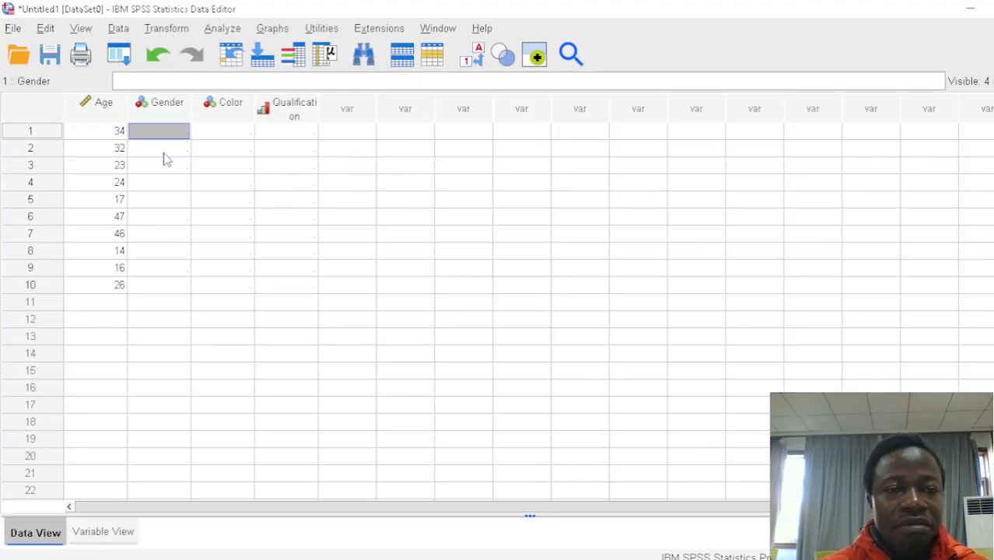
pyautogui.write('MA')
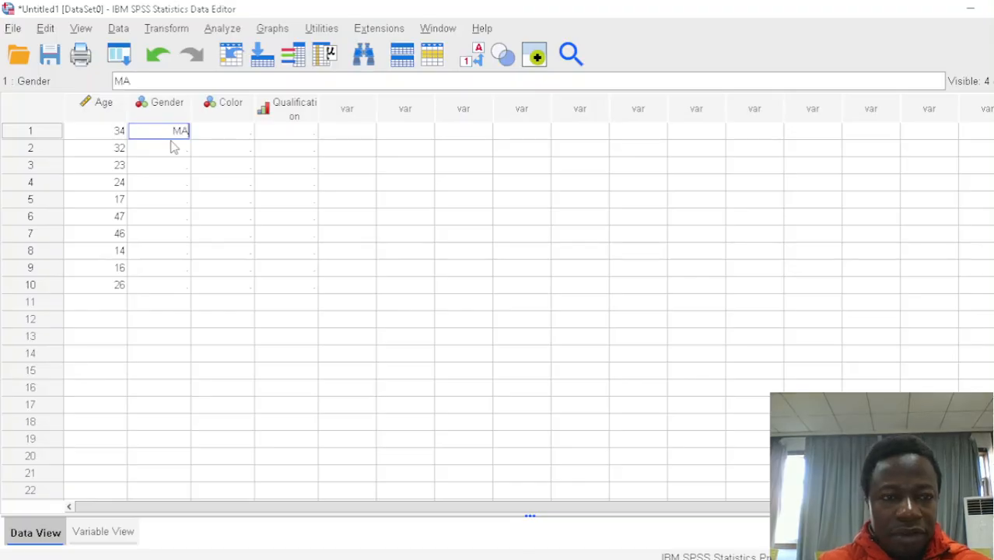
pyautogui.press('Return')
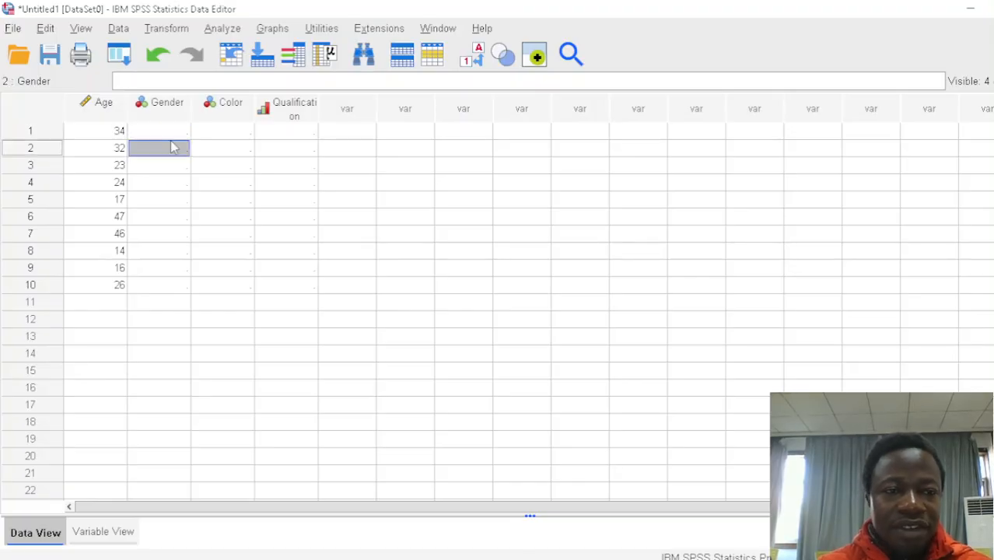
# In Variable View, define the Gender value labels 1 = Male and 2 = Female
pyautogui.click(103, 533)
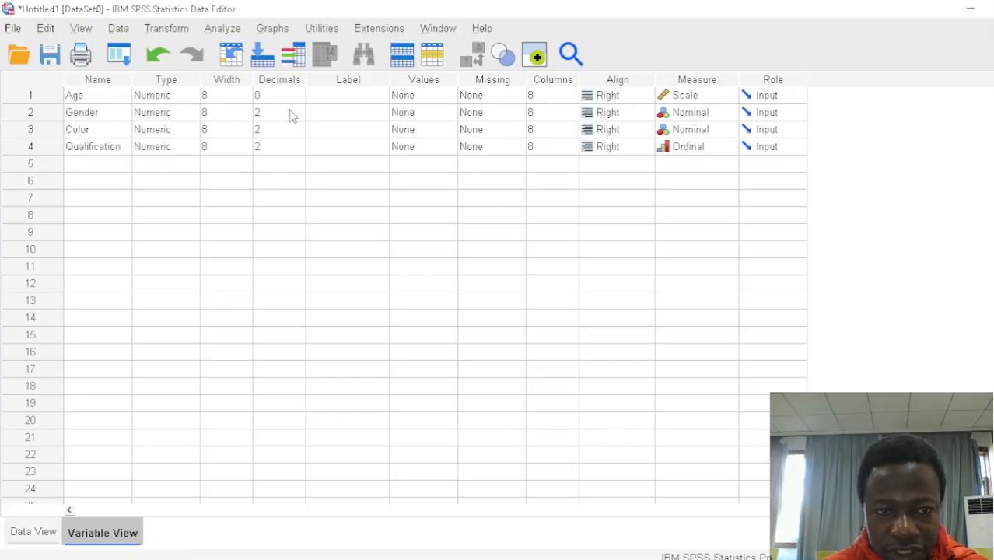
pyautogui.doubleClick(447, 114)
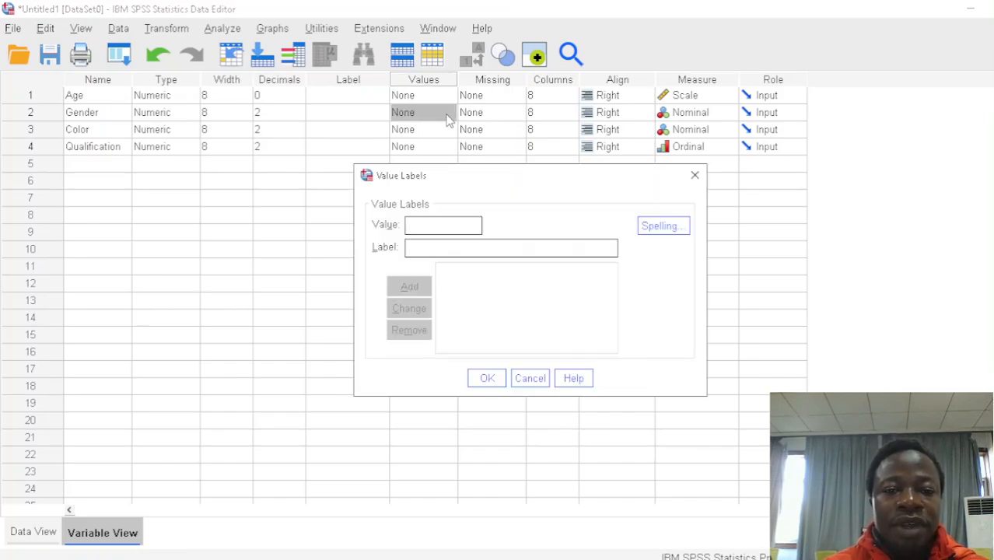
pyautogui.write('1')
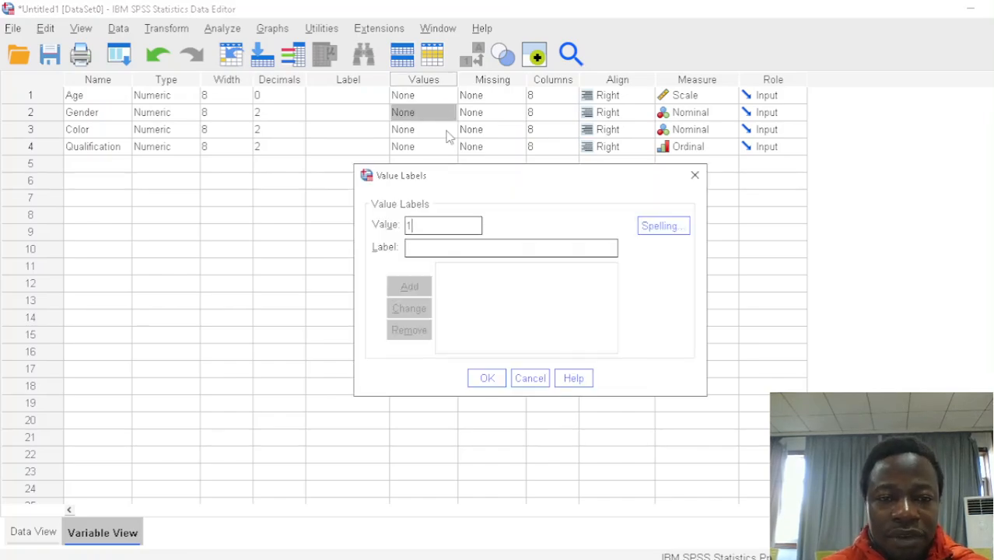
pyautogui.click(424, 247)
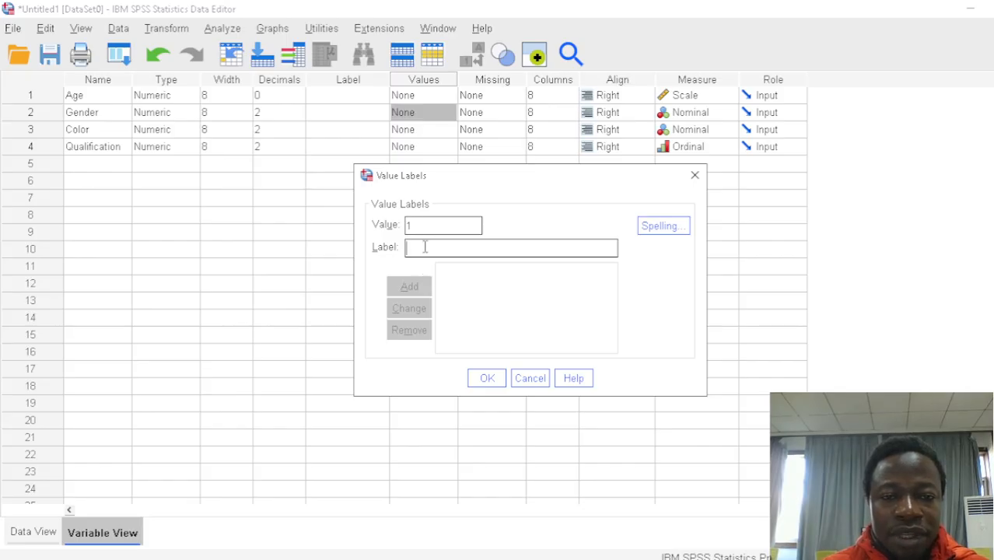
pyautogui.write('Male')
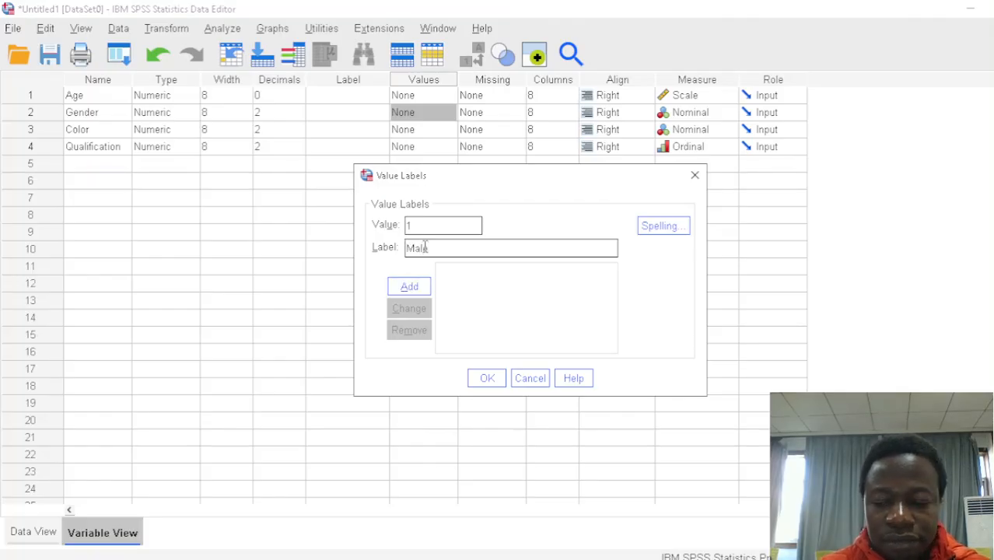
pyautogui.press('Return')
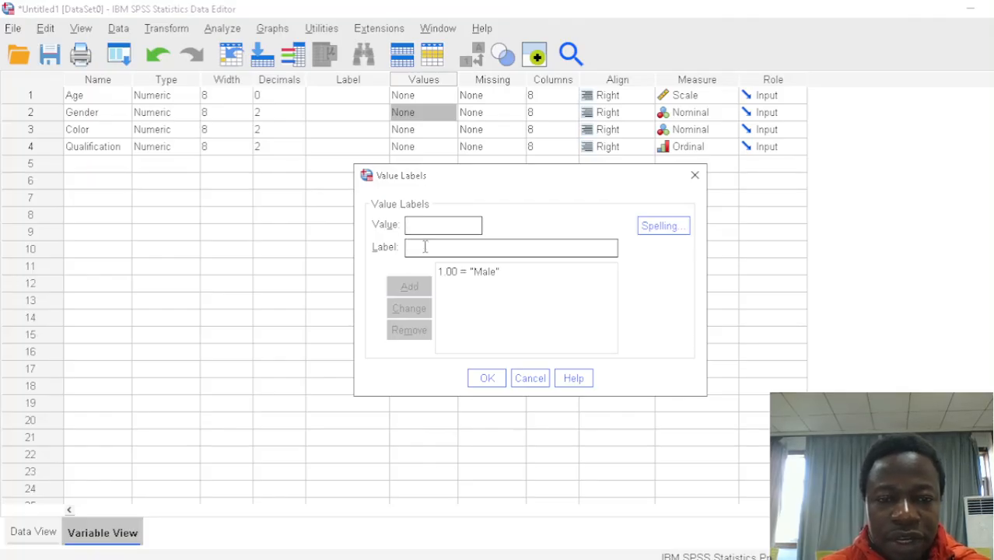
pyautogui.write('2')
pyautogui.click(441, 244)
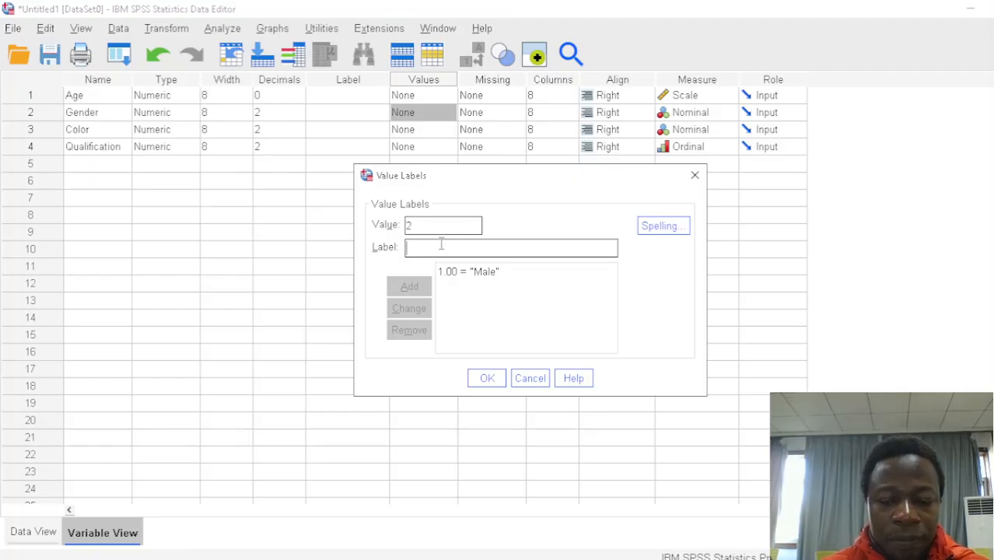
pyautogui.write('Female')
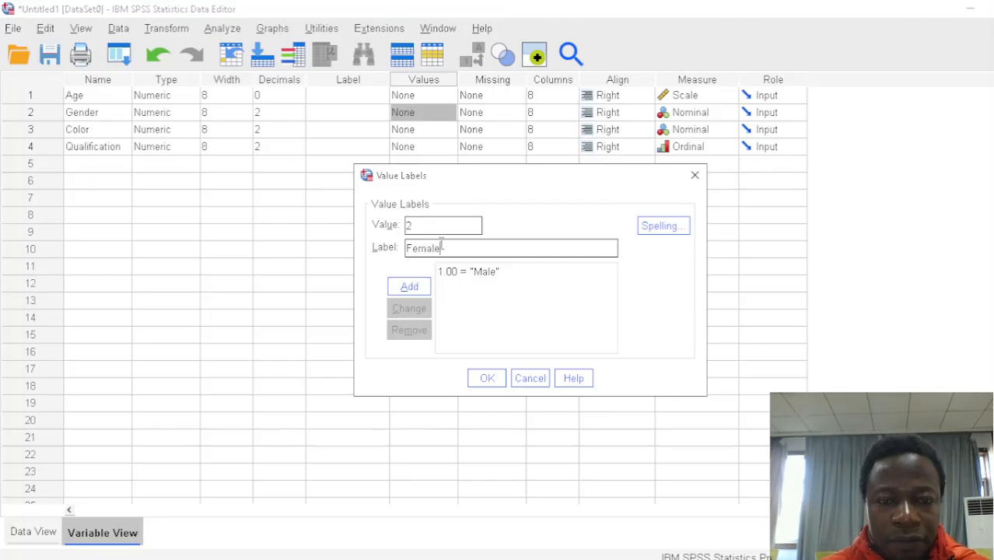
pyautogui.press('Return')
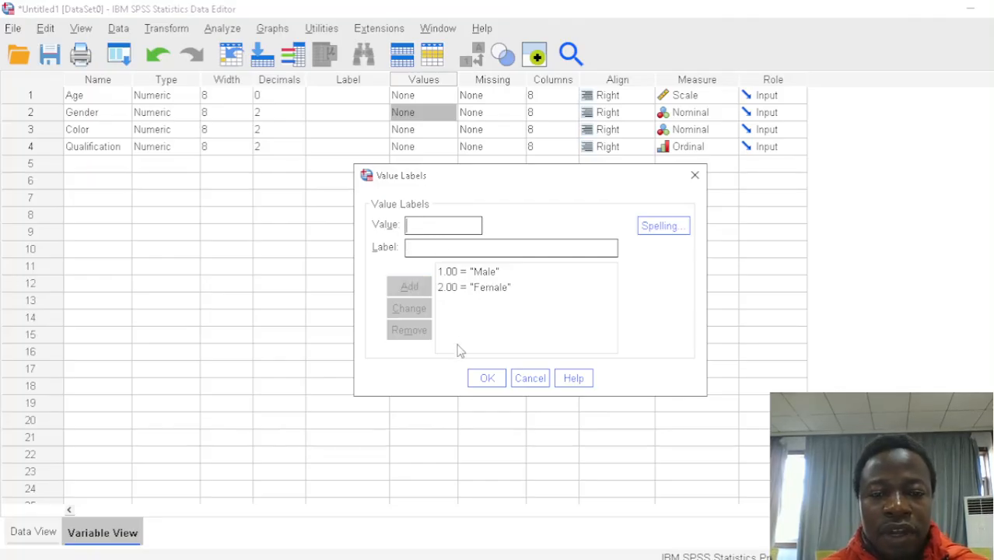
pyautogui.click(484, 379)
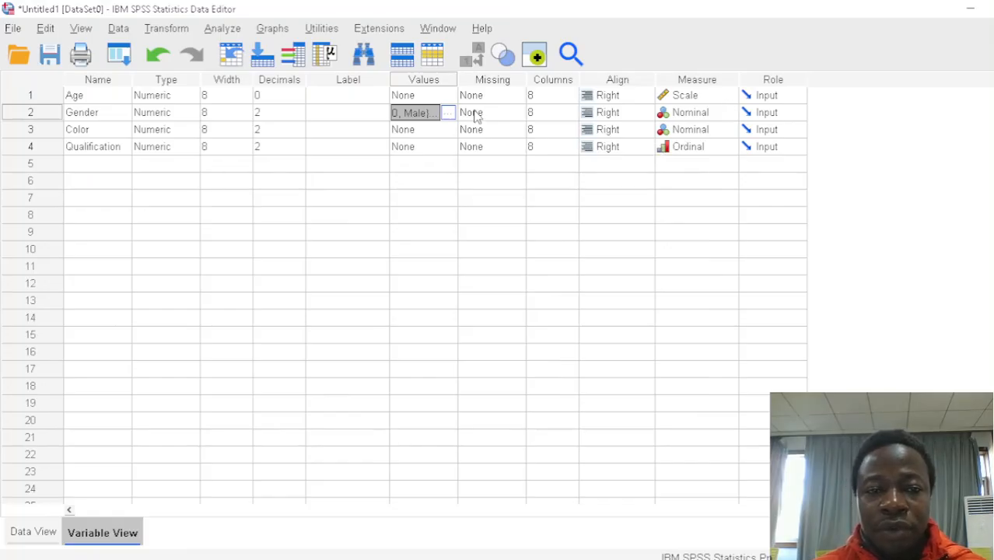
# Set the number of decimals for the Gender variable to 0
pyautogui.click(297, 115)
pyautogui.click(299, 116)
pyautogui.click(299, 116)
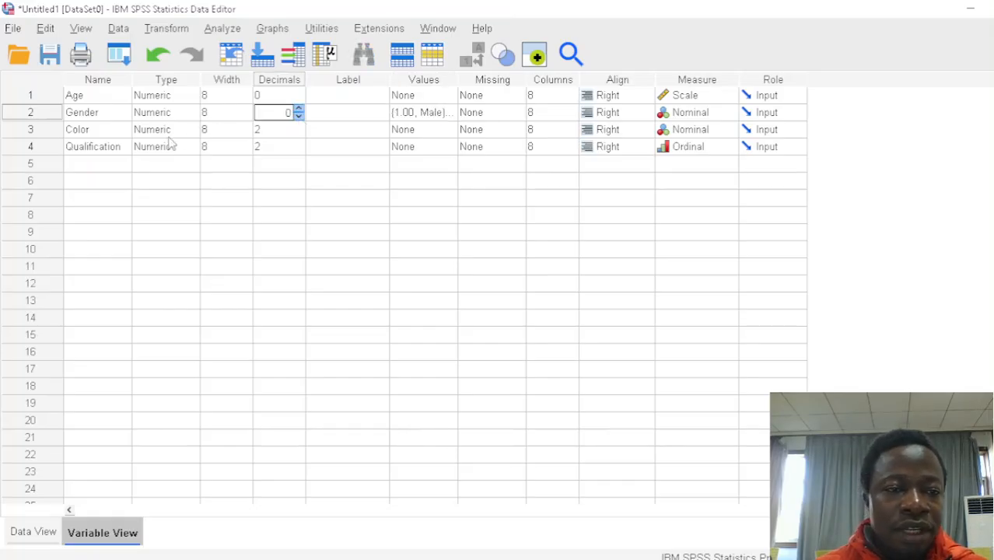
# Add the value labels 1 = White, 2 = Green and 3 = Yello for the Color variable
pyautogui.click(448, 134)
pyautogui.click(449, 132)
pyautogui.write('1')
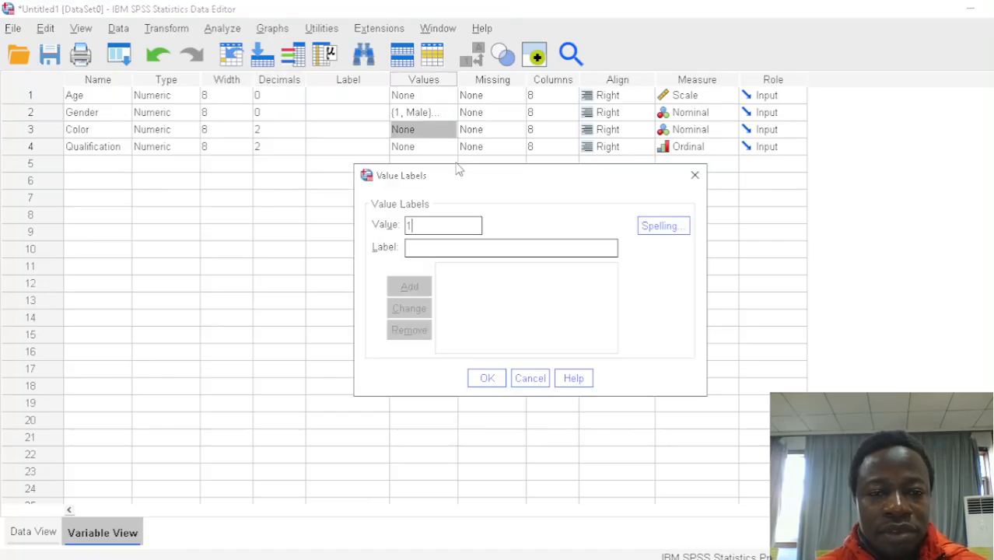
pyautogui.click(429, 247)
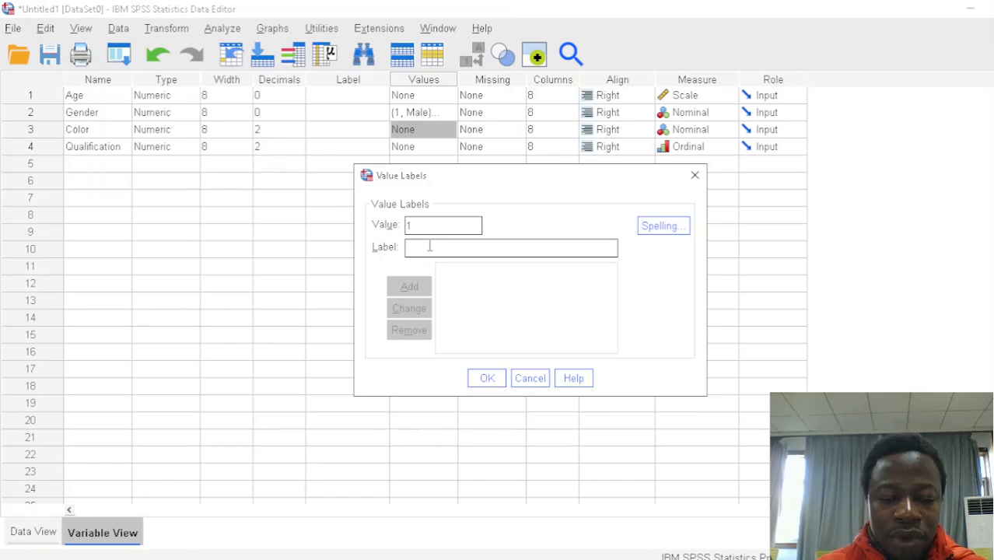
pyautogui.write('White')
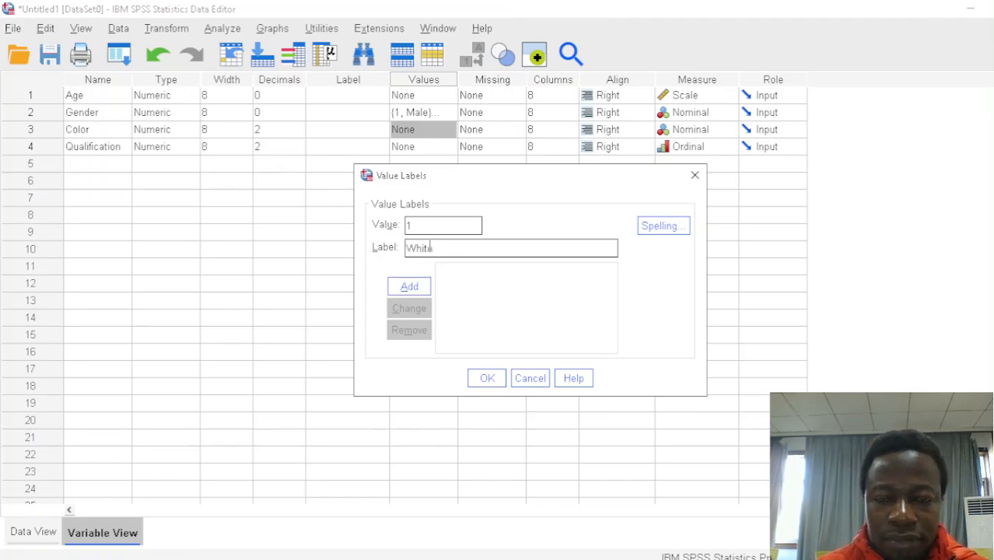
pyautogui.press('Return')
pyautogui.write('2')
pyautogui.click(429, 245)
pyautogui.write('Green')
pyautogui.press('Return')
pyautogui.write('3')
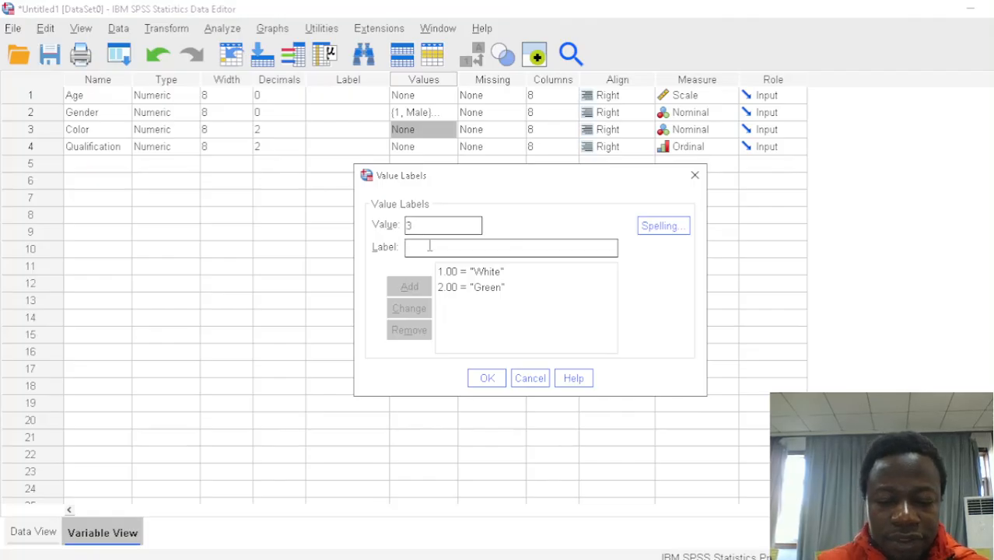
pyautogui.write('Yell')
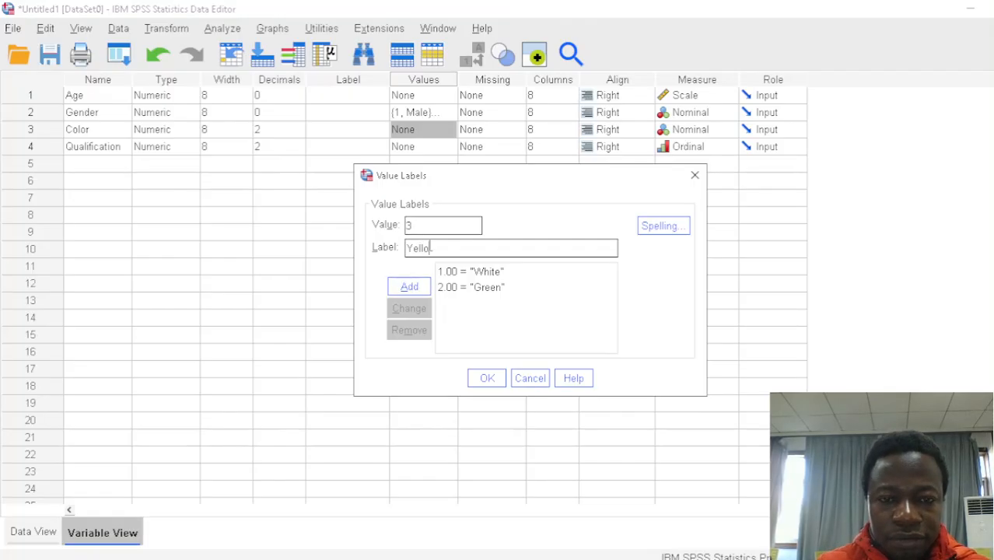
pyautogui.write('o')
pyautogui.press('Return')
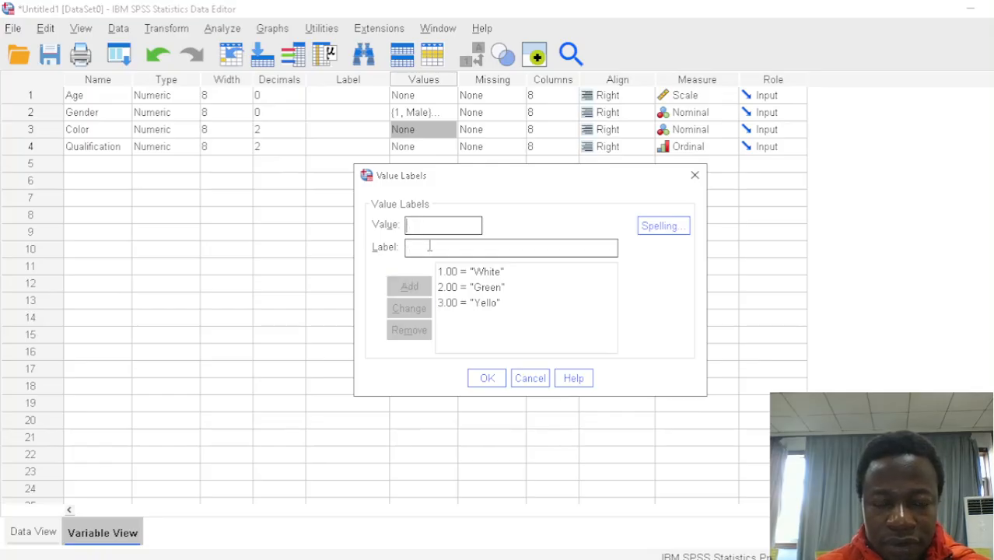
# Correct the spelling of Color's label for value 3 to Yellow
pyautogui.click(486, 304)
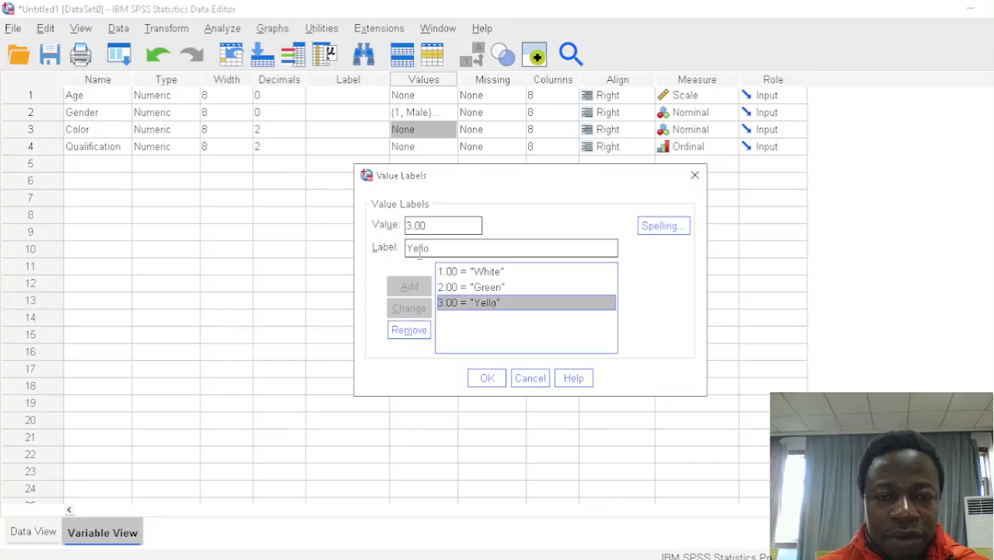
pyautogui.click(432, 249)
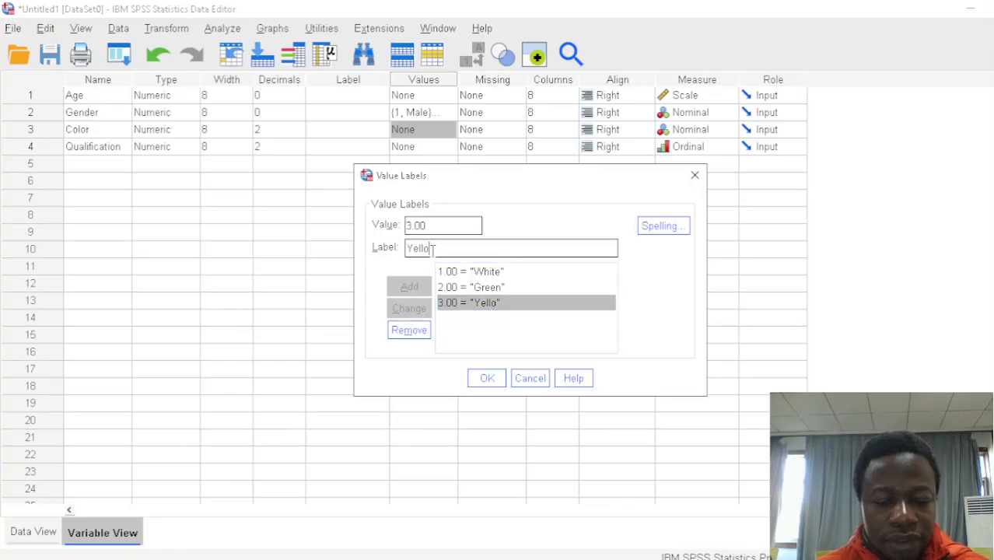
pyautogui.write('w')
pyautogui.click(409, 308)
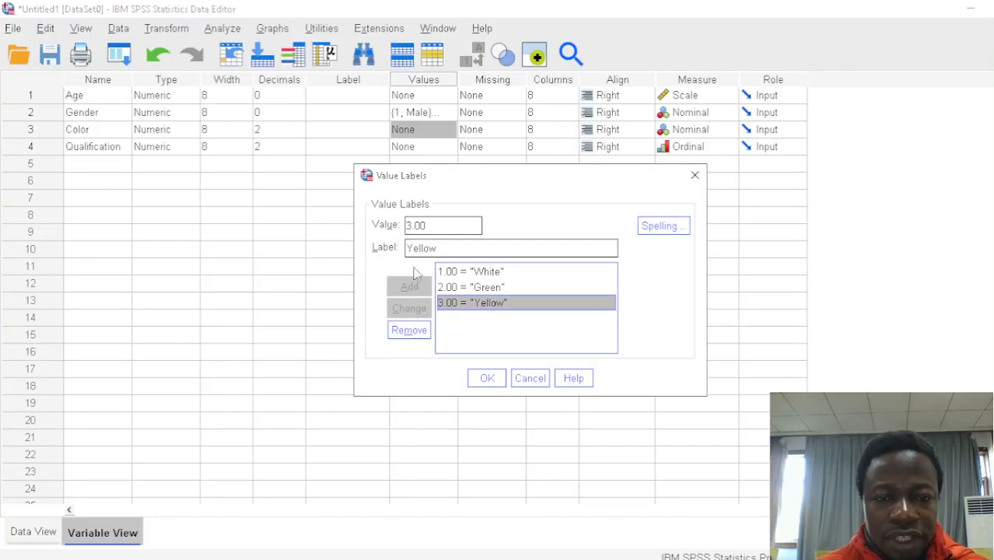
# Add the value label 4 = black for Color and apply the value labels
pyautogui.click(427, 224)
pyautogui.press('BackSpace')
pyautogui.press('BackSpace')
pyautogui.press('BackSpace')
pyautogui.press('BackSpace')
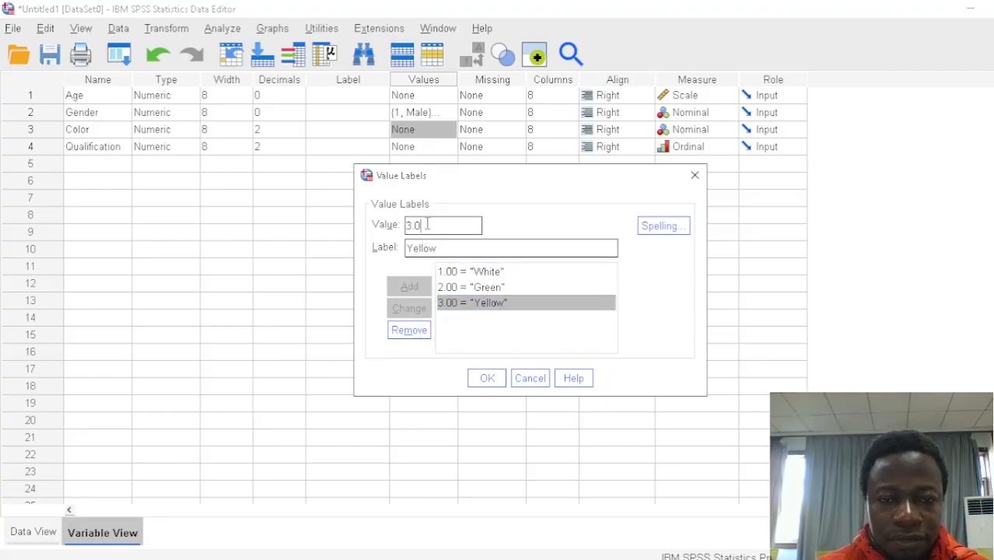
pyautogui.write('4')
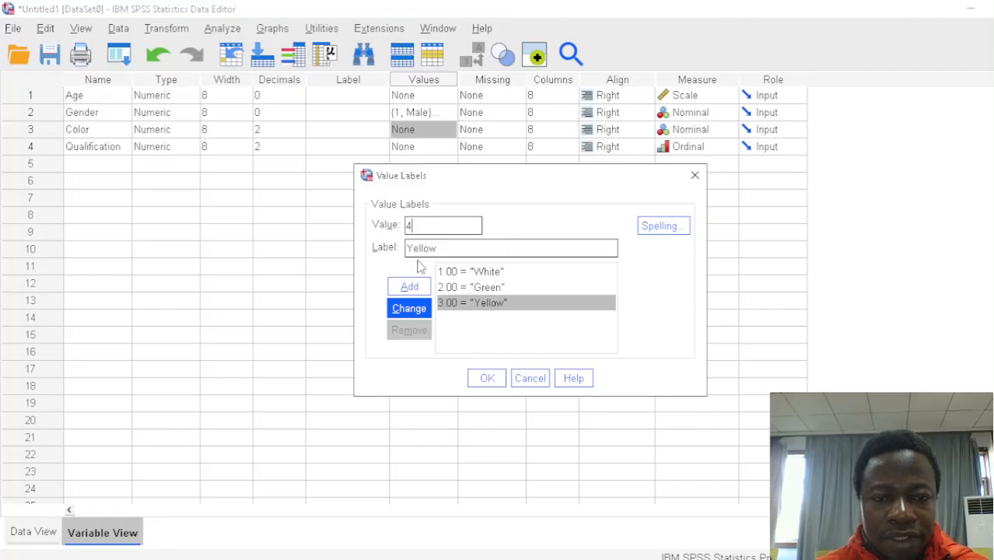
pyautogui.click(449, 247)
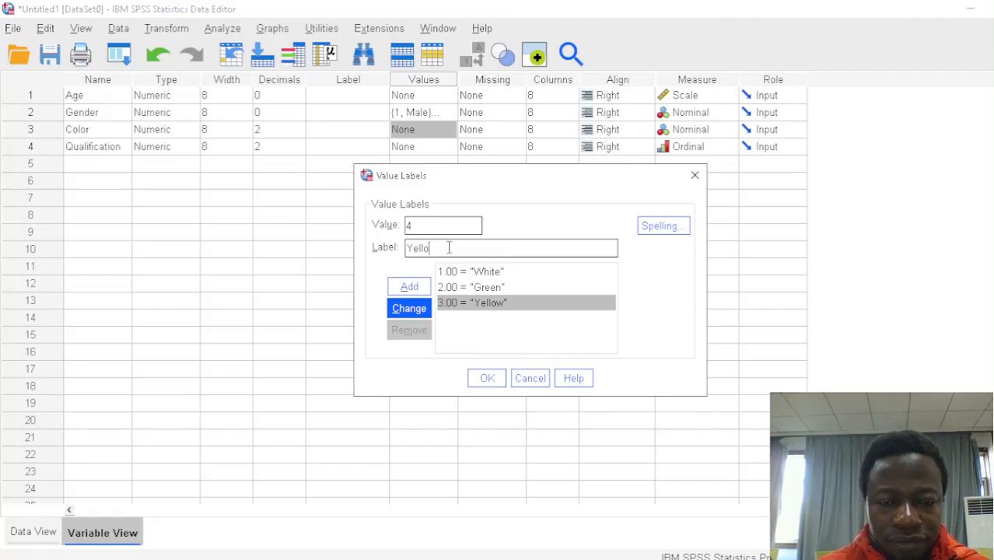
pyautogui.press('BackSpace')
pyautogui.press('BackSpace')
pyautogui.press('BackSpace')
pyautogui.press('BackSpace')
pyautogui.press('BackSpace')
pyautogui.press('BackSpace')
pyautogui.write('bla')
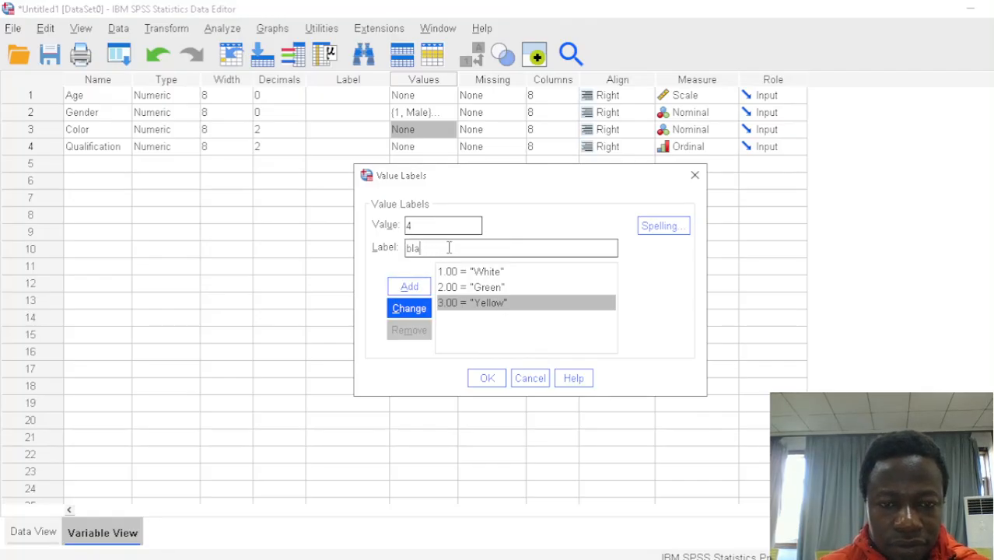
pyautogui.write('ck')
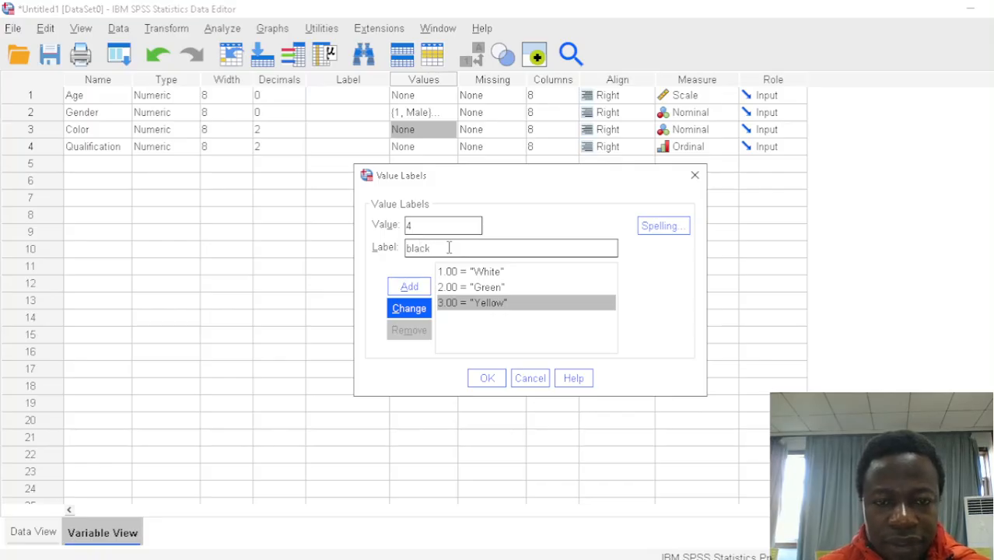
pyautogui.click(420, 289)
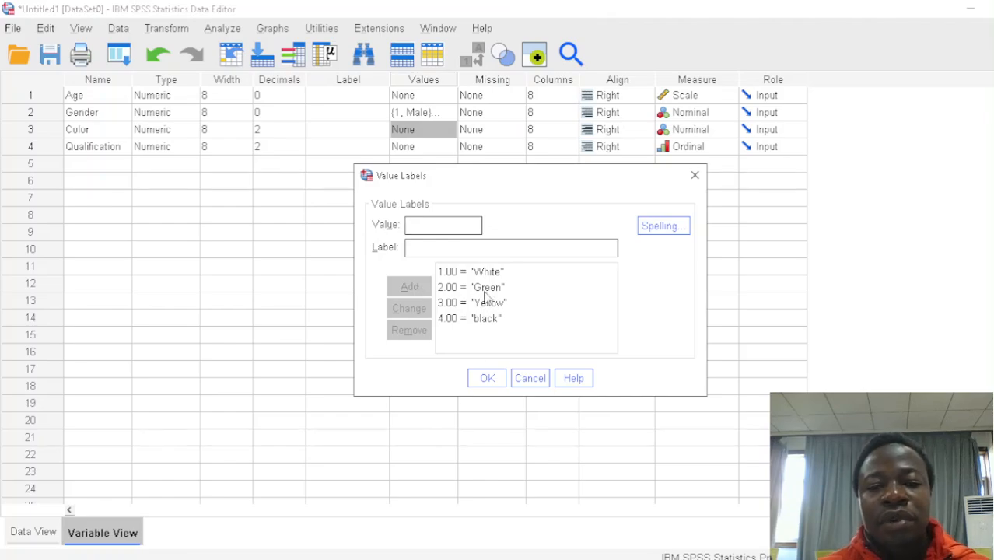
pyautogui.click(487, 379)
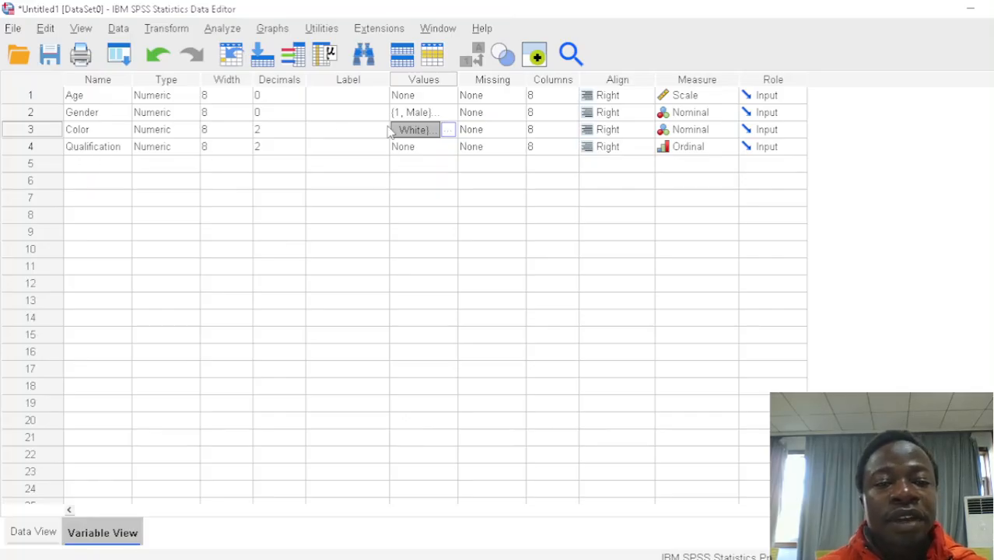
# Add the value label 1 = Diploma for the Qualification variable
pyautogui.click(447, 152)
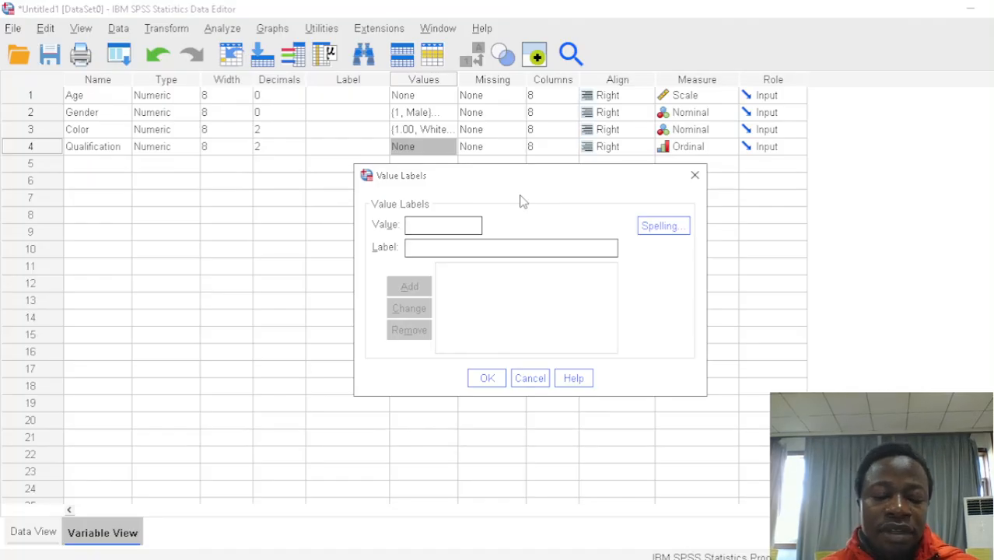
pyautogui.write('1')
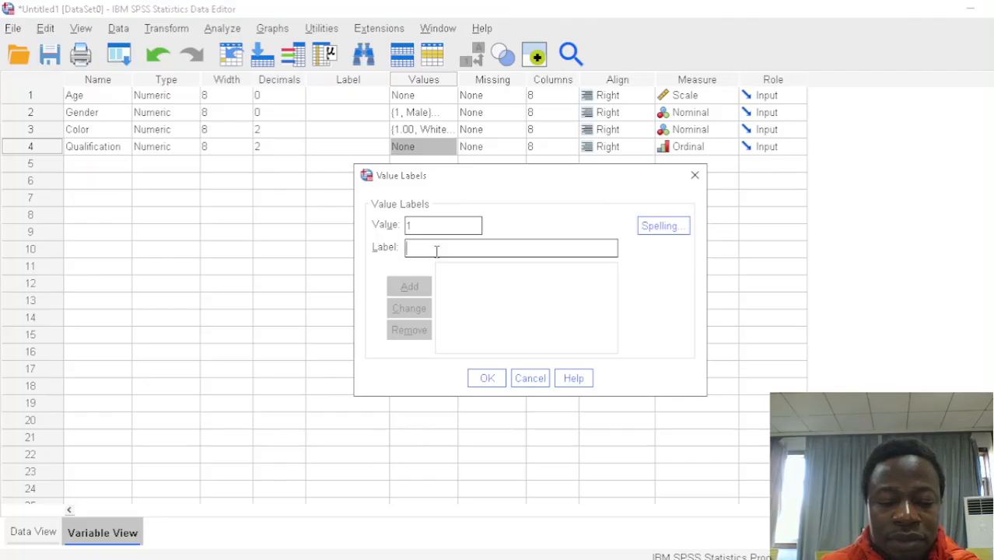
pyautogui.write('Diplo')
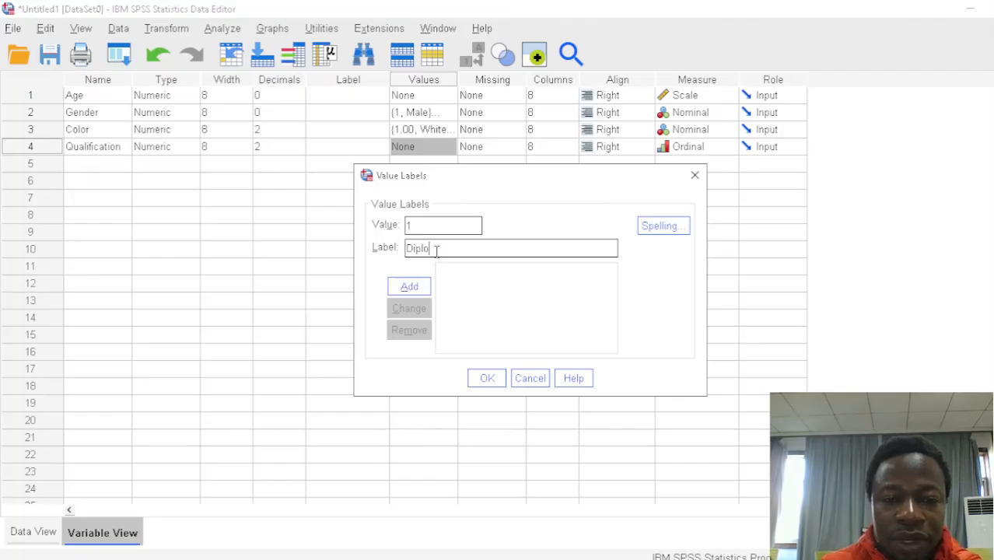
pyautogui.write('ma')
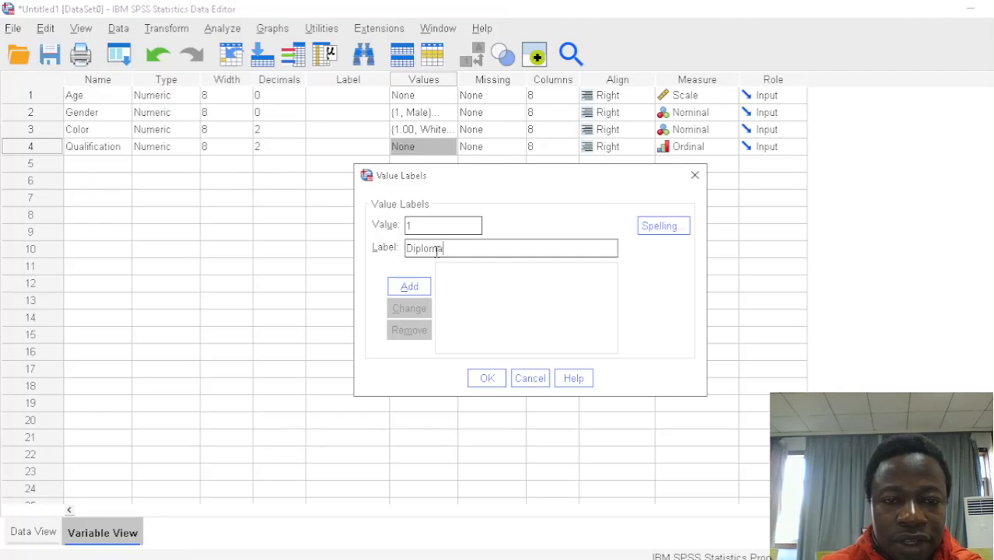
pyautogui.press('Return')
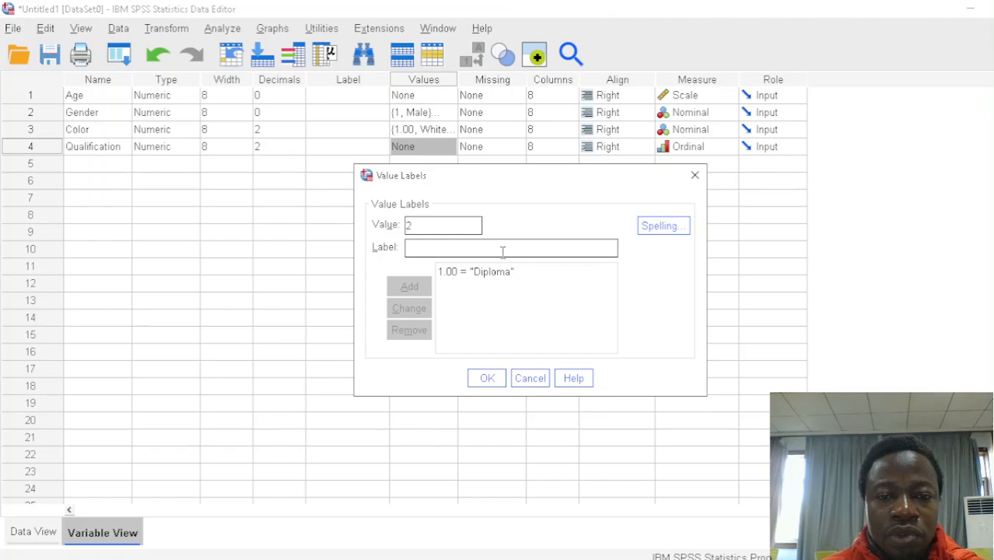
# Add the value label 2 = Bachelo'rs Degree for the Qualification variable
pyautogui.click(501, 247)
pyautogui.write('b')
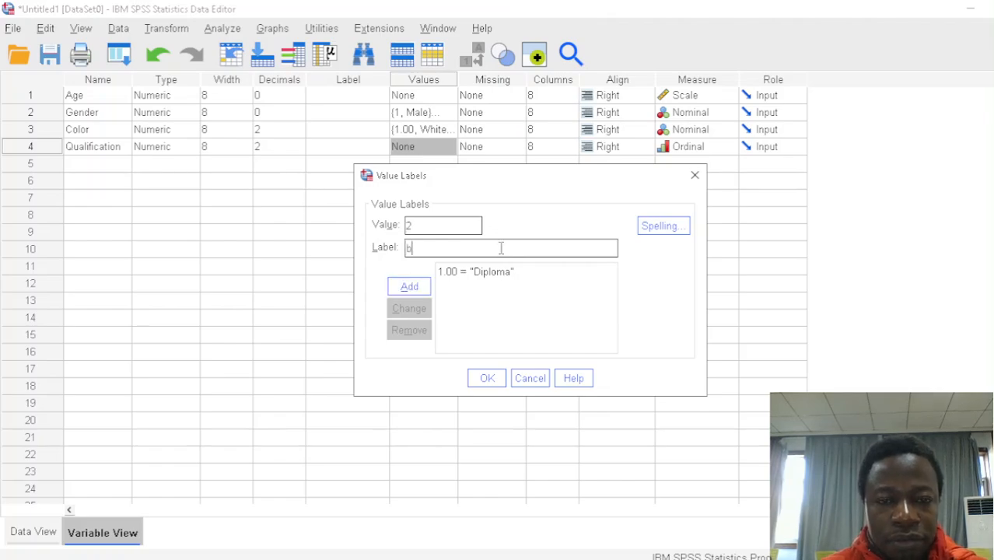
pyautogui.press('BackSpace')
pyautogui.write('B')
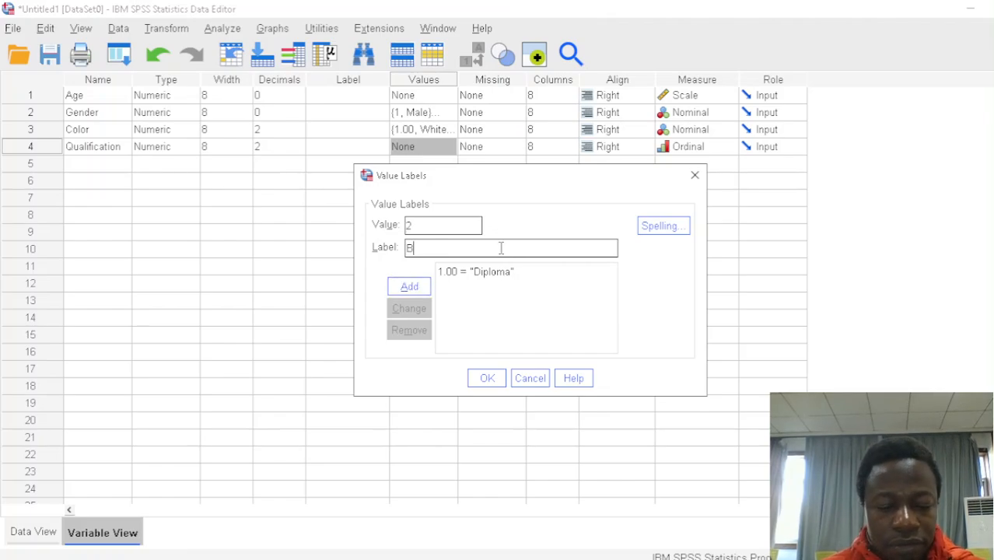
pyautogui.write('achel')
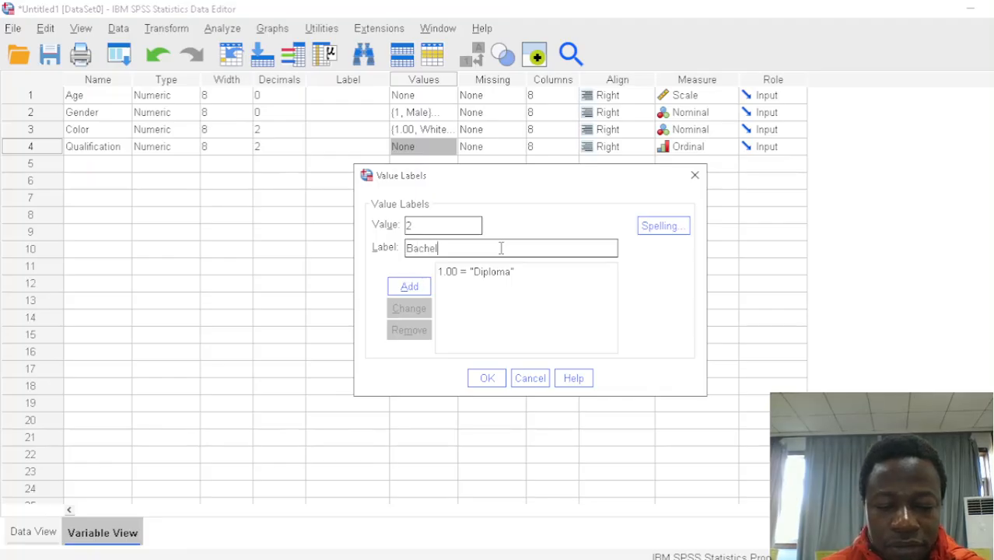
pyautogui.write("o'rs")
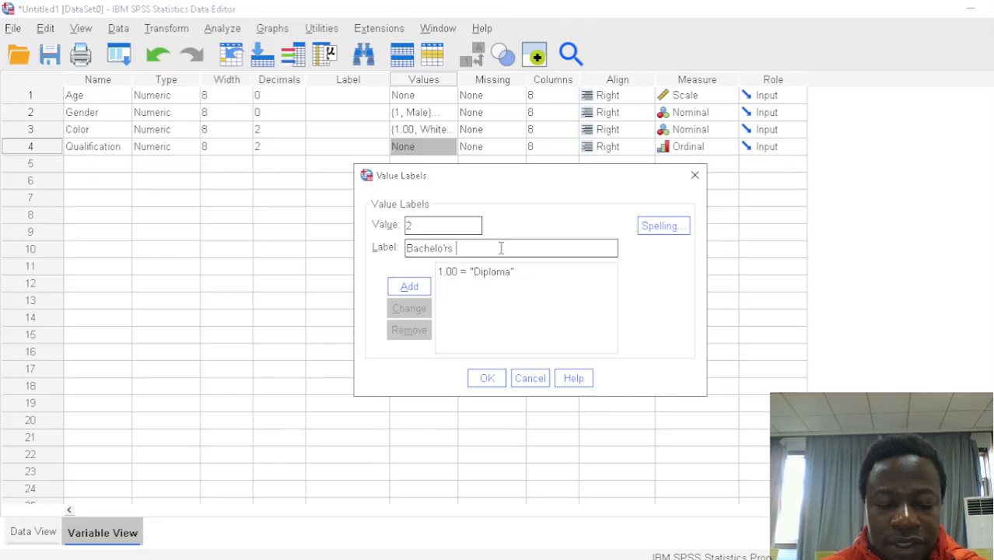
pyautogui.write(' Degree')
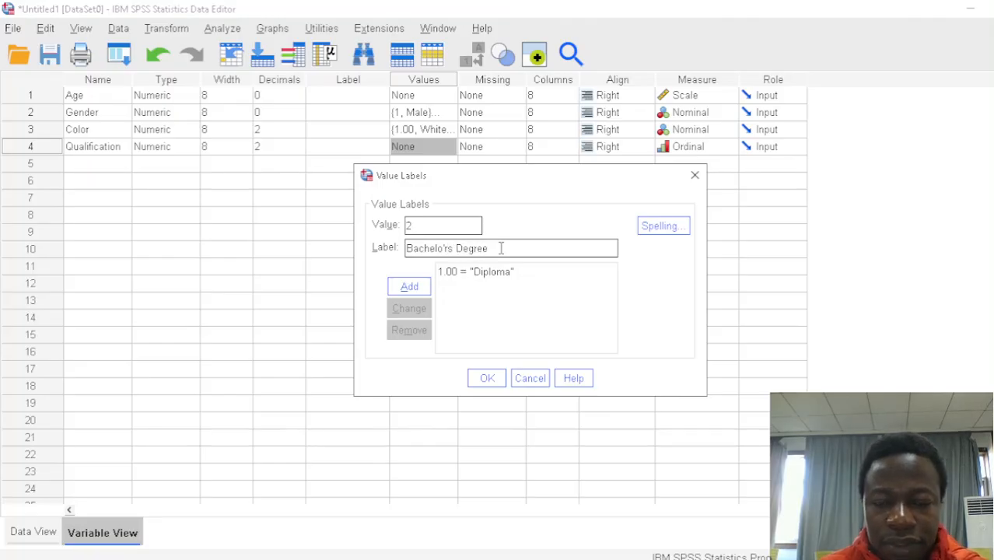
pyautogui.press('Return')
# Add the value label 3 = Master's Degree for the Qualification variable
pyautogui.write('3')
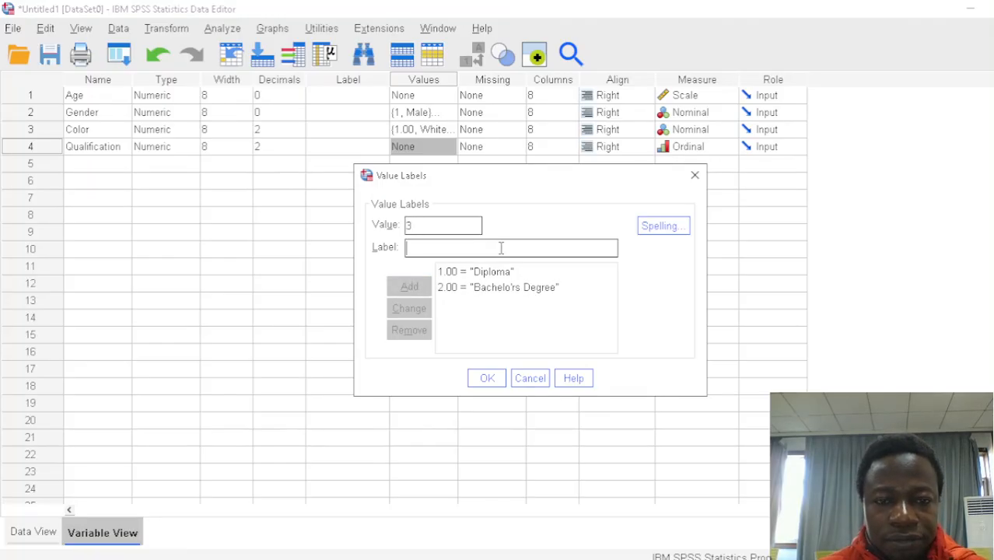
pyautogui.write('.00 = "Master')
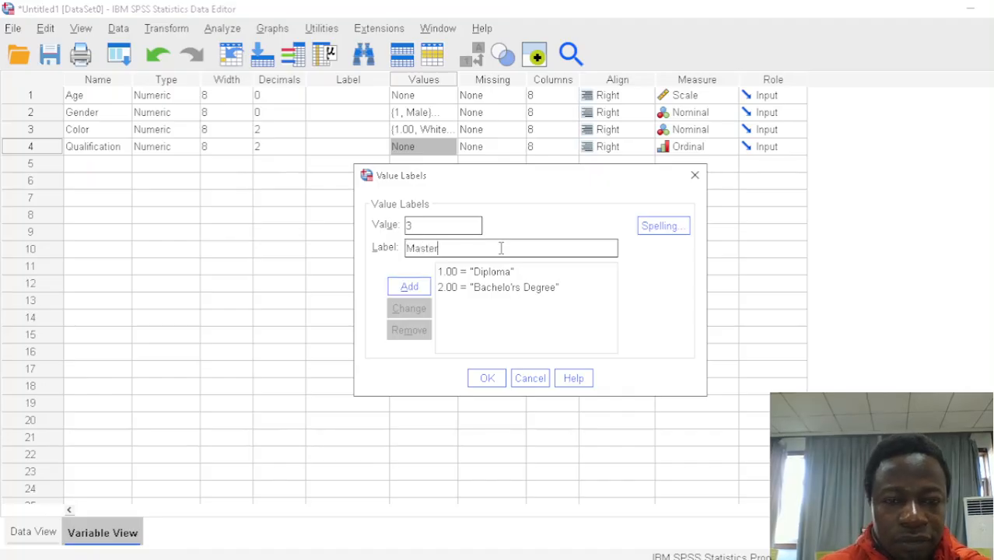
pyautogui.write("'s Degree")
pyautogui.press('Return')
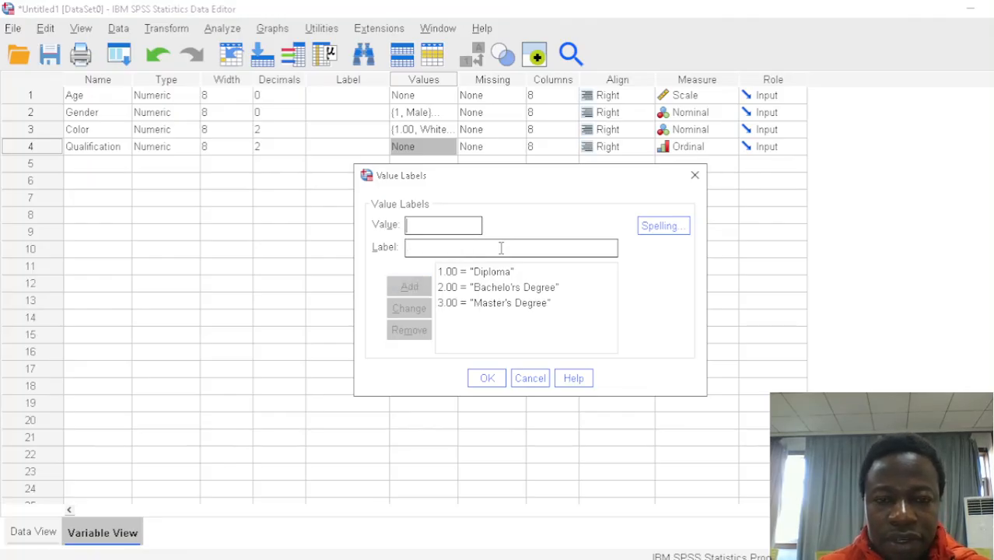
# Add the value label 4 = PhD for Qualification and apply the value labels
pyautogui.write('4')
pyautogui.press('Tab')
pyautogui.write('P')
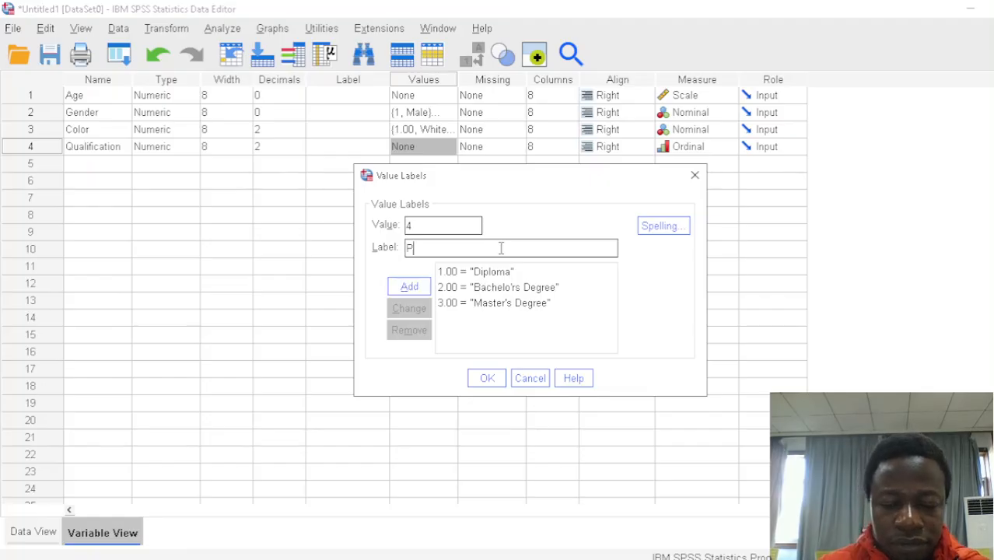
pyautogui.write('hD')
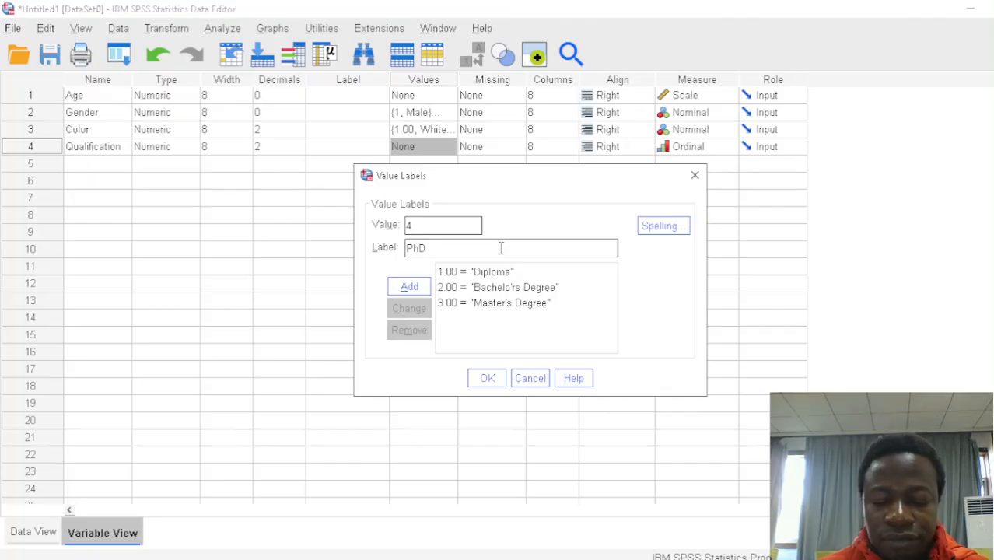
pyautogui.press('Return')
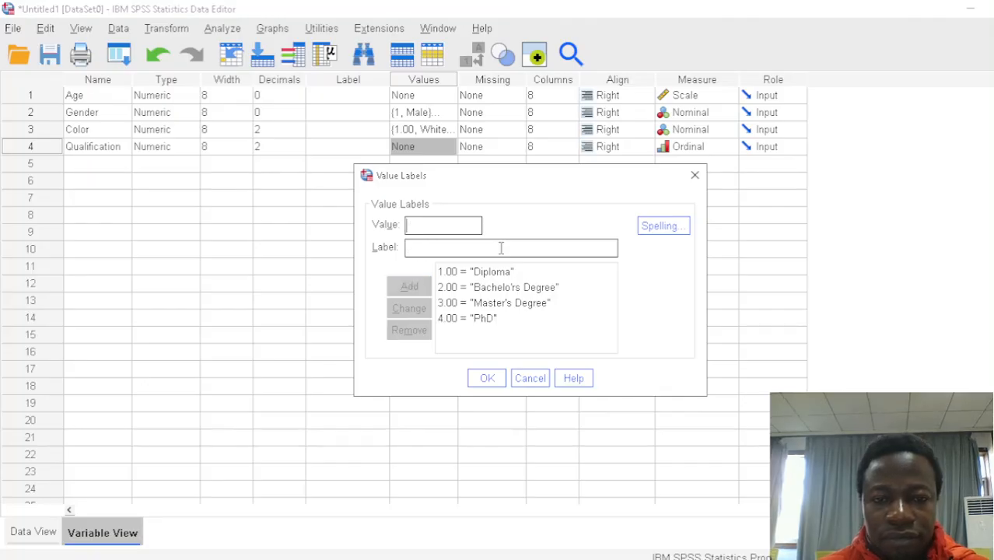
pyautogui.click(486, 378)
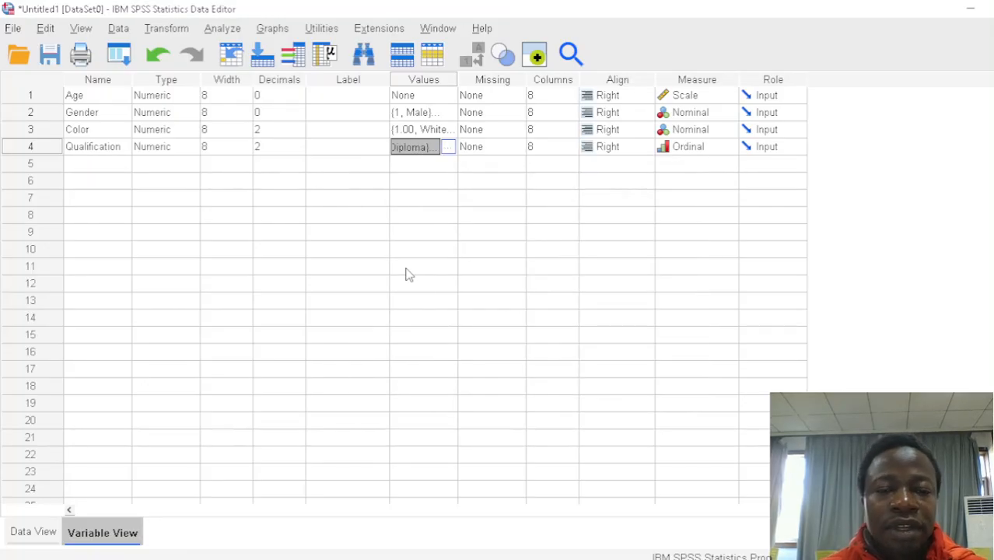
# Enter the Gender codes 1, 1, 1, 2, 2, 1, 1, 2, 2, 1 for cases 1 to 10 in the data sheet
pyautogui.click(20, 532)
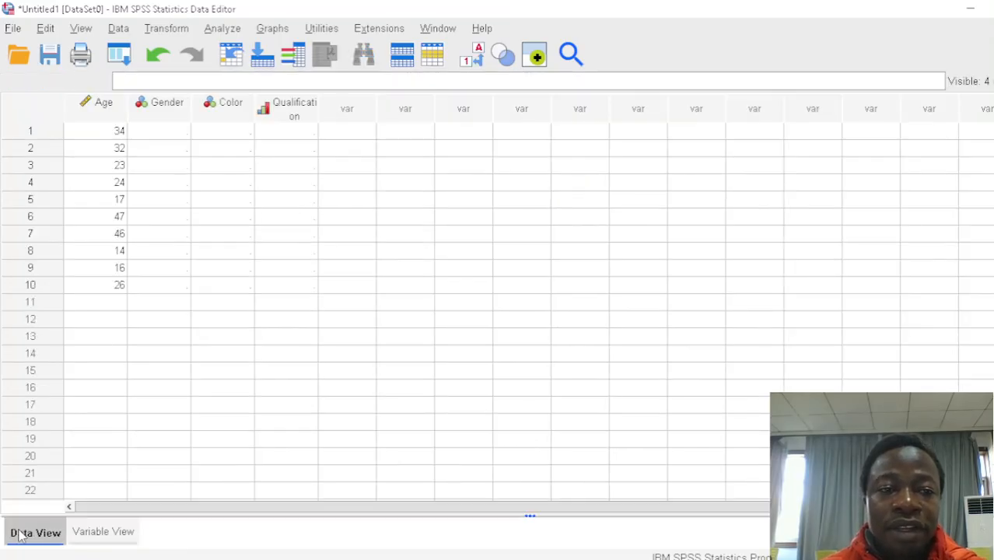
pyautogui.click(160, 137)
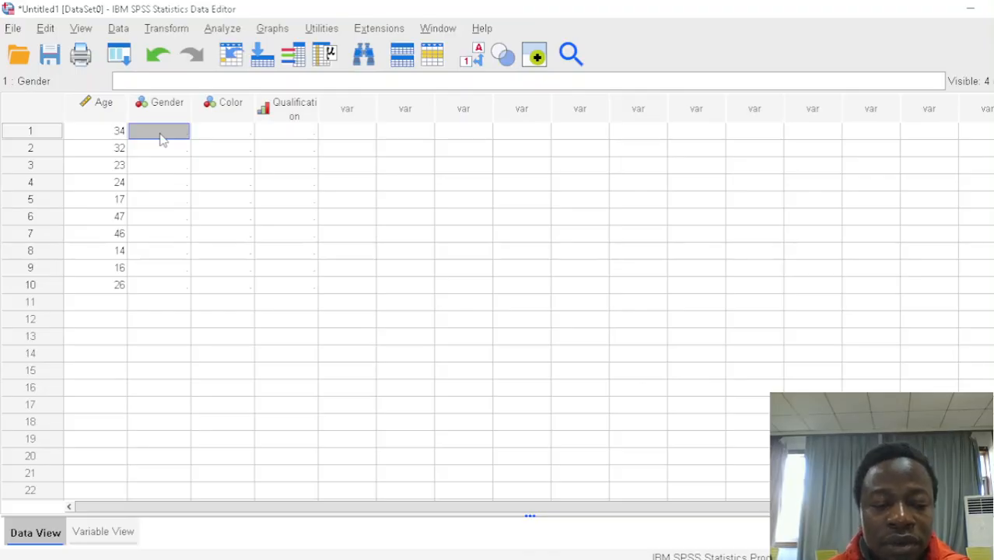
pyautogui.write('1')
pyautogui.press('Return')
pyautogui.write('1')
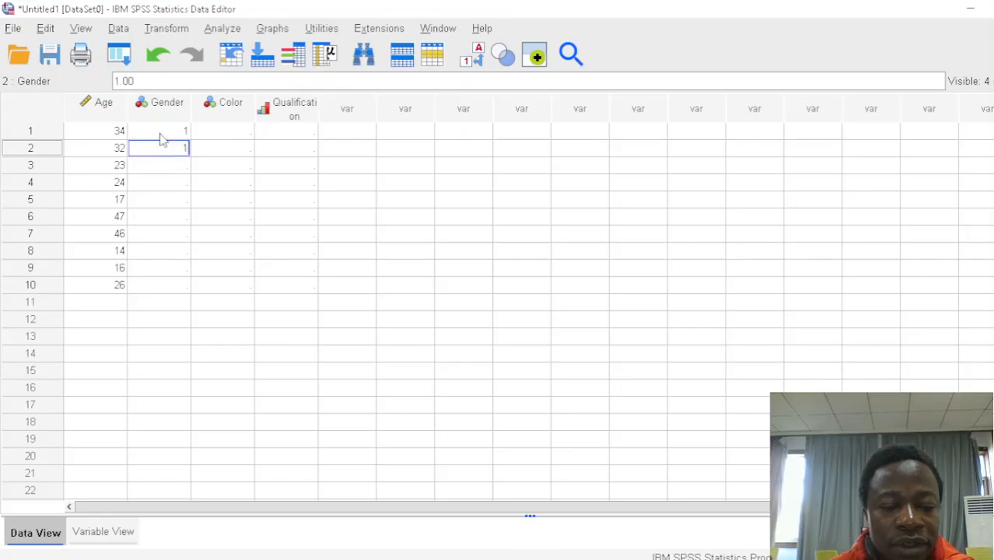
pyautogui.press('Return')
pyautogui.write('1')
pyautogui.press('Return')
pyautogui.write('2')
pyautogui.press('Return')
pyautogui.write('2')
pyautogui.press('Return')
pyautogui.write('1')
pyautogui.press('Return')
pyautogui.write('1')
pyautogui.press('Return')
pyautogui.write('2')
pyautogui.press('Return')
pyautogui.write('2')
pyautogui.press('Return')
pyautogui.write('1')
pyautogui.press('Return')
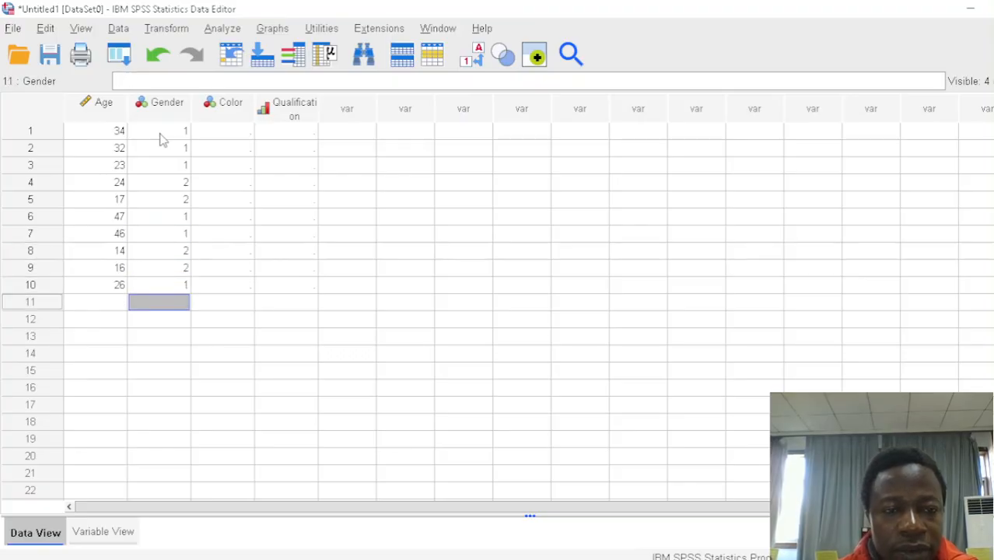
# Enter the Color codes 1, 2, 1, 3, 4, 4, 4, 3, 1, 1 for cases 1 to 10
pyautogui.click(240, 135)
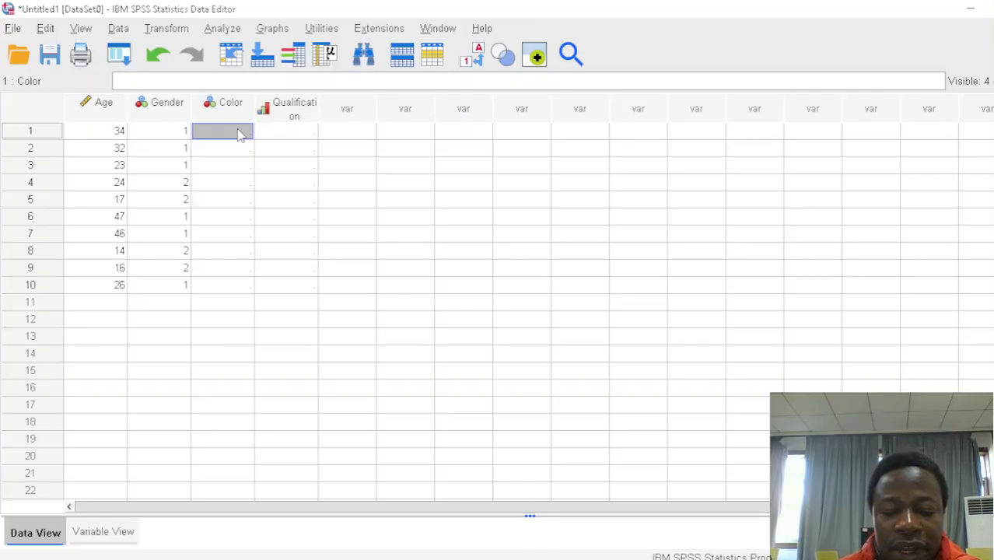
pyautogui.write('1')
pyautogui.press('Return')
pyautogui.write('2')
pyautogui.press('Return')
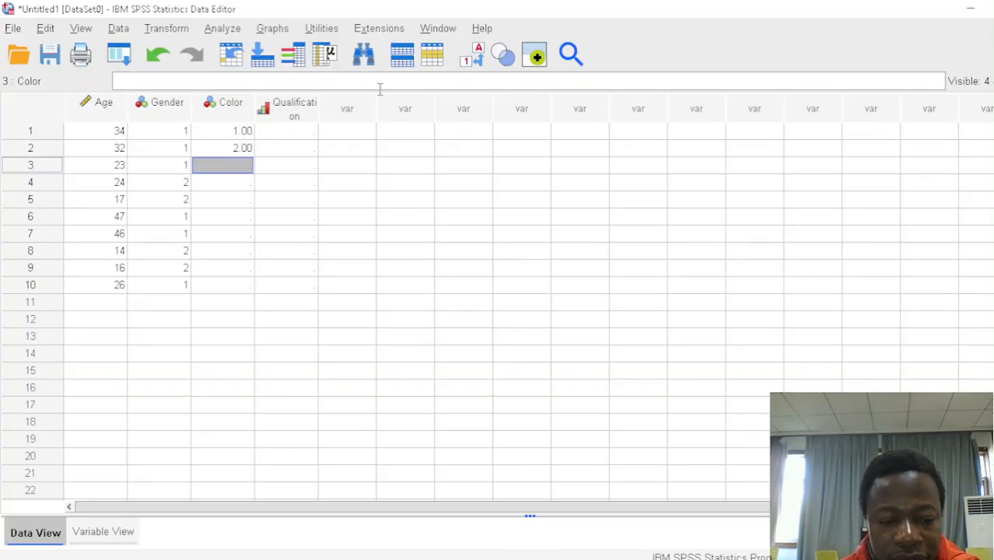
pyautogui.write('1')
pyautogui.press('Return')
pyautogui.write('3')
pyautogui.press('Return')
pyautogui.write('4')
pyautogui.press('Return')
pyautogui.write('4')
pyautogui.press('Return')
pyautogui.write('43')
pyautogui.press('BackSpace')
pyautogui.press('Return')
pyautogui.write('3')
pyautogui.press('Return')
pyautogui.write('1')
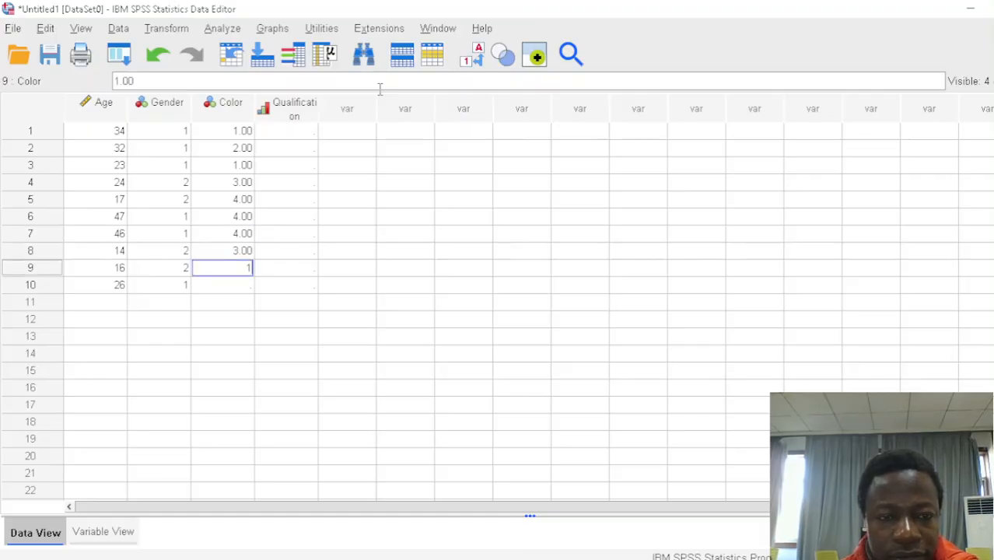
pyautogui.press('Return')
pyautogui.write('1')
pyautogui.press('Return')
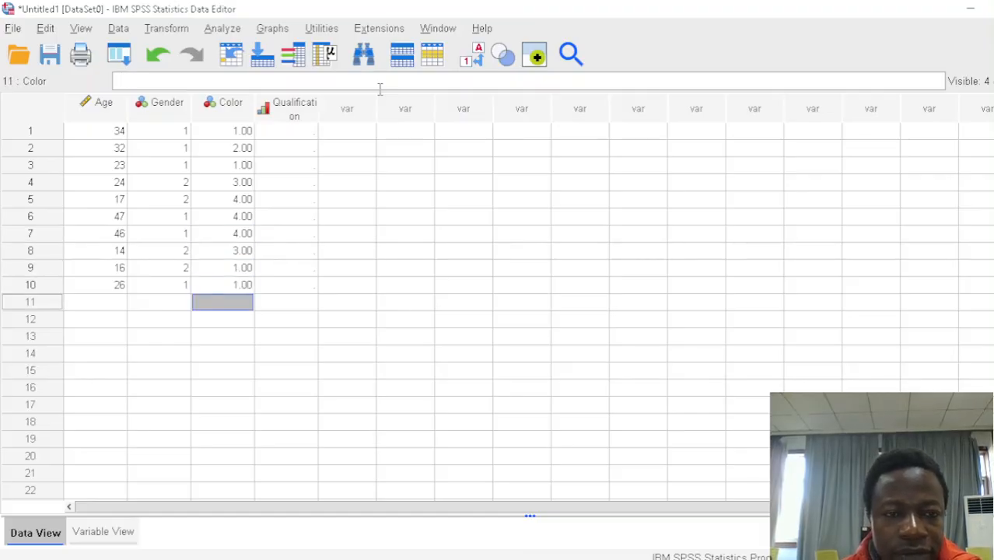
# Enter the Qualification codes 1, 2, 1, 1, 3, 3, 4, 4, 4, 2 for cases 1 to 10 and display value labels instead of codes
pyautogui.click(301, 134)
pyautogui.write('1')
pyautogui.press('Return')
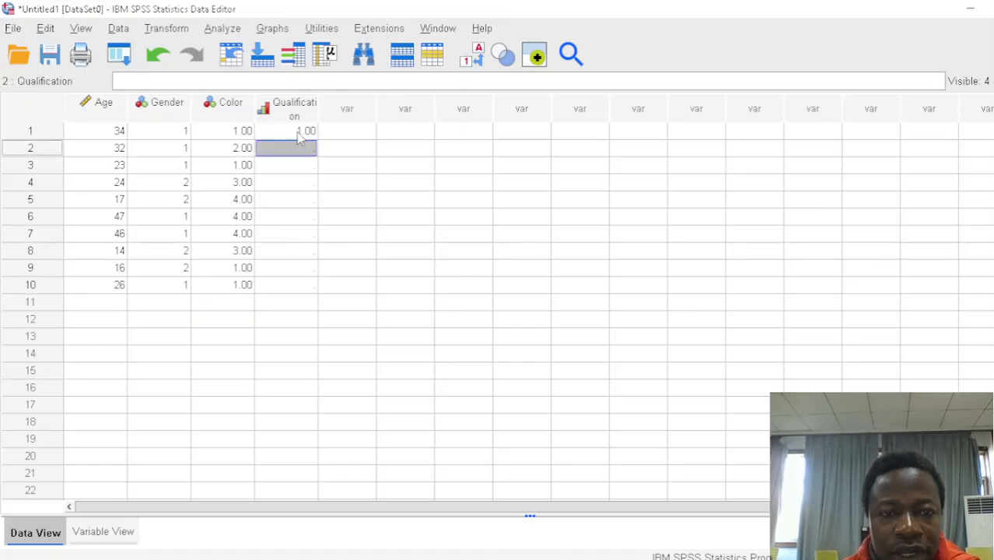
pyautogui.write('2')
pyautogui.press('Return')
pyautogui.write('1')
pyautogui.press('Return')
pyautogui.write('1')
pyautogui.press('Return')
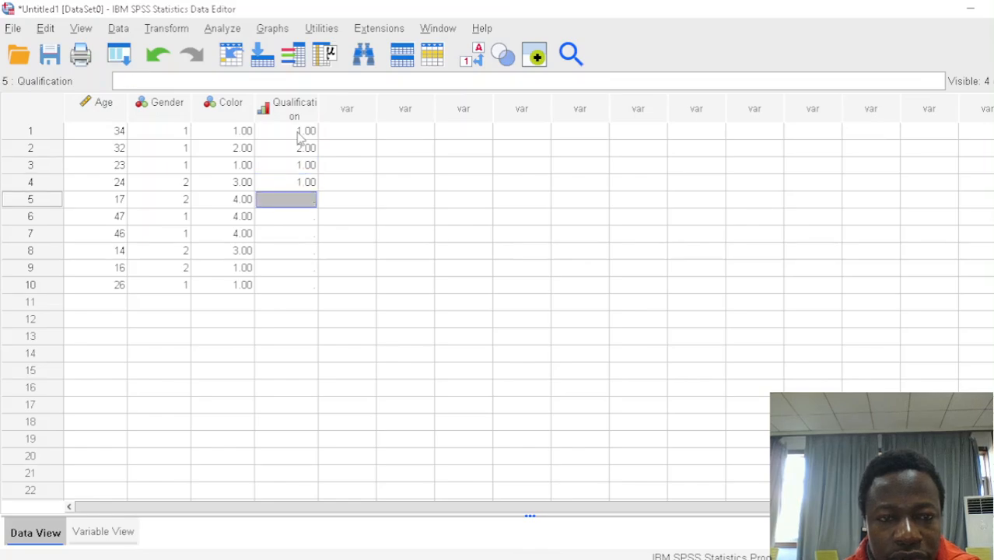
pyautogui.write('3')
pyautogui.press('Return')
pyautogui.write('3')
pyautogui.press('Return')
pyautogui.write('4')
pyautogui.press('Return')
pyautogui.write('4')
pyautogui.press('Return')
pyautogui.write('4')
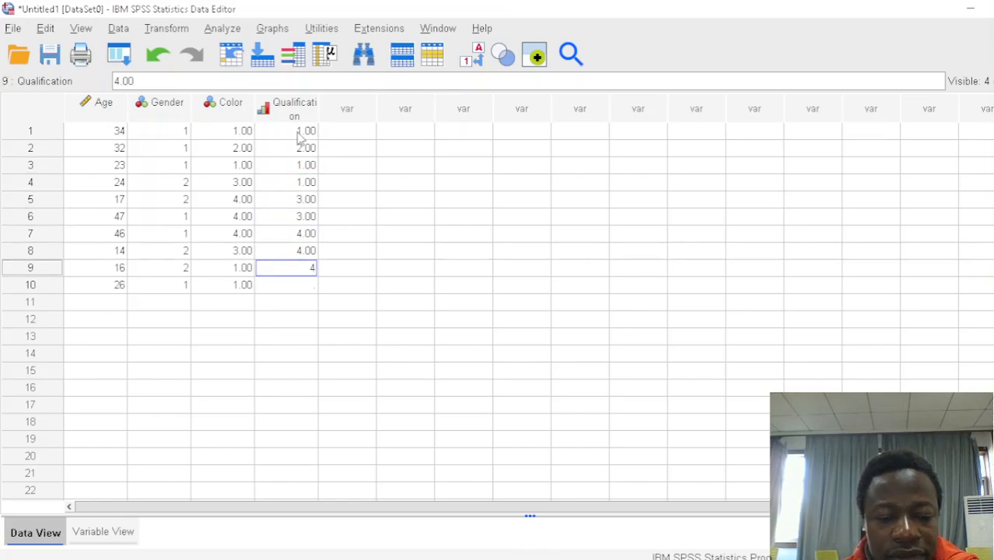
pyautogui.press('Return')
pyautogui.write('2')
pyautogui.press('Return')
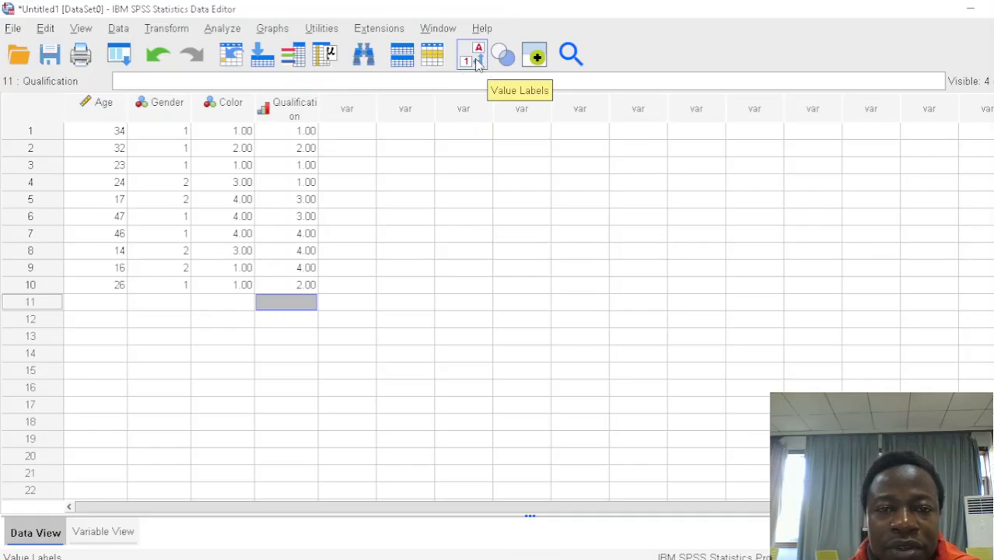
pyautogui.click(477, 66)
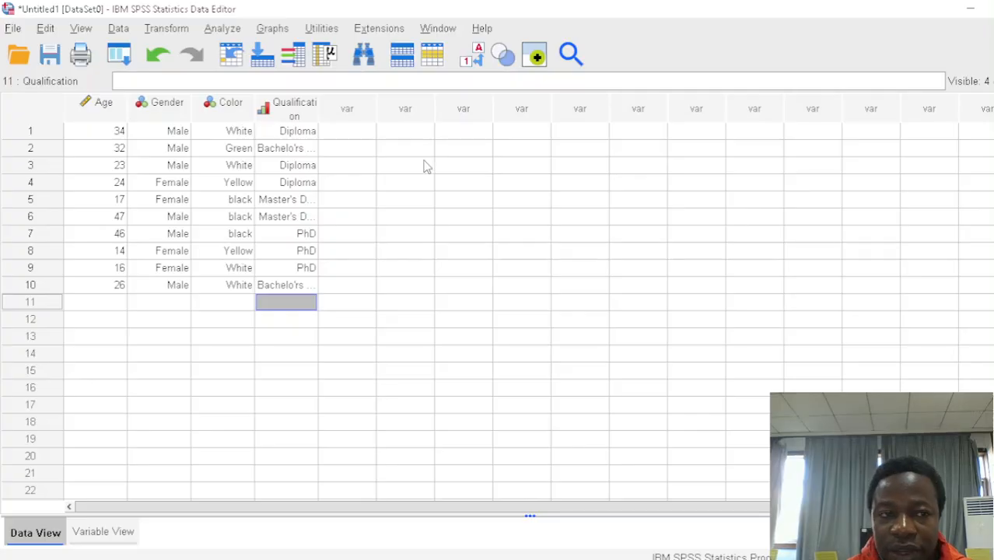
# Start opening a data file from the Desktop and list its Excel files, followed by its CSV files
pyautogui.click(13, 29)
pyautogui.moveTo(64, 72)
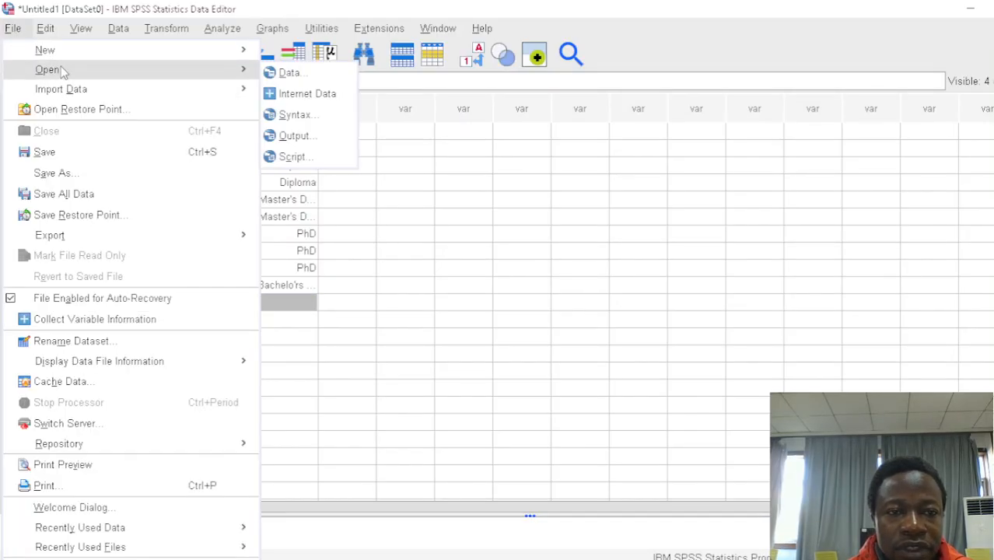
pyautogui.click(295, 75)
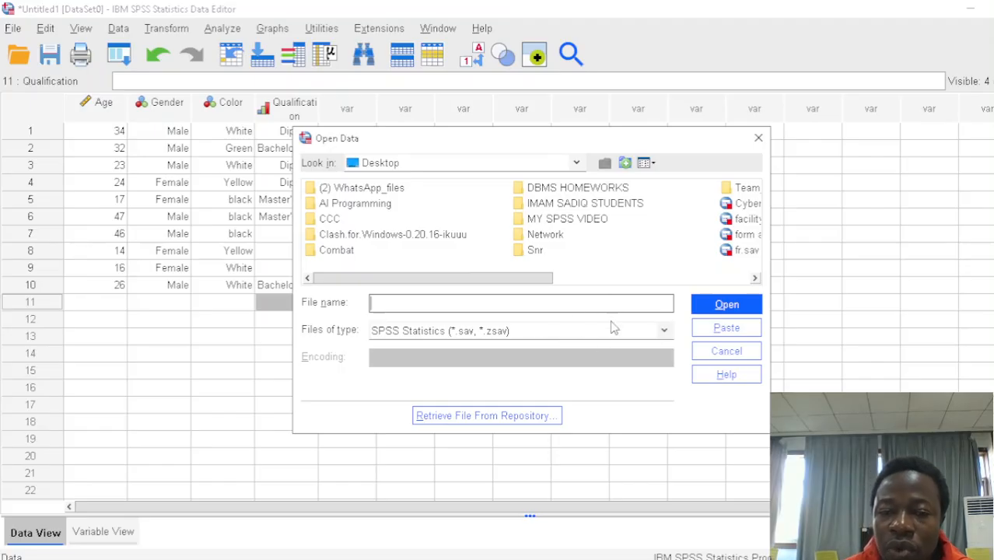
pyautogui.click(663, 331)
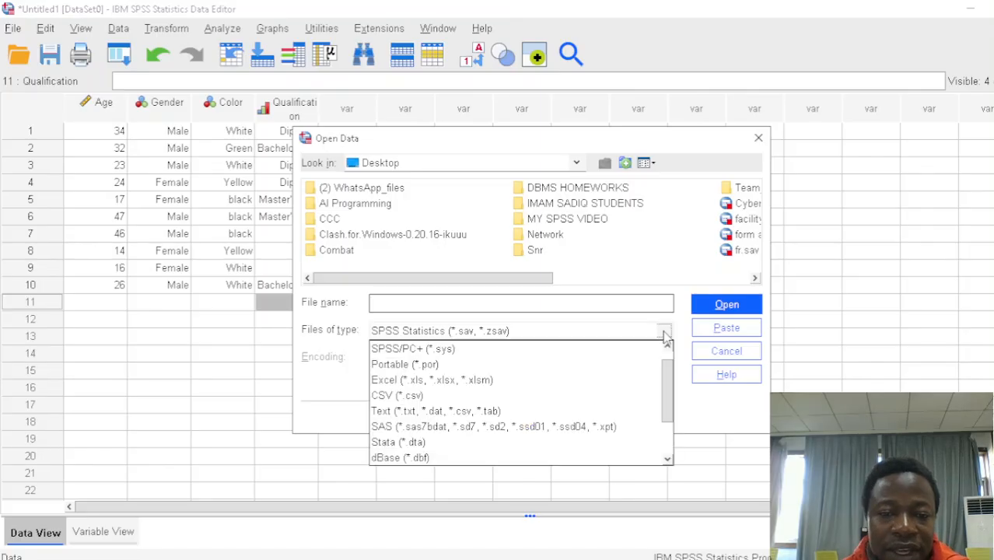
pyautogui.click(604, 381)
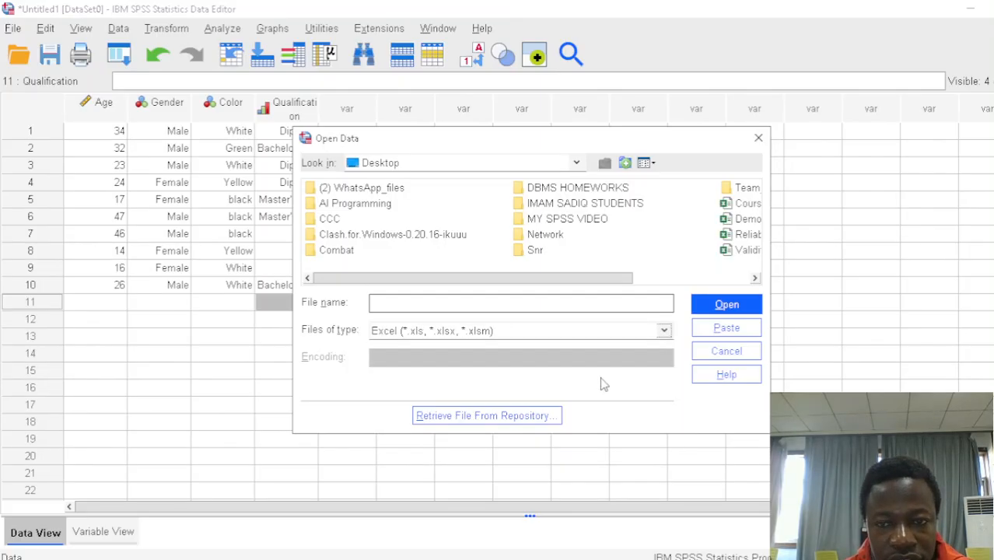
pyautogui.click(663, 332)
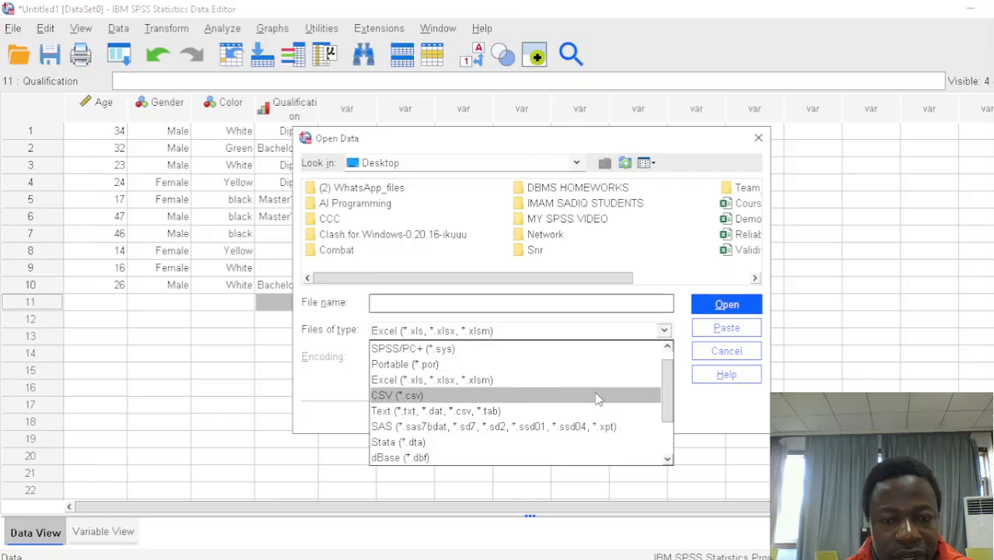
pyautogui.click(596, 396)
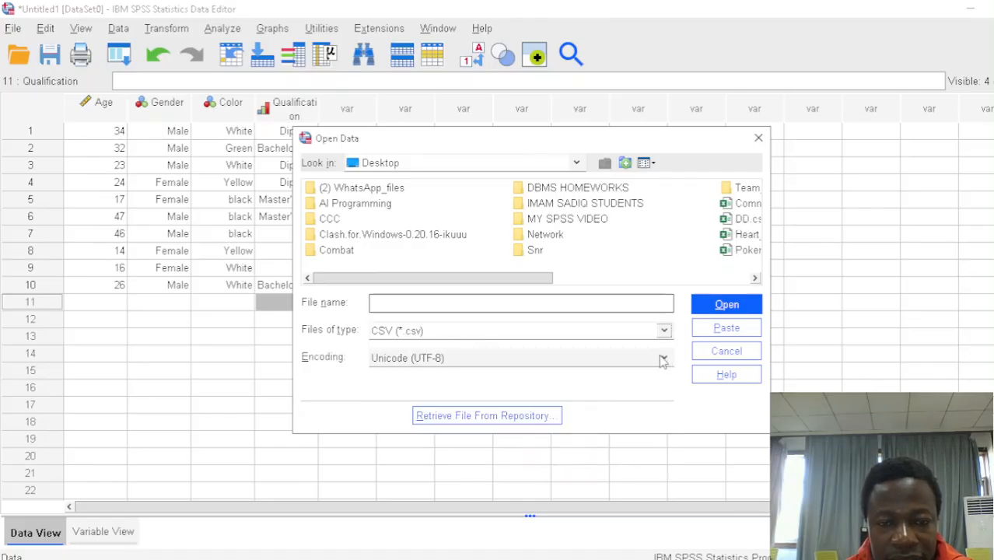
# Set the file type to SPSS Statistics (*.sav, *.zsav) and open Cyber.sav from the Desktop
pyautogui.click(663, 332)
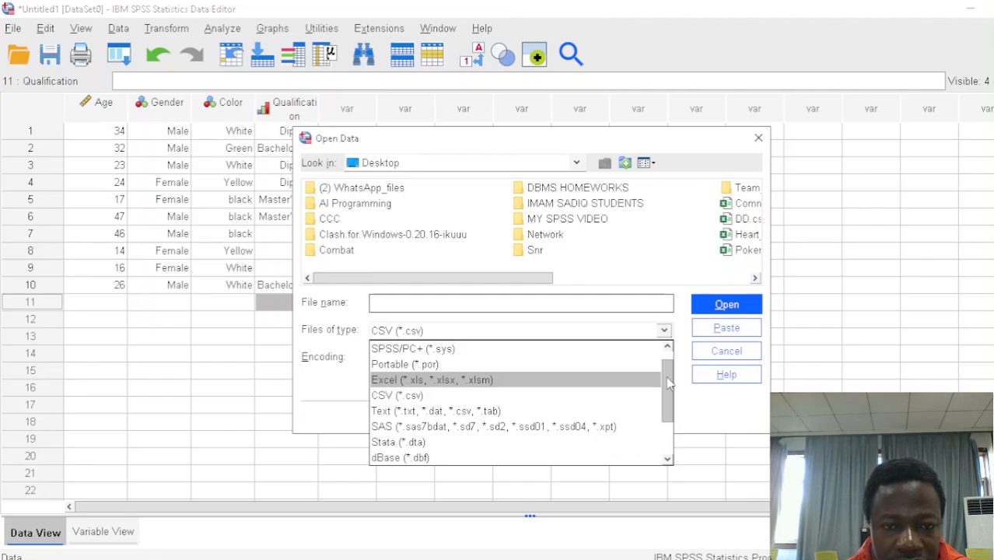
pyautogui.scroll(1, 667, 381)
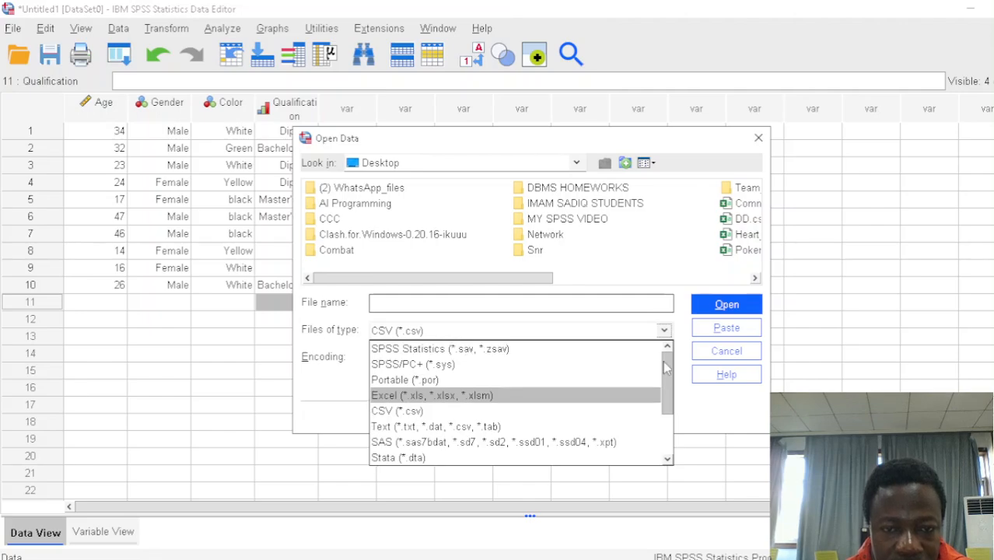
pyautogui.click(565, 355)
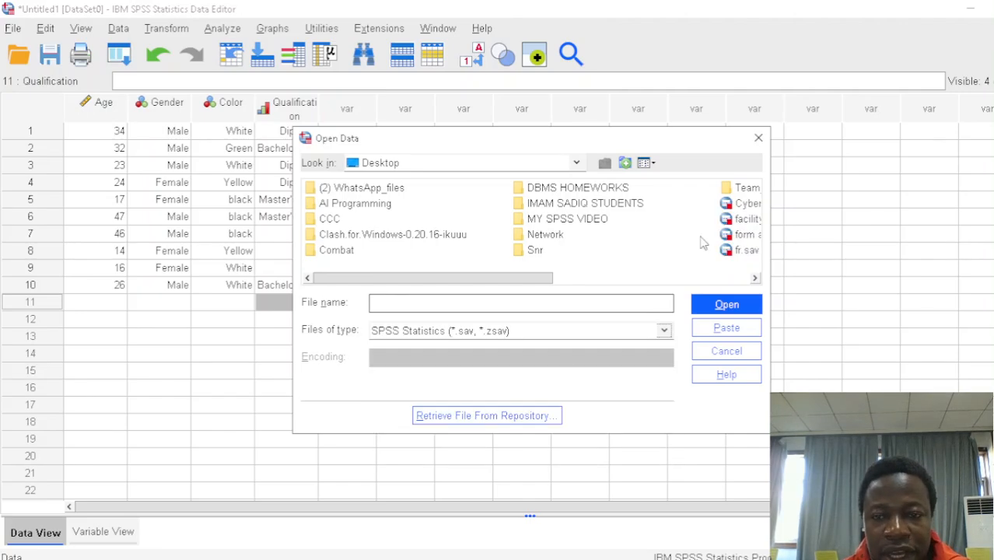
pyautogui.click(742, 209)
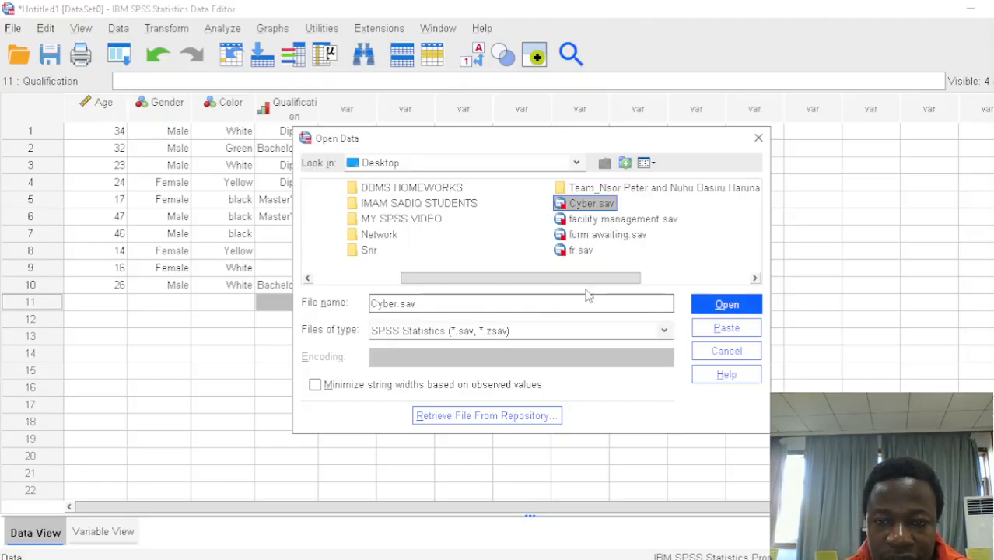
pyautogui.click(718, 306)
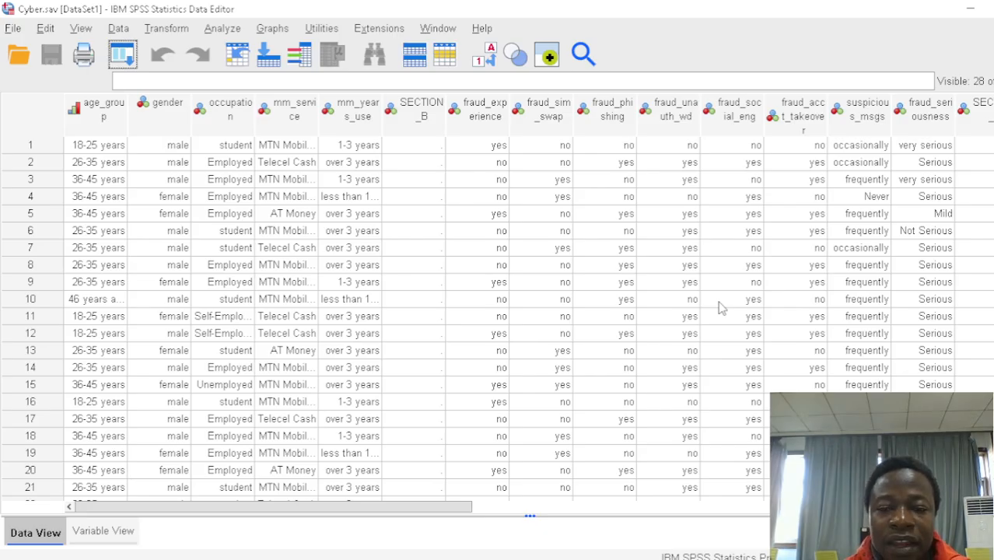
# Examine the further variables of Cyber.sav, view the Untitled1 dataset for comparison and return to Cyber.sav
pyautogui.moveTo(356, 510); pyautogui.dragTo(609, 504)
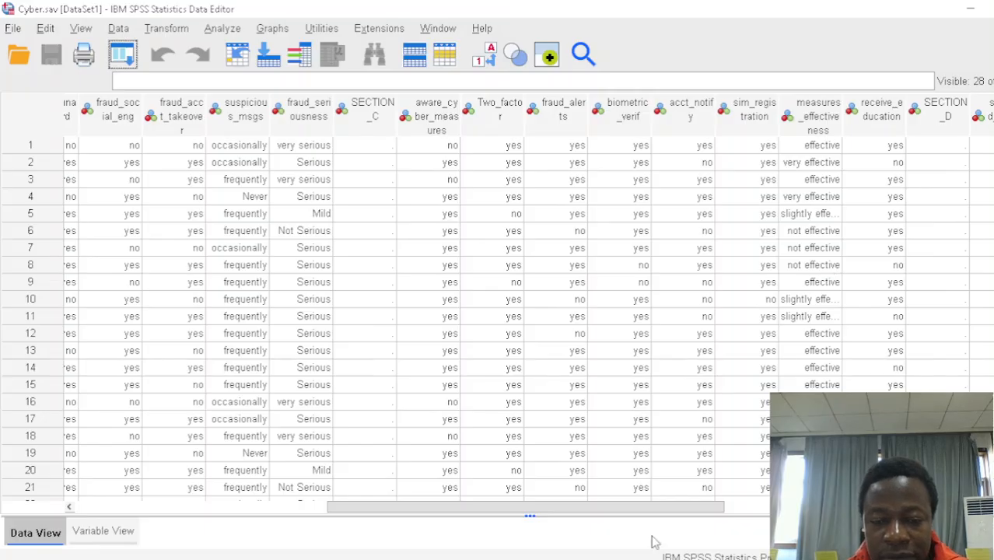
pyautogui.moveTo(704, 556)
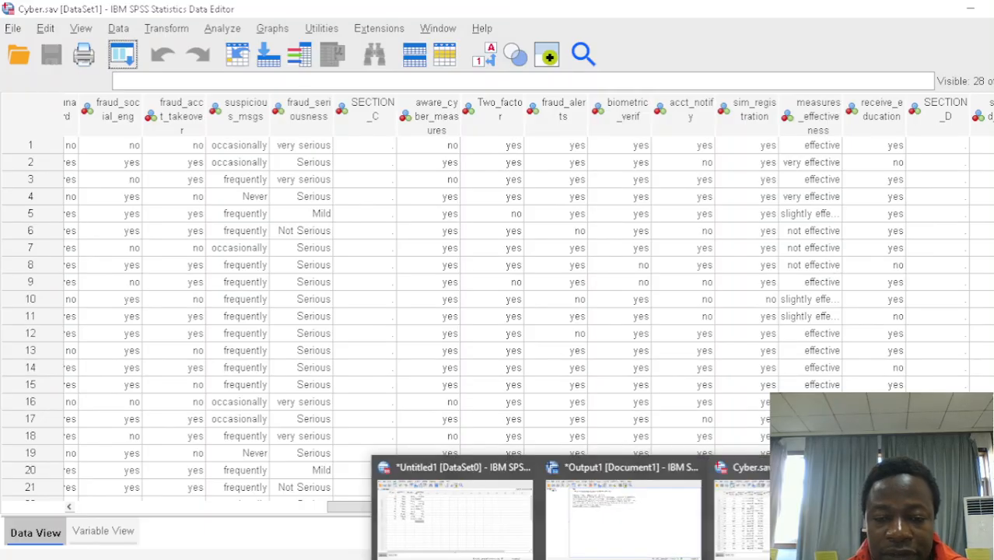
pyautogui.click(476, 530)
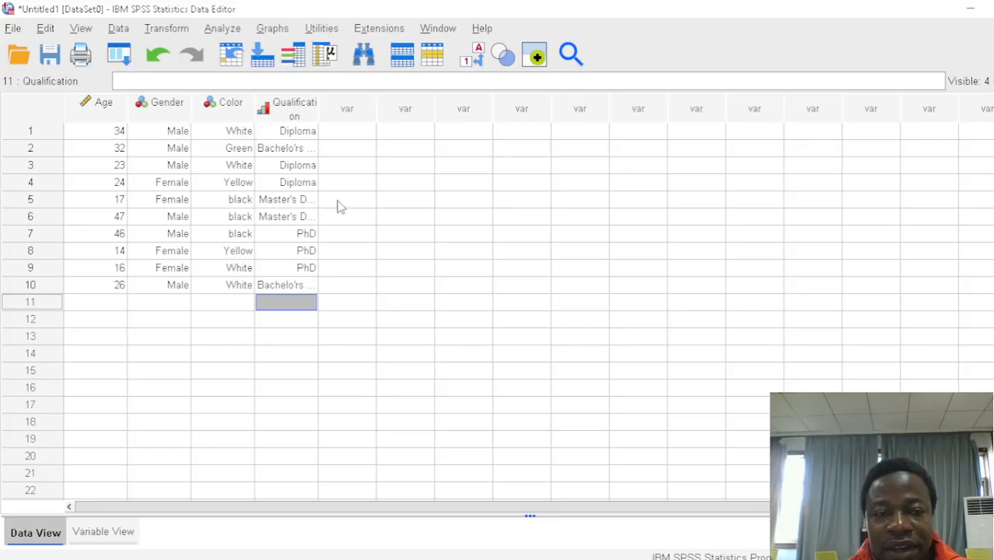
pyautogui.moveTo(628, 557)
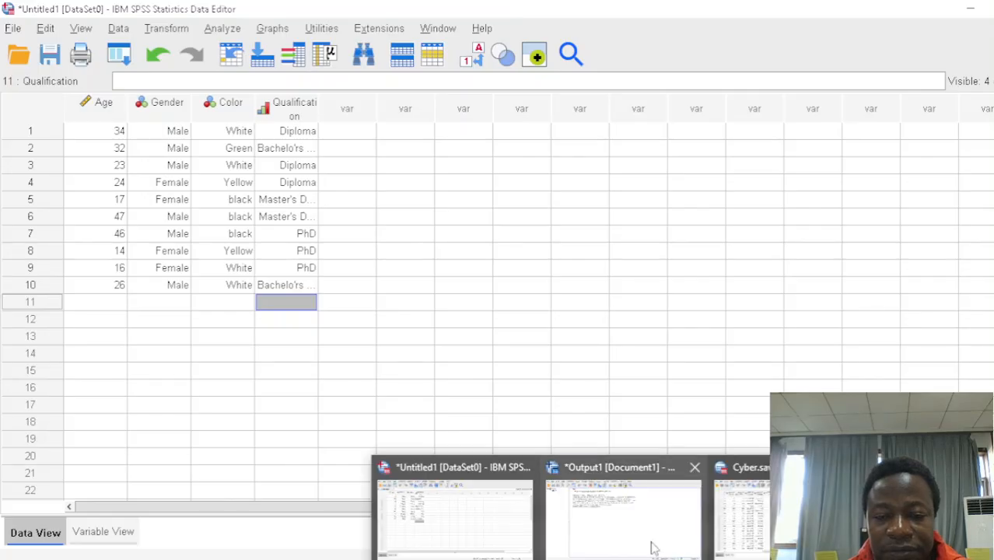
pyautogui.click(762, 513)
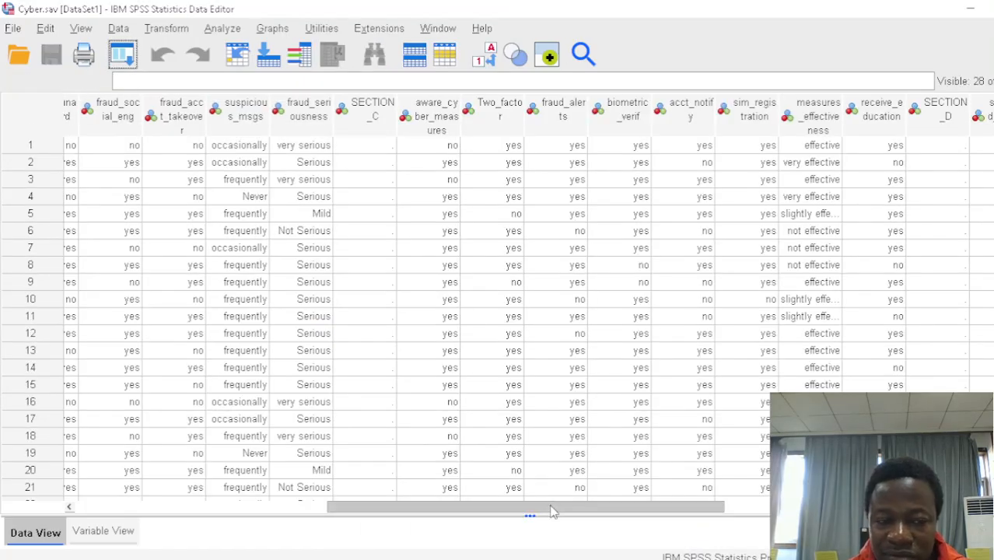
# Look through the cases of Cyber.sav from the first variables down to the last case and back to case 1
pyautogui.moveTo(546, 511); pyautogui.dragTo(218, 506)
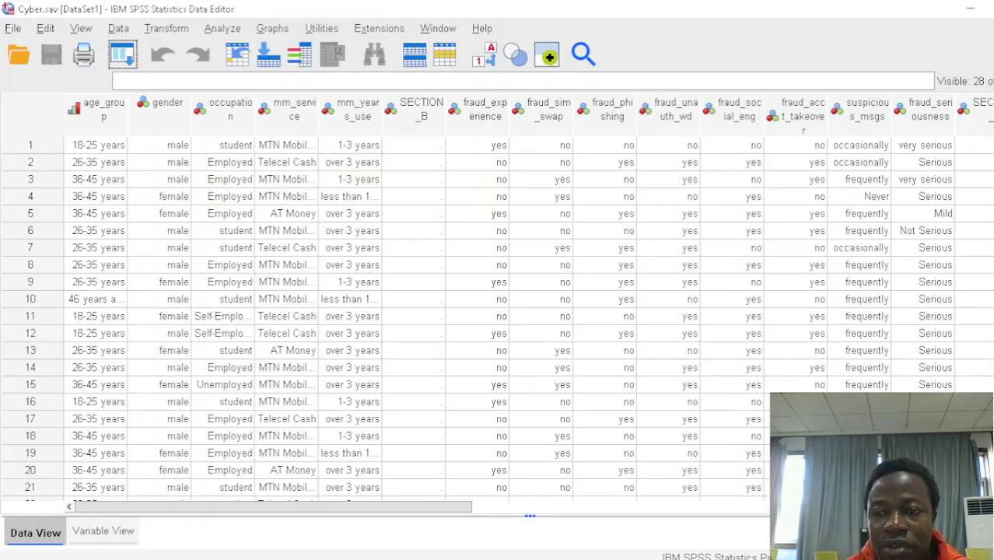
pyautogui.scroll(-20, 496, 319)
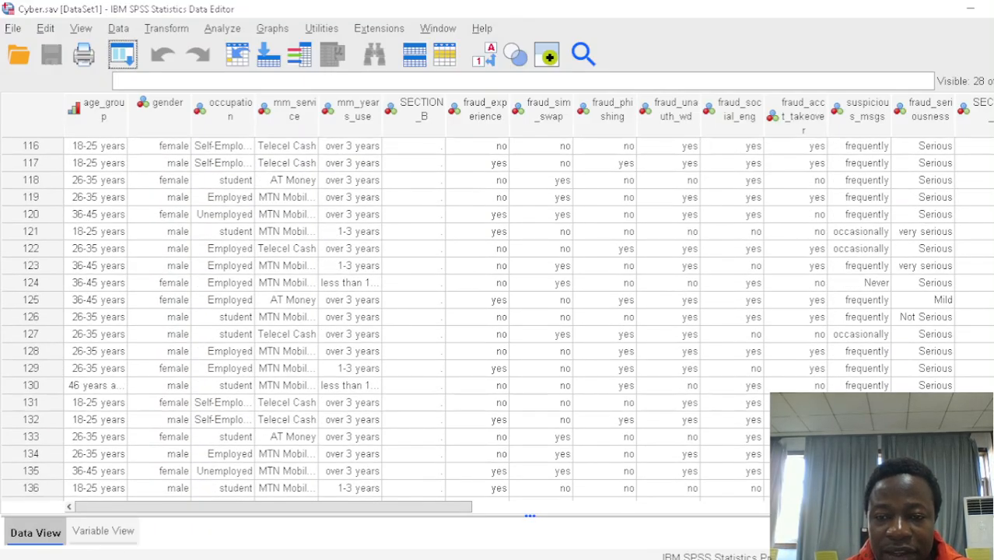
pyautogui.scroll(-20, 497, 319)
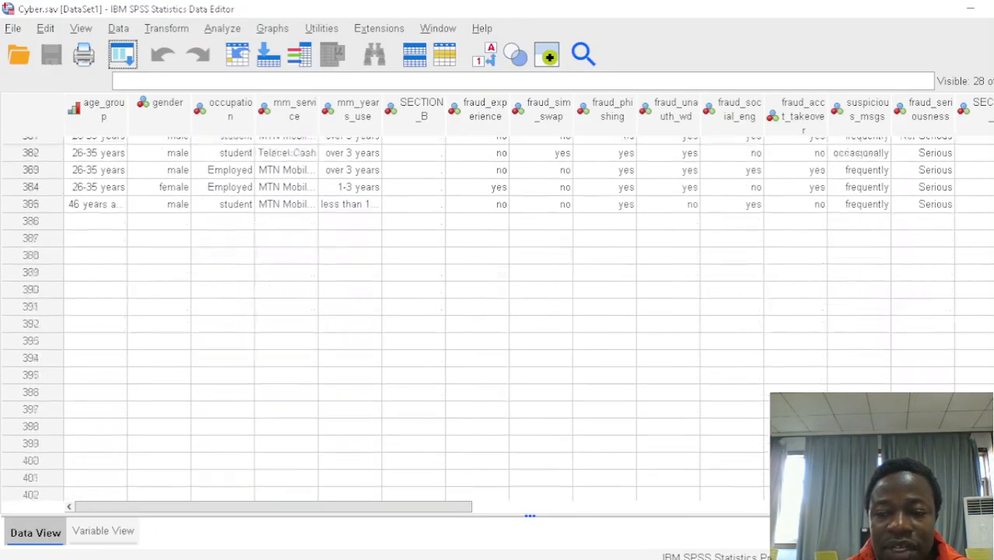
pyautogui.scroll(9, 497, 319)
pyautogui.scroll(20, 497, 319)
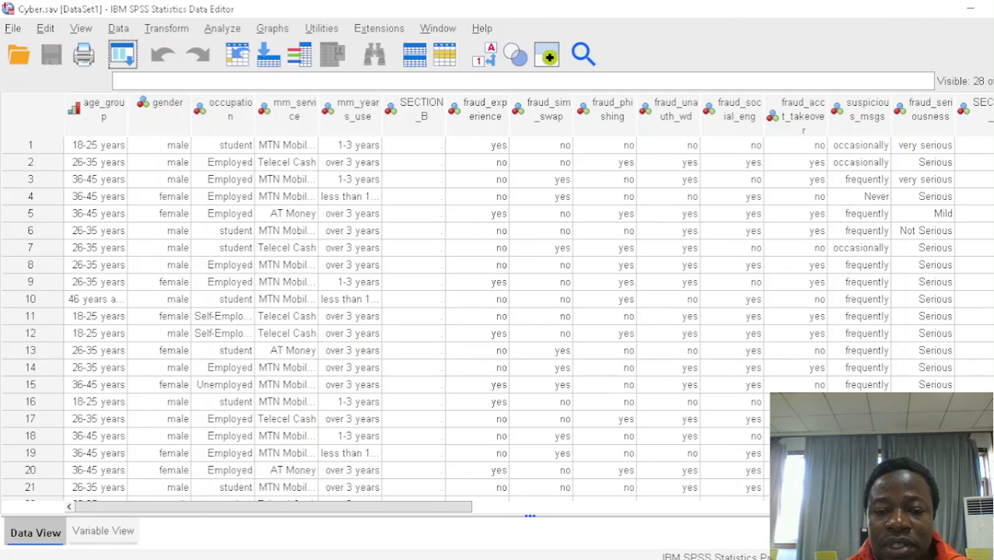
pyautogui.moveTo(361, 509); pyautogui.dragTo(237, 508)
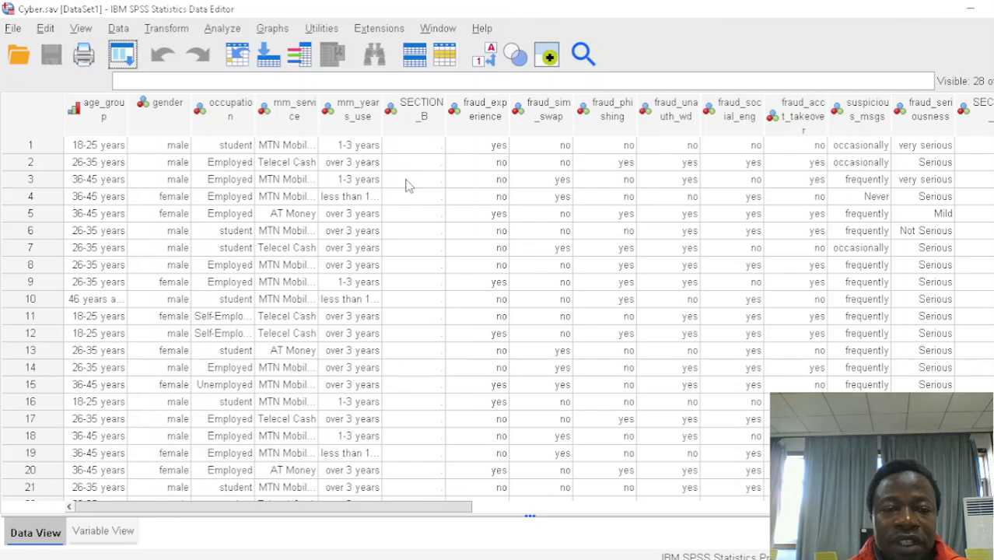
pyautogui.click(276, 29)
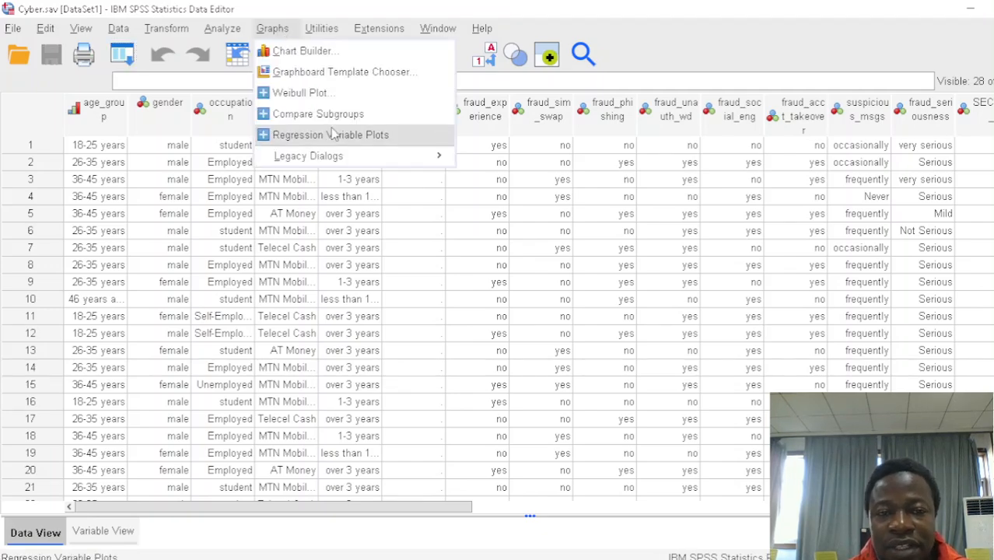
pyautogui.moveTo(362, 161)
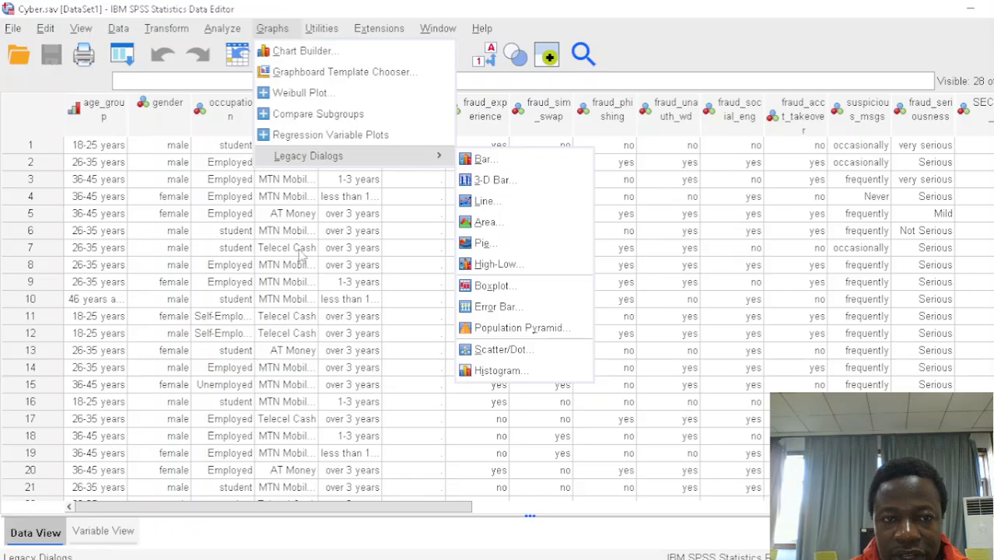
pyautogui.click(264, 249)
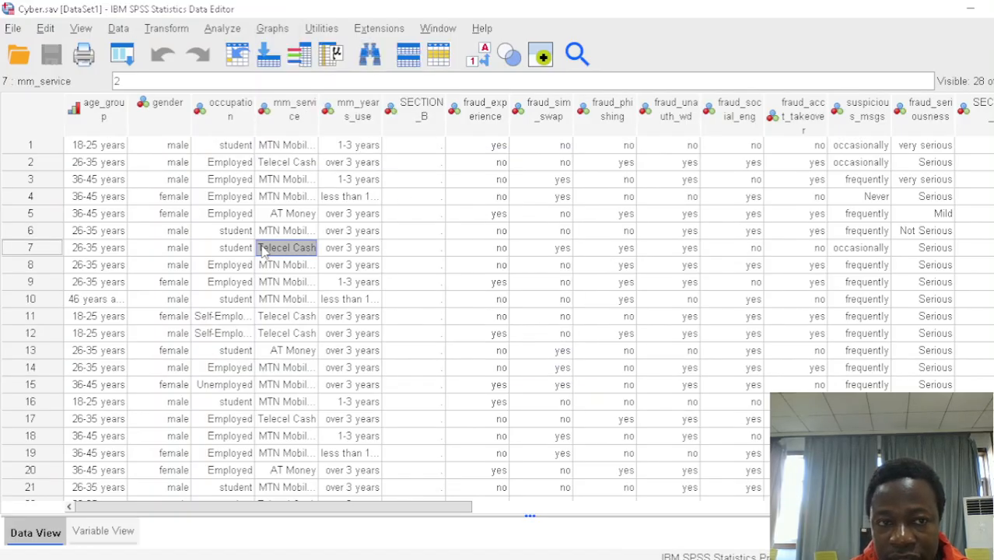
pyautogui.click(121, 31)
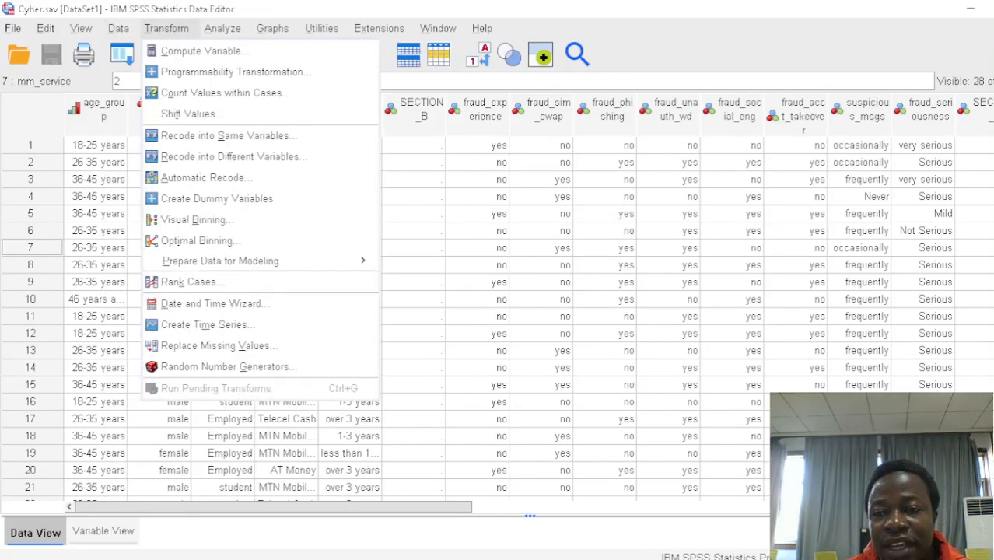
pyautogui.click(965, 56)
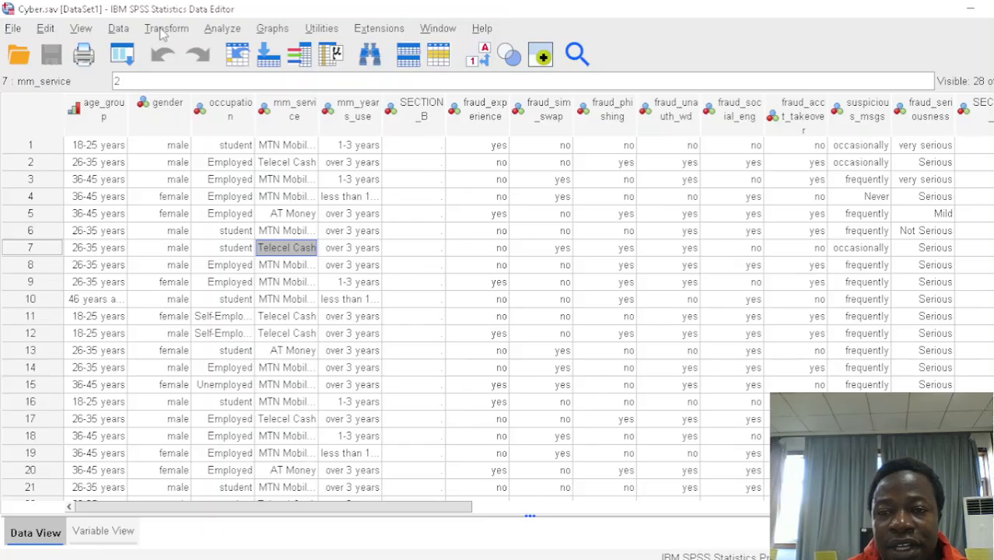
# Merge the variables of the external file Private.sav on the Desktop into Cyber.sav, one-to-one based on key values with files sorted before merging
pyautogui.click(119, 33)
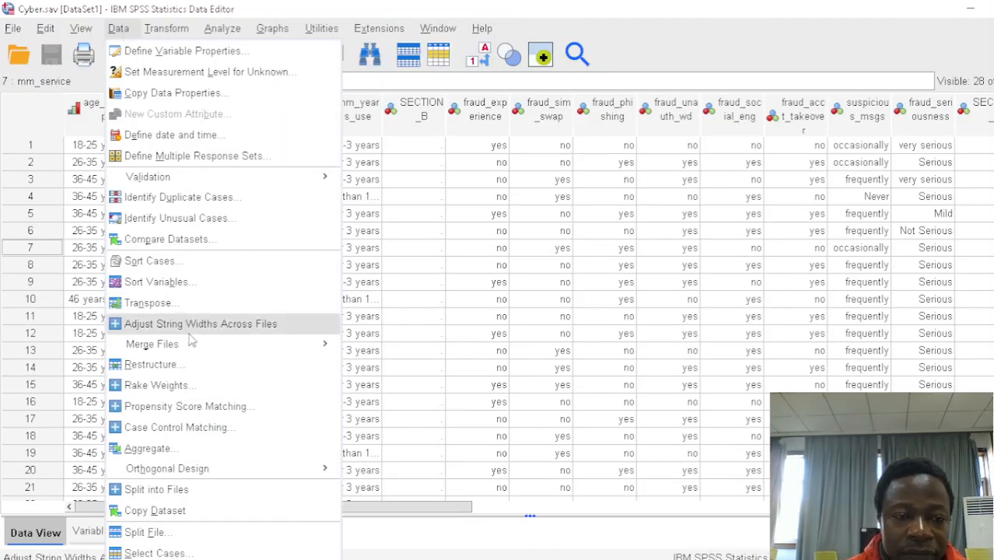
pyautogui.moveTo(200, 353)
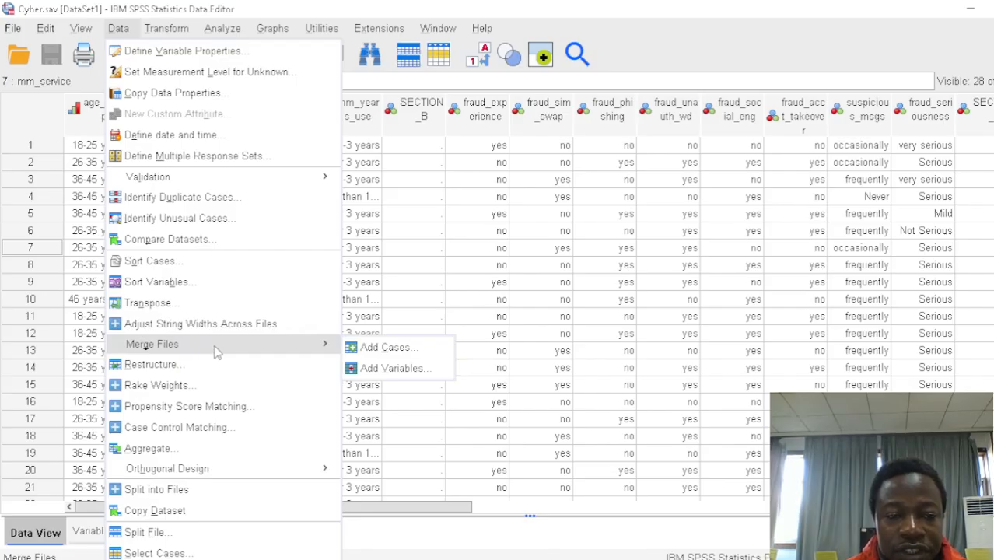
pyautogui.click(393, 369)
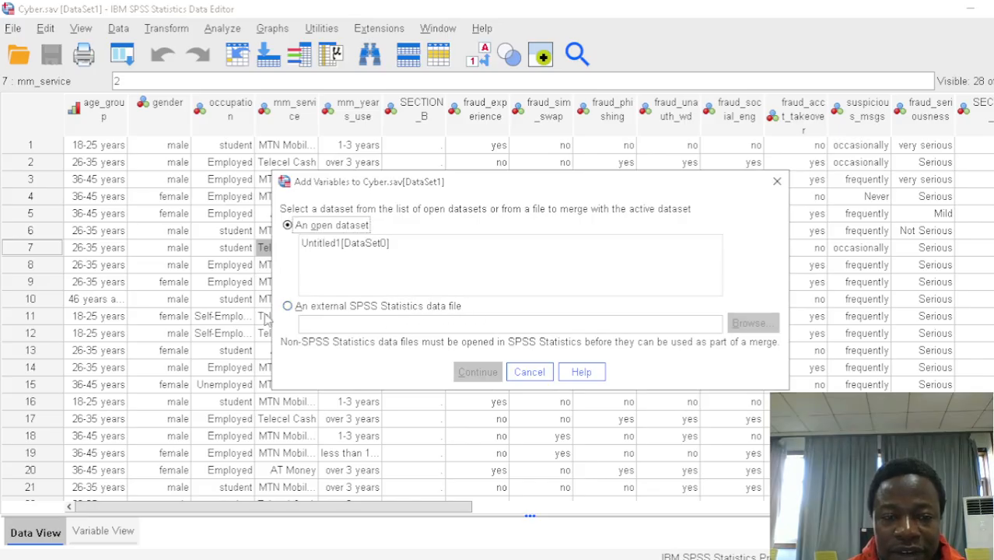
pyautogui.click(288, 306)
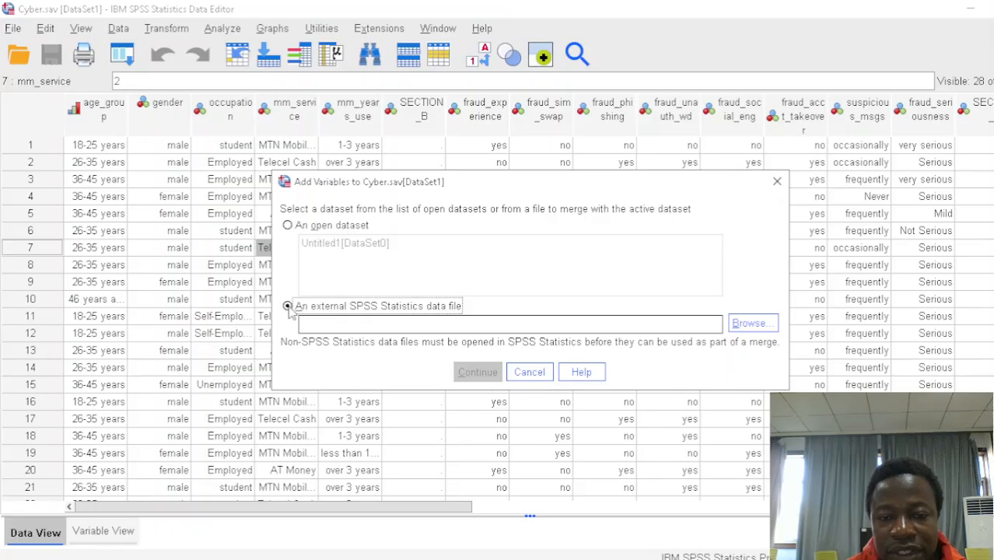
pyautogui.click(743, 327)
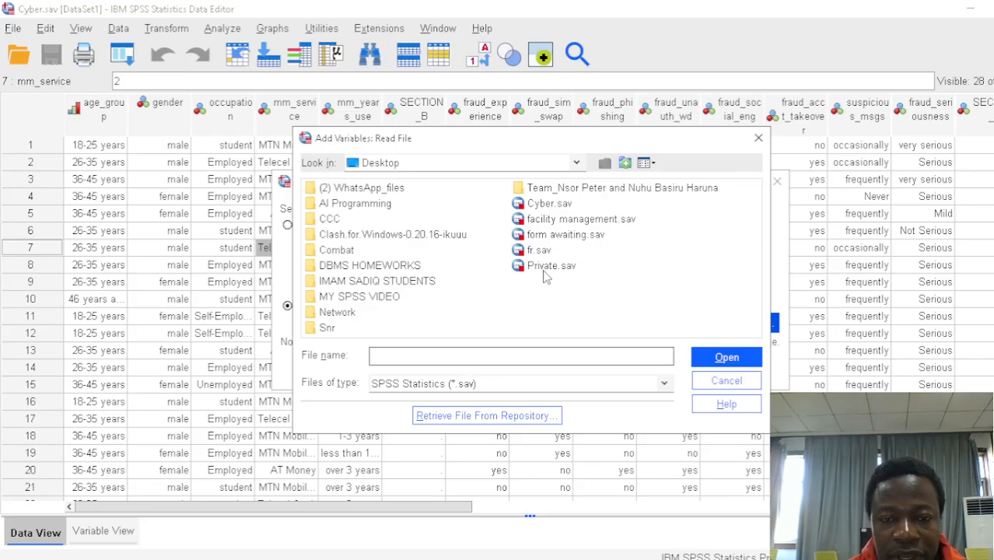
pyautogui.click(543, 269)
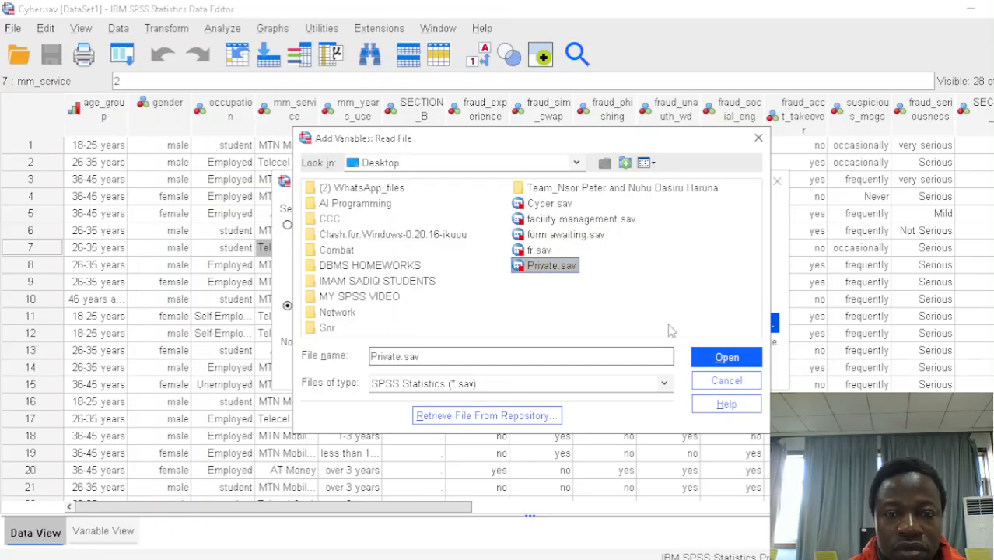
pyautogui.click(725, 358)
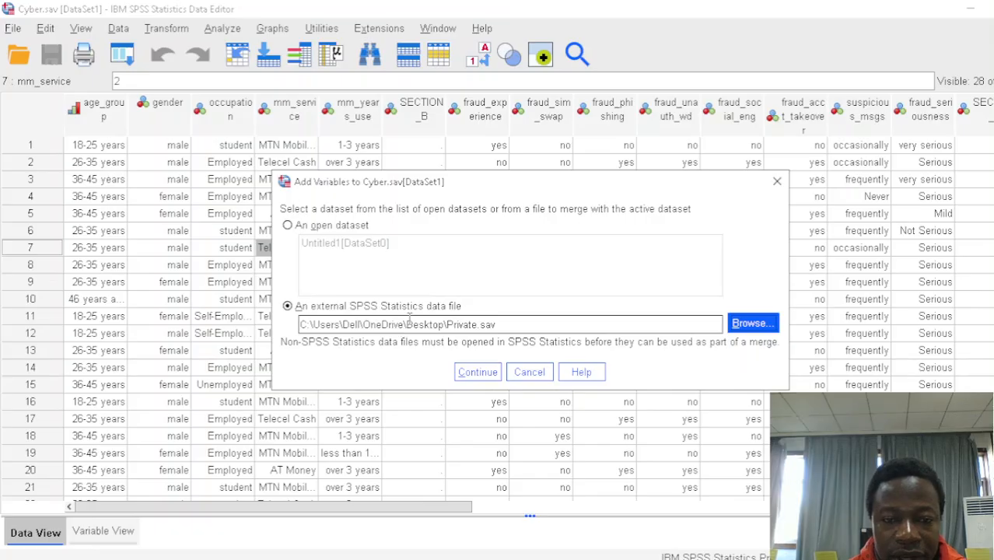
pyautogui.click(477, 372)
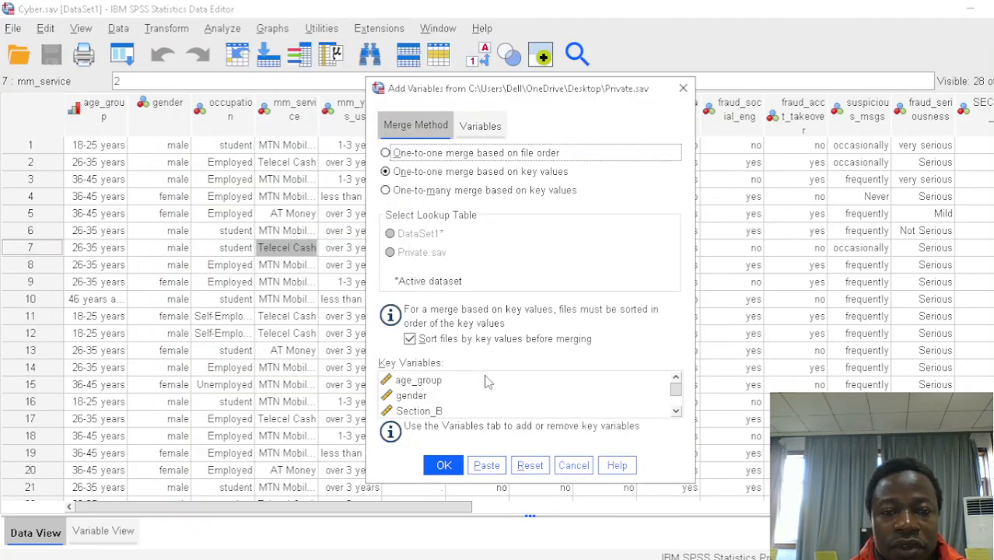
pyautogui.click(445, 464)
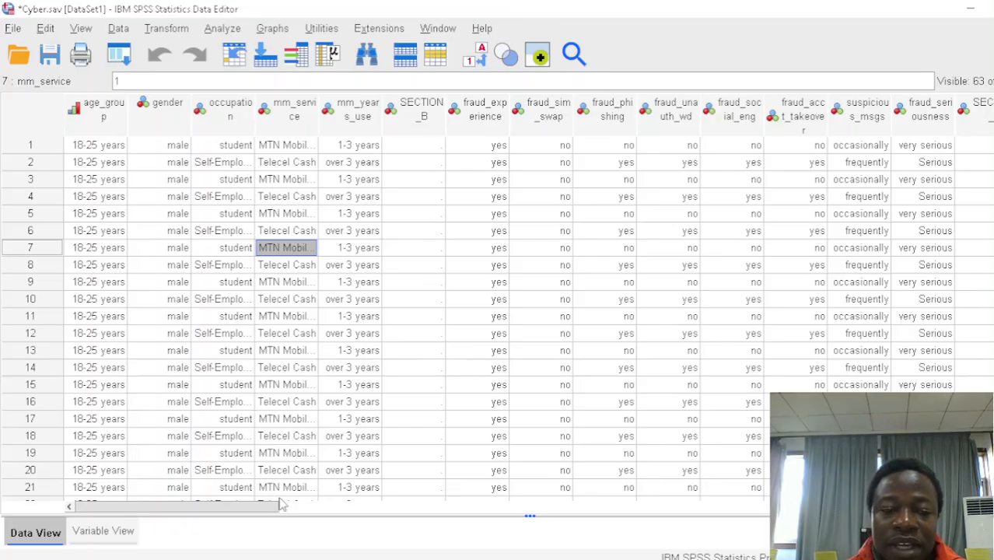
pyautogui.moveTo(266, 506); pyautogui.dragTo(178, 505)
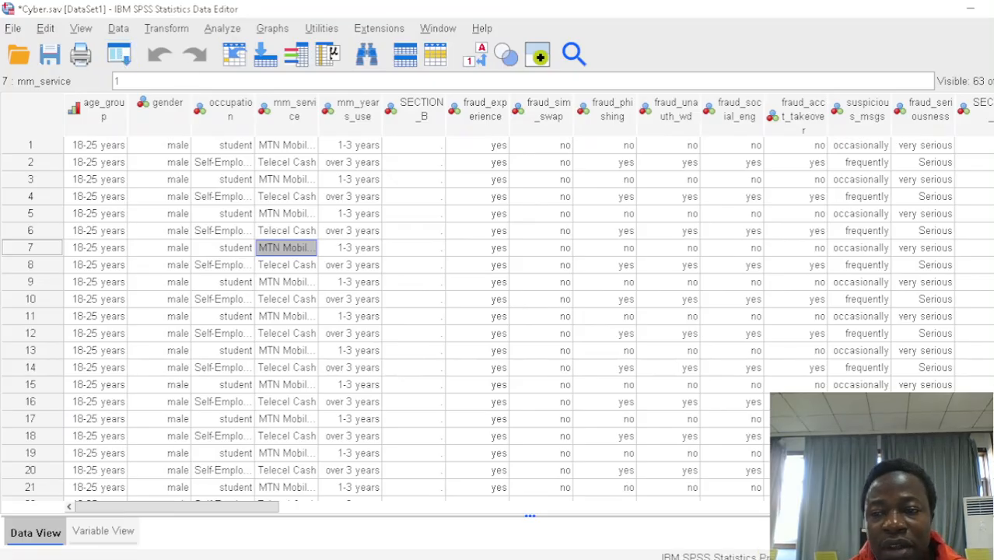
pyautogui.click(117, 31)
pyautogui.moveTo(230, 347)
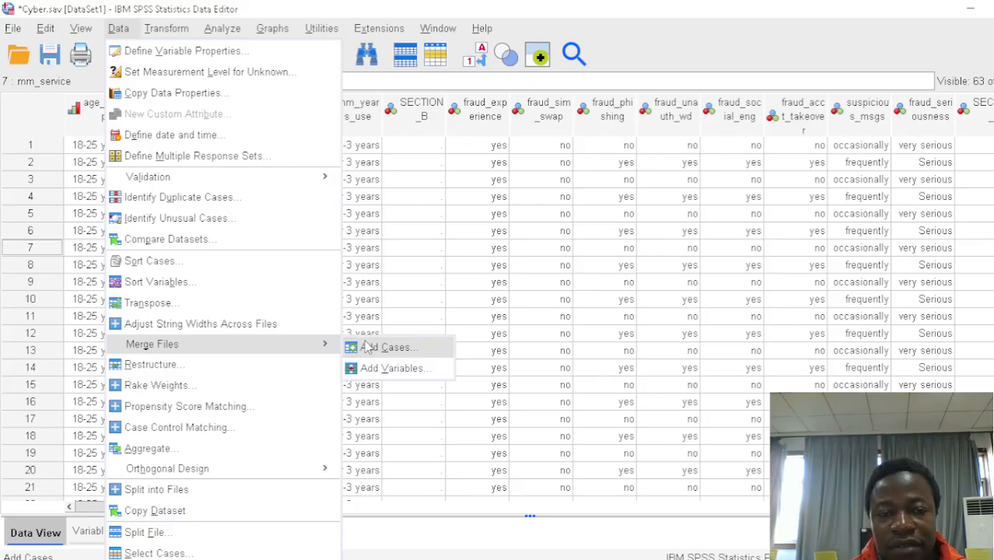
pyautogui.click(550, 265)
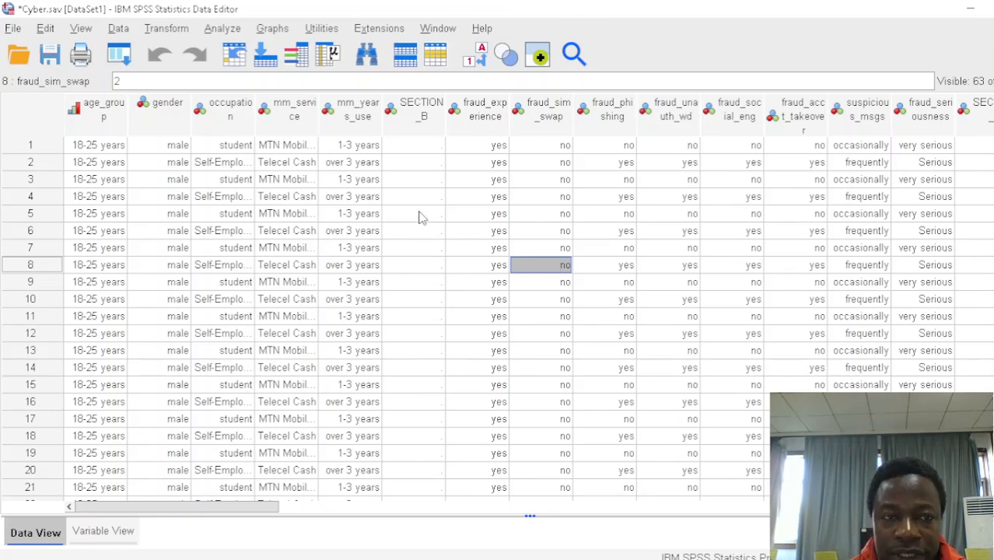
pyautogui.click(166, 29)
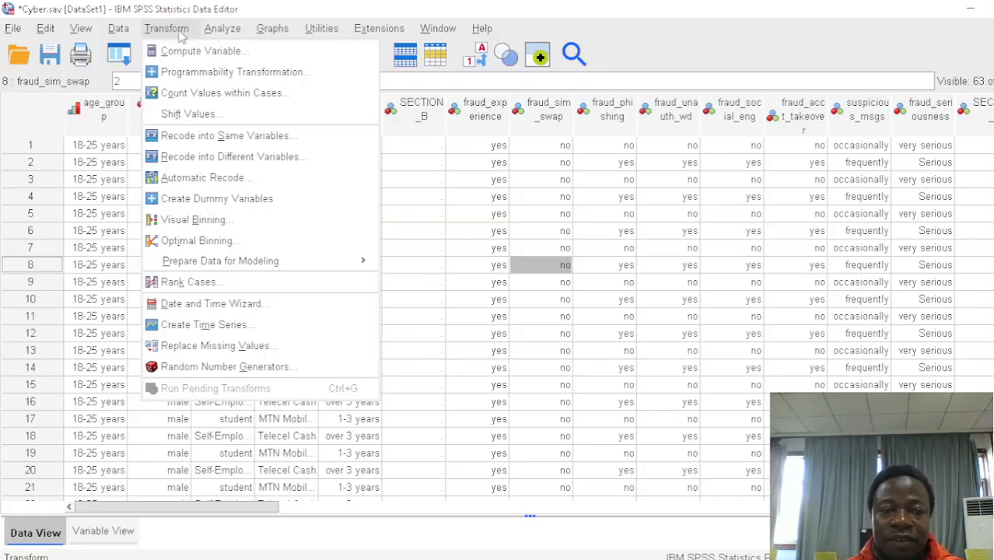
pyautogui.click(179, 33)
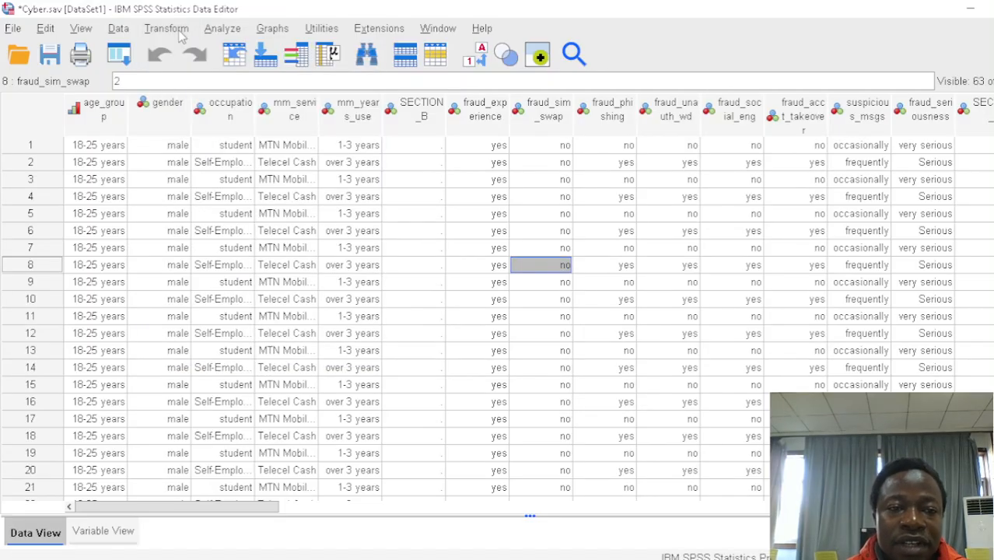
pyautogui.click(179, 30)
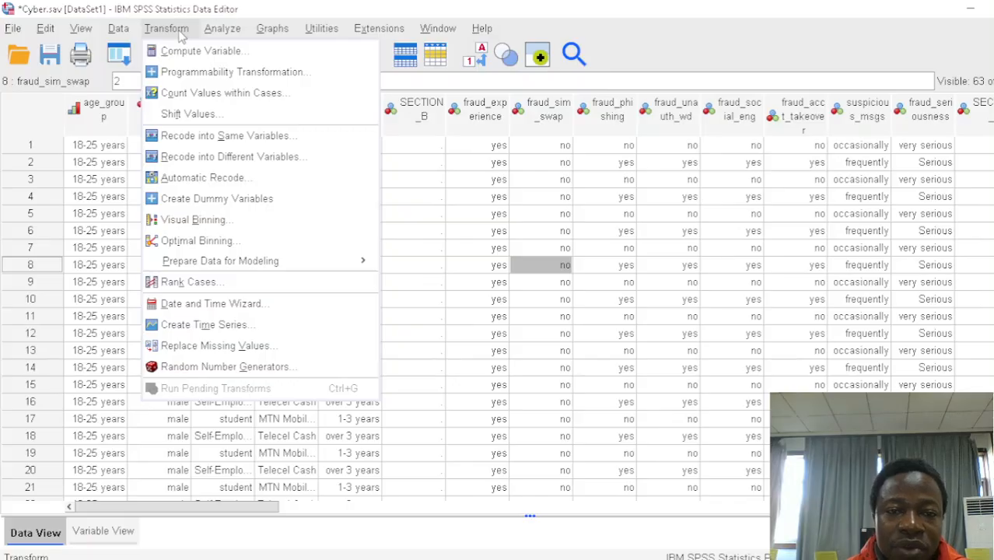
pyautogui.click(614, 365)
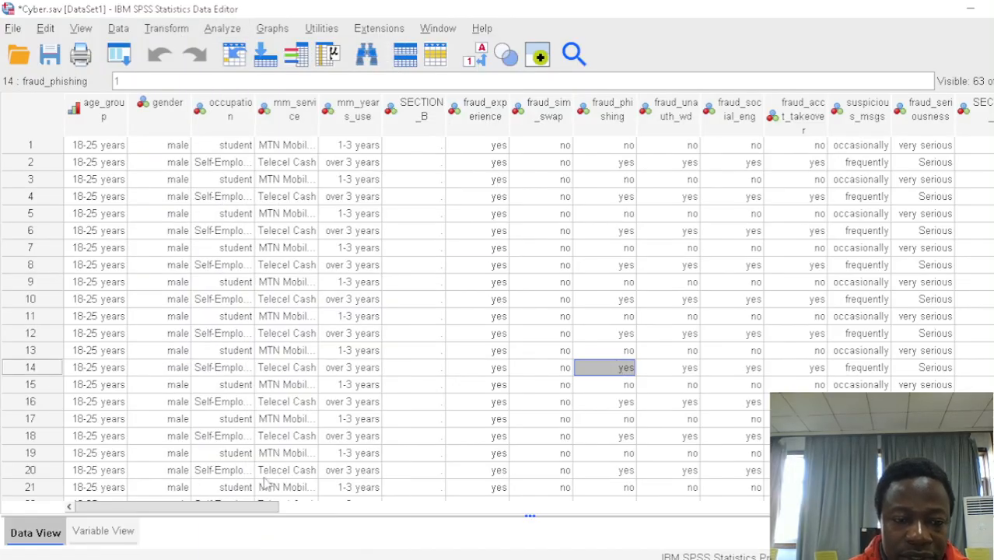
# Look through the merged dataset's variables, from the fraud questions through the service and rehabilitation items to the final variable improve_suggestion
pyautogui.moveTo(238, 507); pyautogui.dragTo(531, 558)
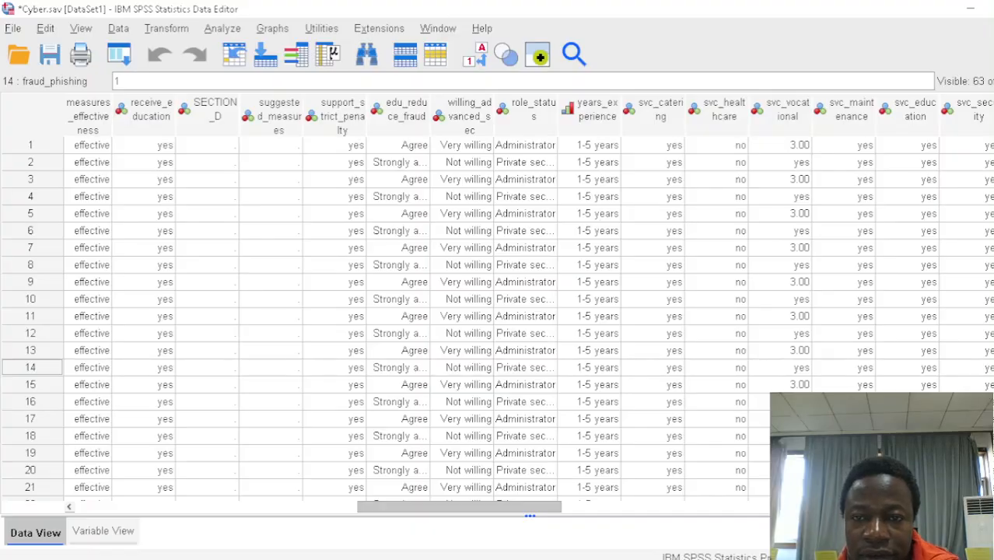
pyautogui.moveTo(531, 558); pyautogui.dragTo(627, 558)
pyautogui.moveTo(556, 506); pyautogui.dragTo(288, 473)
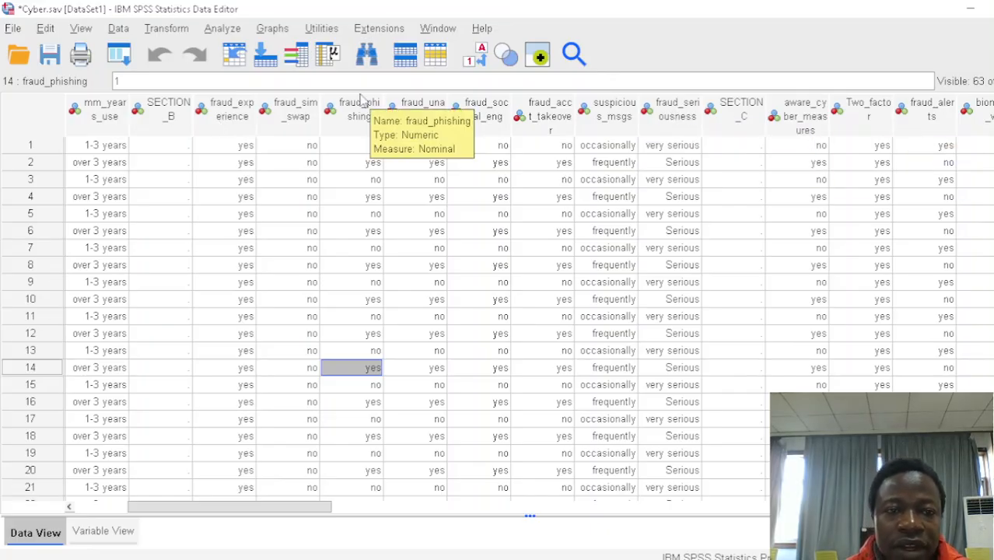
pyautogui.click(237, 147)
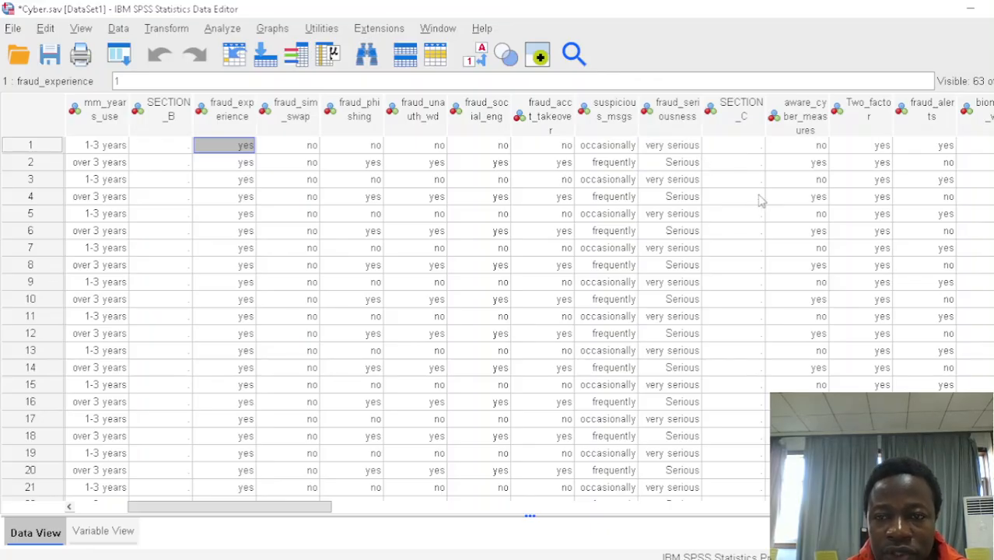
pyautogui.moveTo(279, 501); pyautogui.dragTo(365, 442)
pyautogui.moveTo(289, 507); pyautogui.dragTo(878, 512)
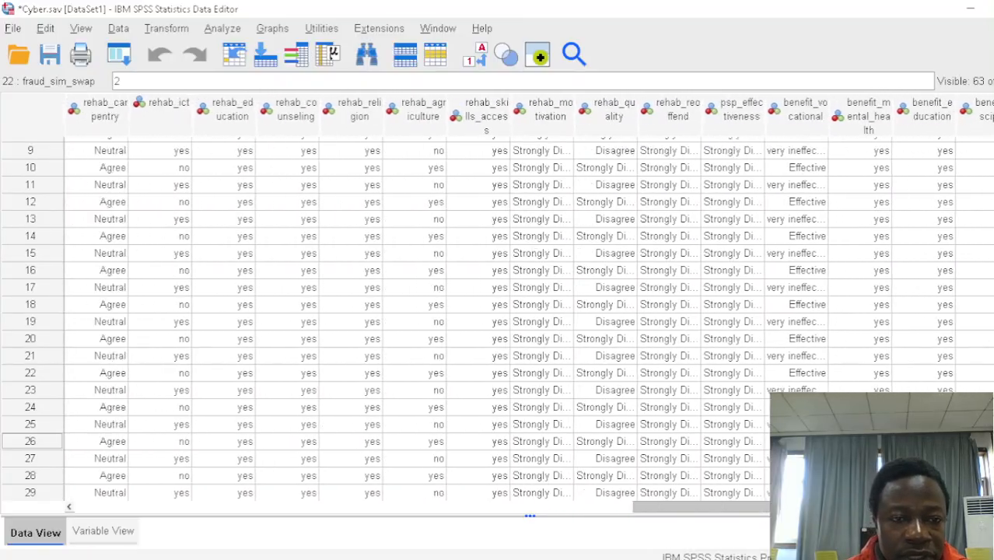
pyautogui.moveTo(763, 530); pyautogui.dragTo(678, 532)
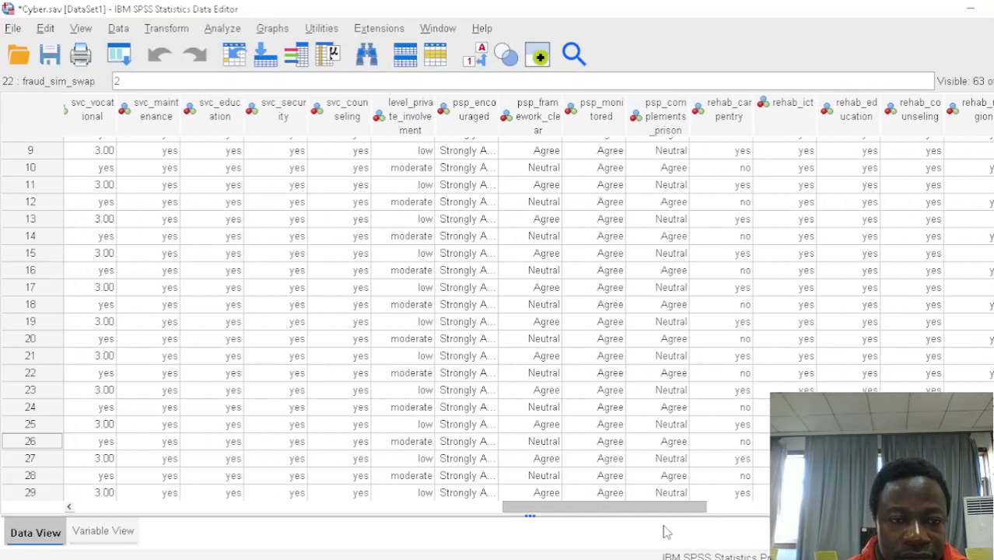
pyautogui.moveTo(614, 534); pyautogui.dragTo(588, 536)
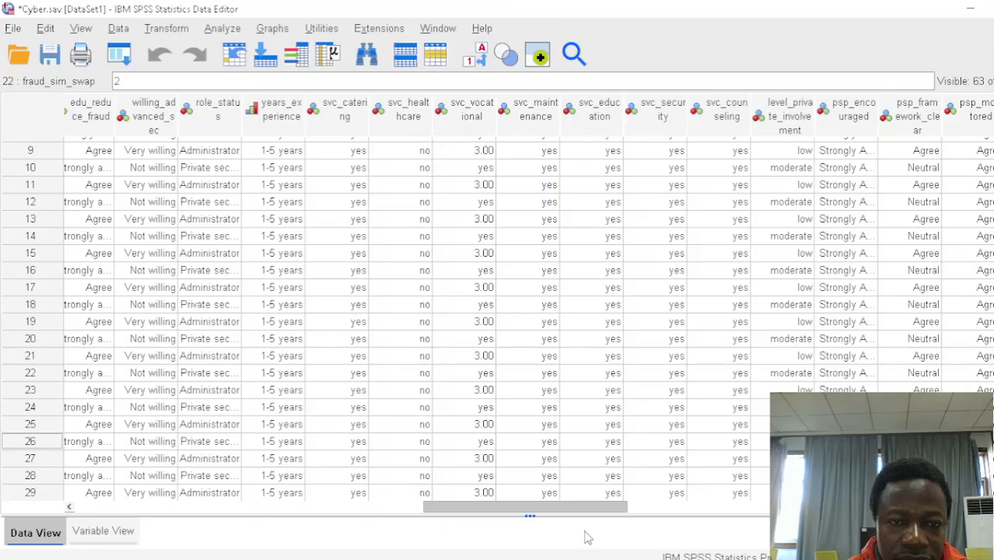
pyautogui.moveTo(578, 536); pyautogui.dragTo(535, 544)
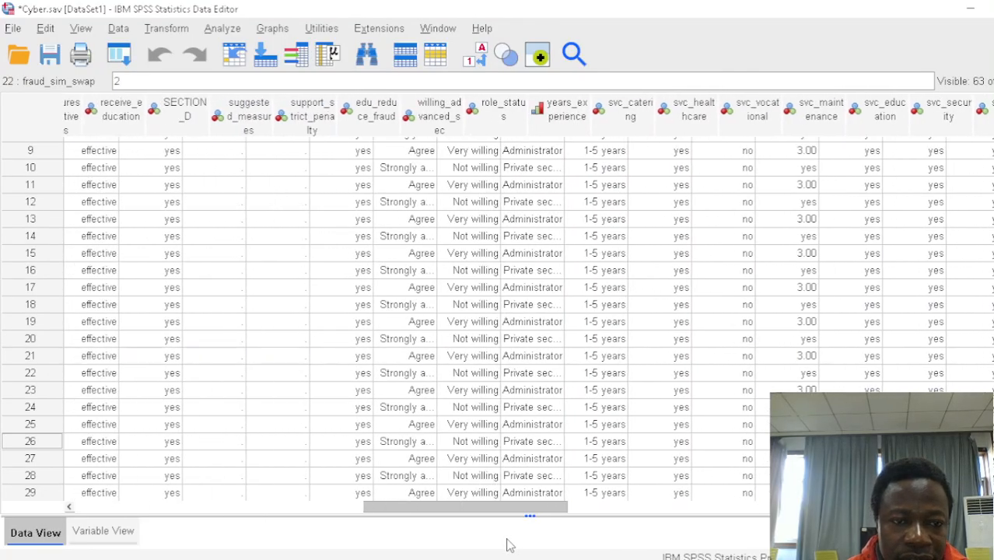
pyautogui.moveTo(404, 544); pyautogui.dragTo(925, 541)
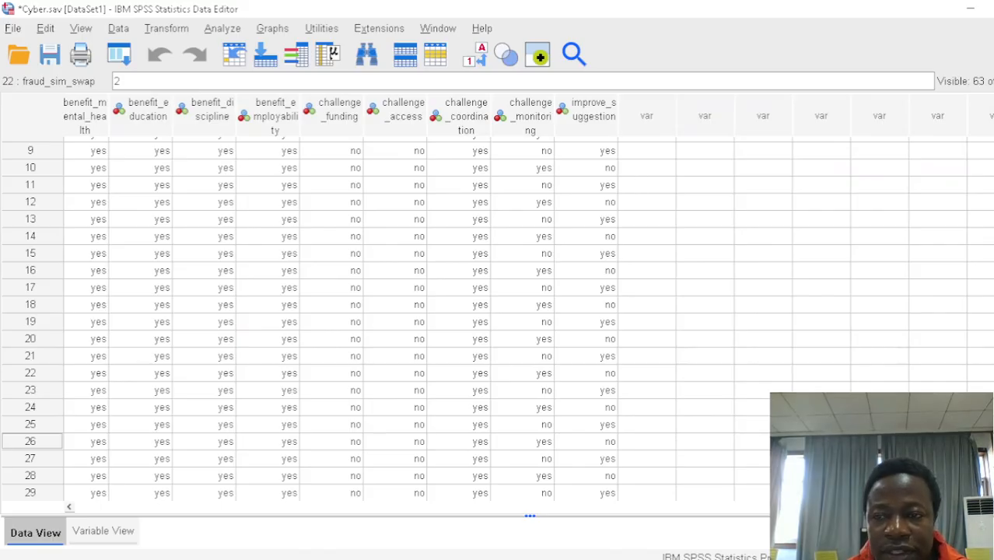
# Add a new variable named Weights in row 64, below the last existing variable definition
pyautogui.click(105, 535)
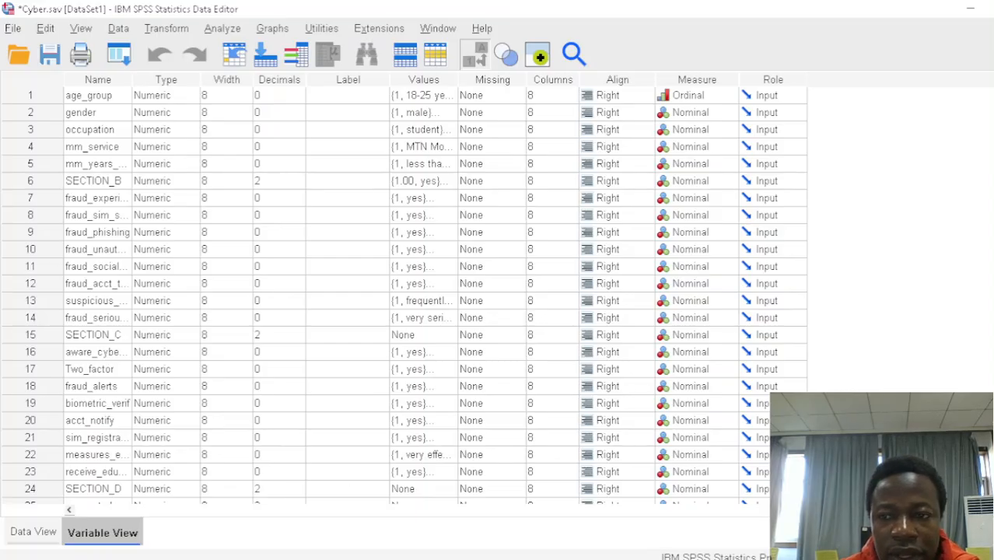
pyautogui.scroll(-20, 415, 295)
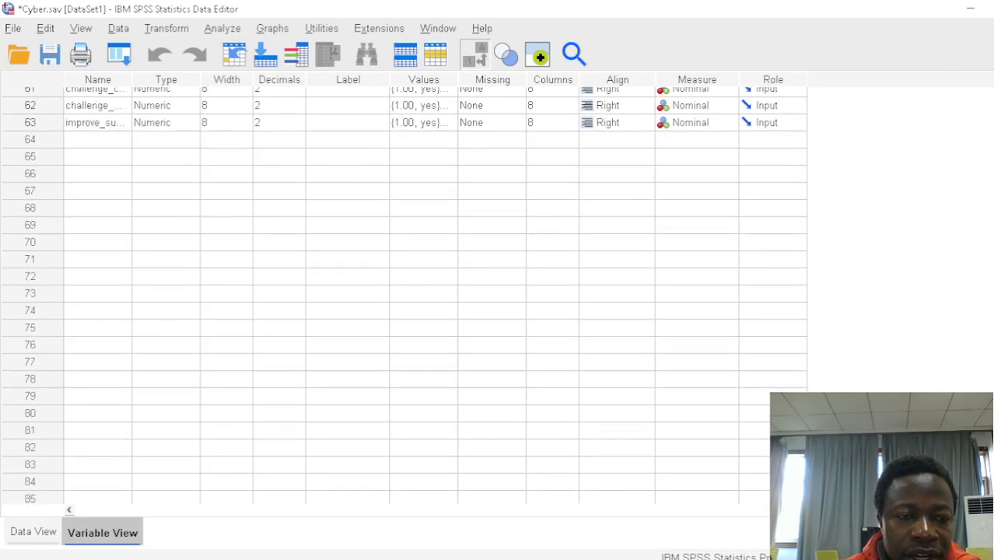
pyautogui.click(96, 140)
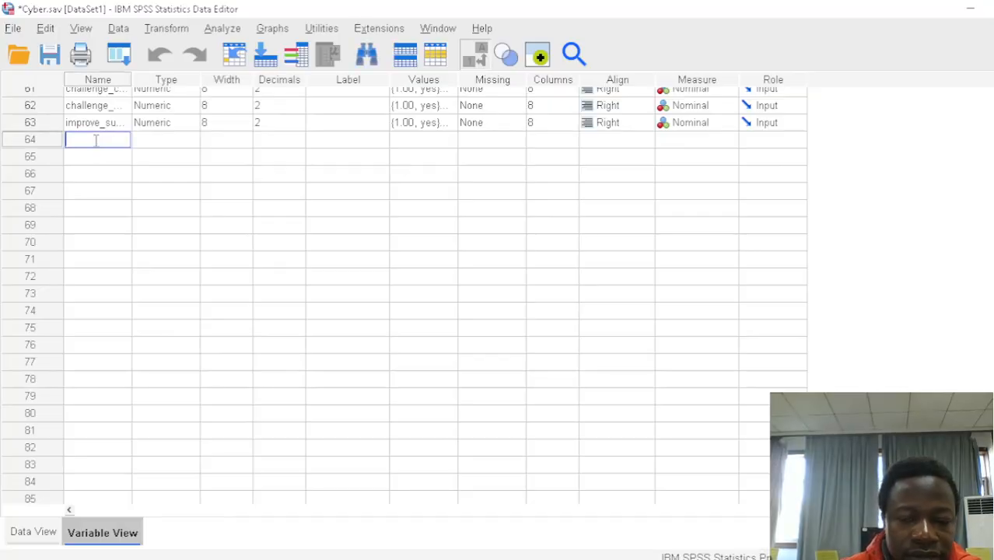
pyautogui.write('Weights')
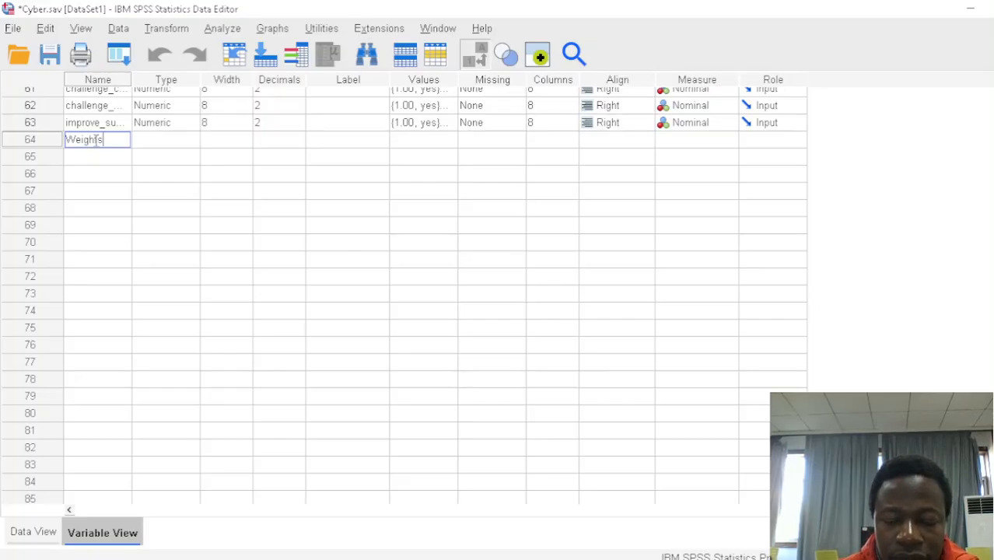
pyautogui.press('Return')
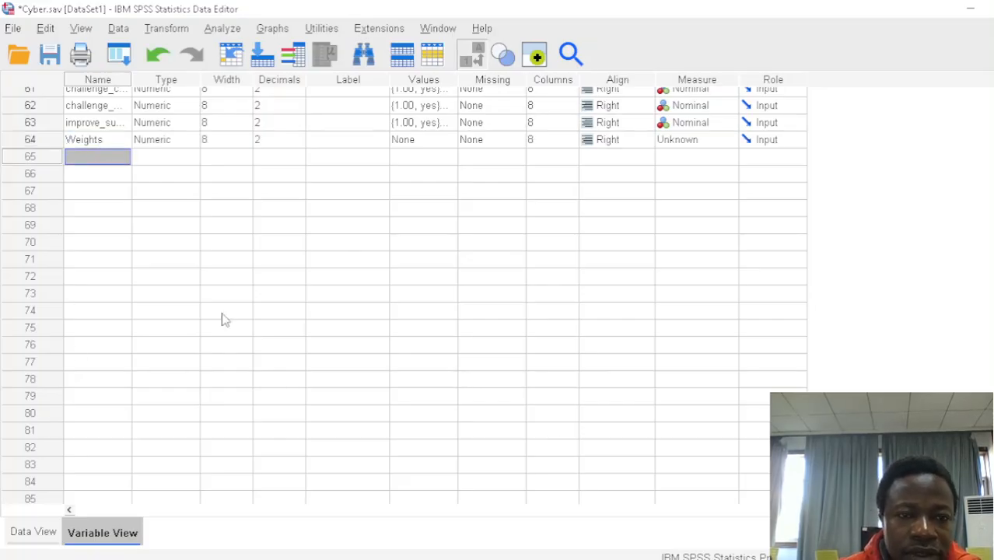
# Enter the Weights values 67, 26, 77, 98, 76, 67, 89, 15, 125 and 266 for cases 8 to 17
pyautogui.click(23, 533)
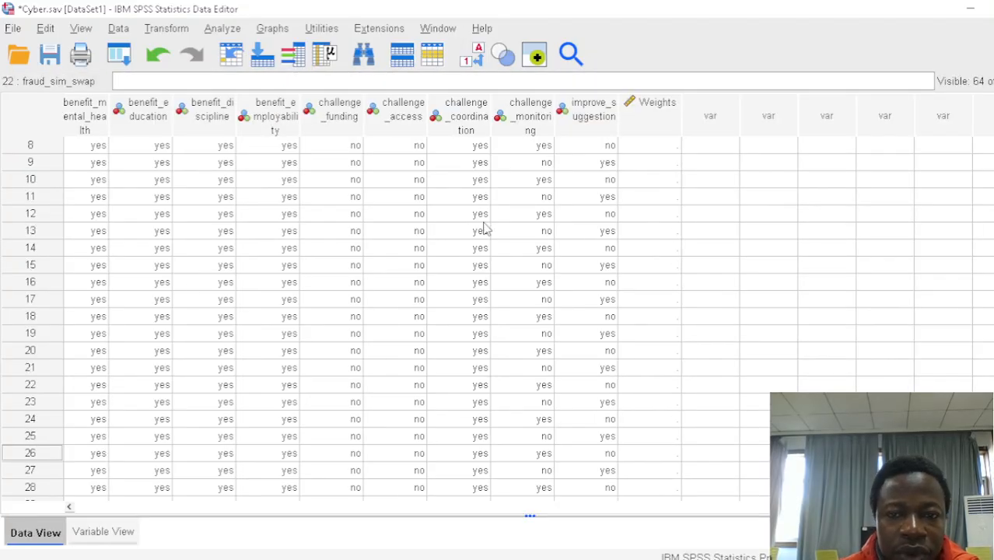
pyautogui.click(659, 144)
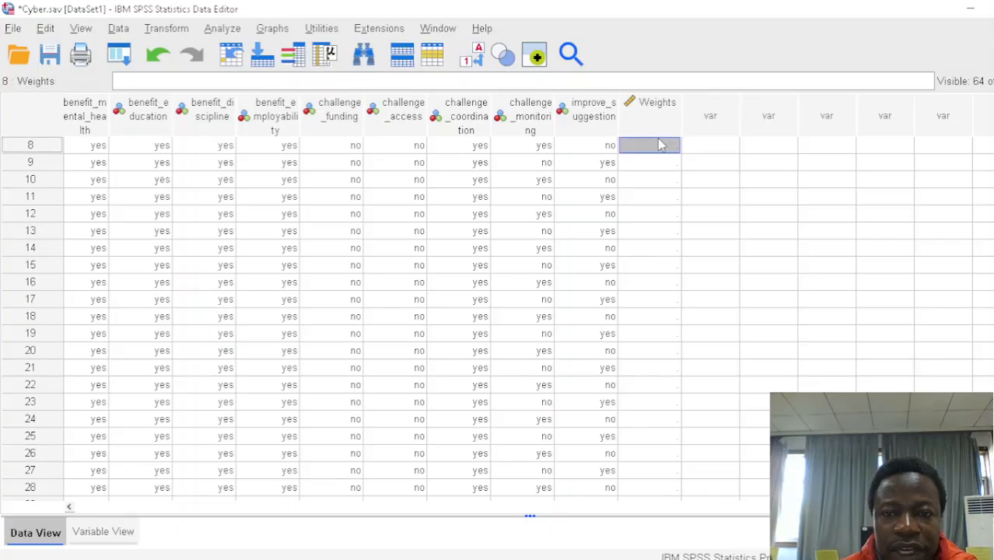
pyautogui.write('67')
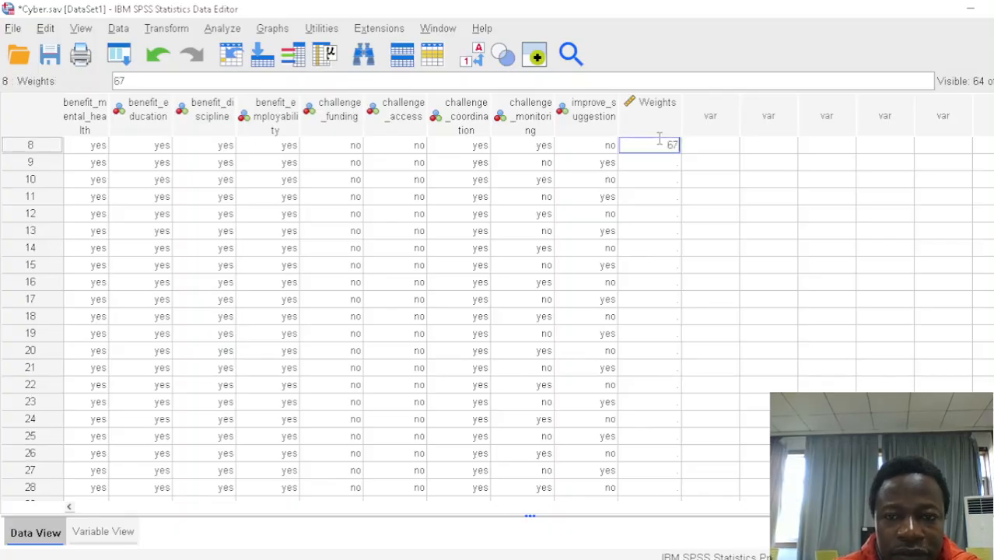
pyautogui.press('Return')
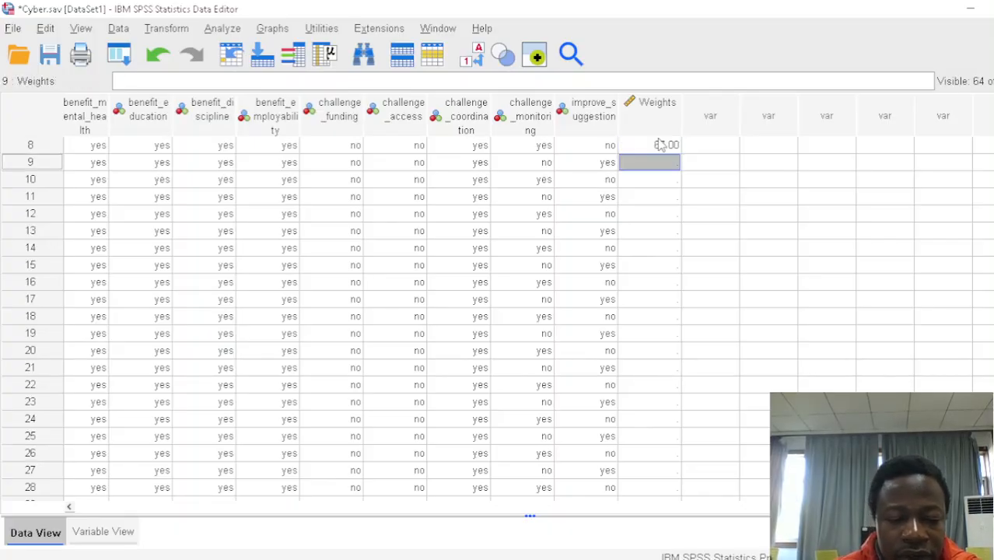
pyautogui.write('26')
pyautogui.press('Return')
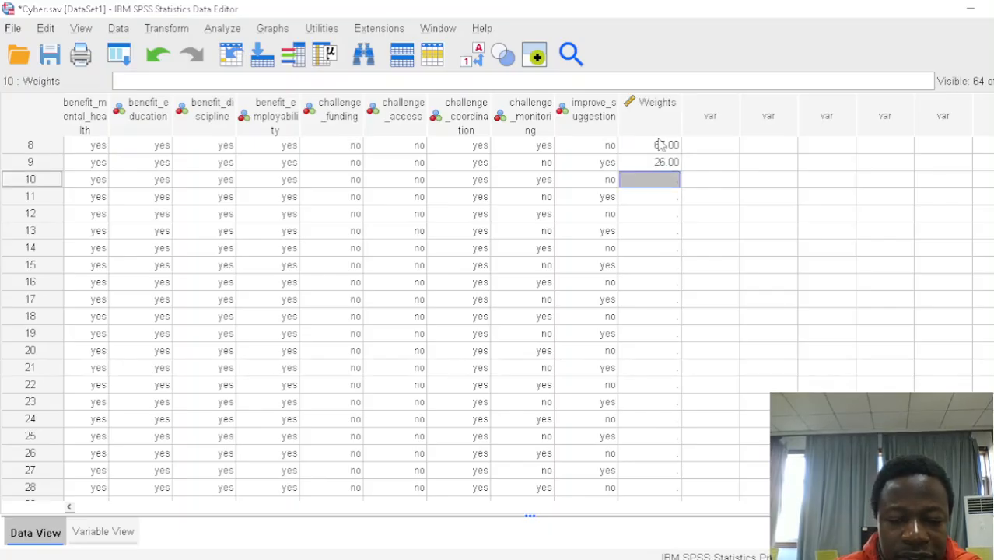
pyautogui.write('77')
pyautogui.press('Return')
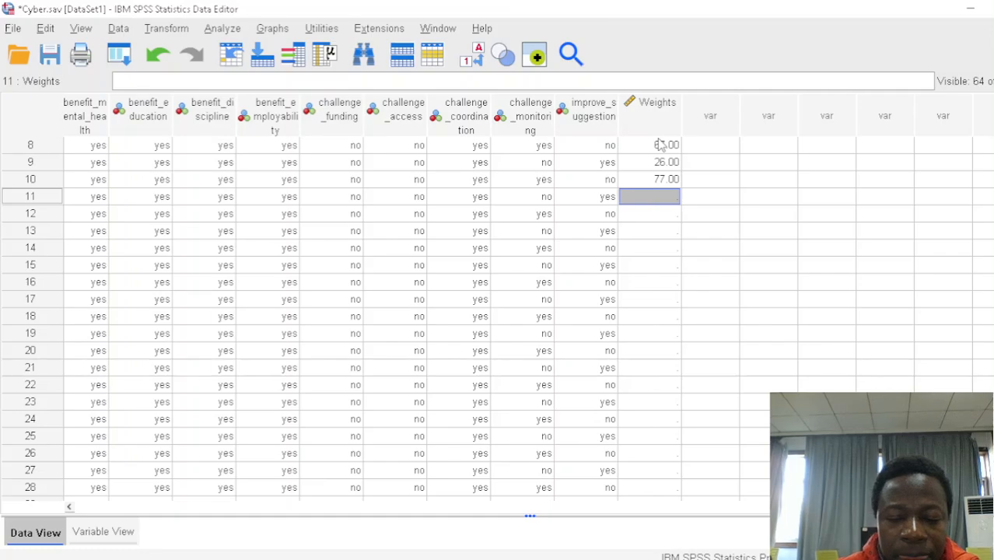
pyautogui.write('98')
pyautogui.press('Return')
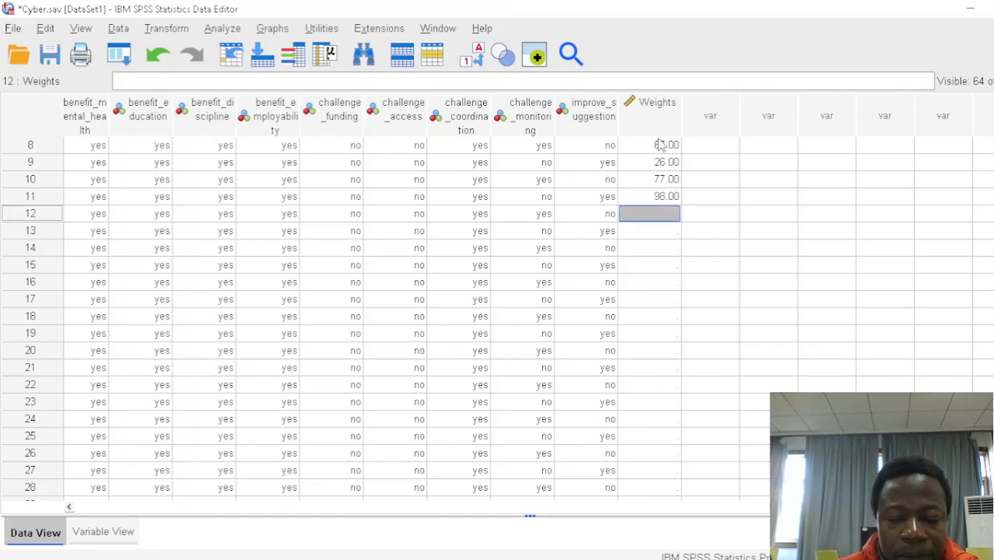
pyautogui.write('76')
pyautogui.press('Return')
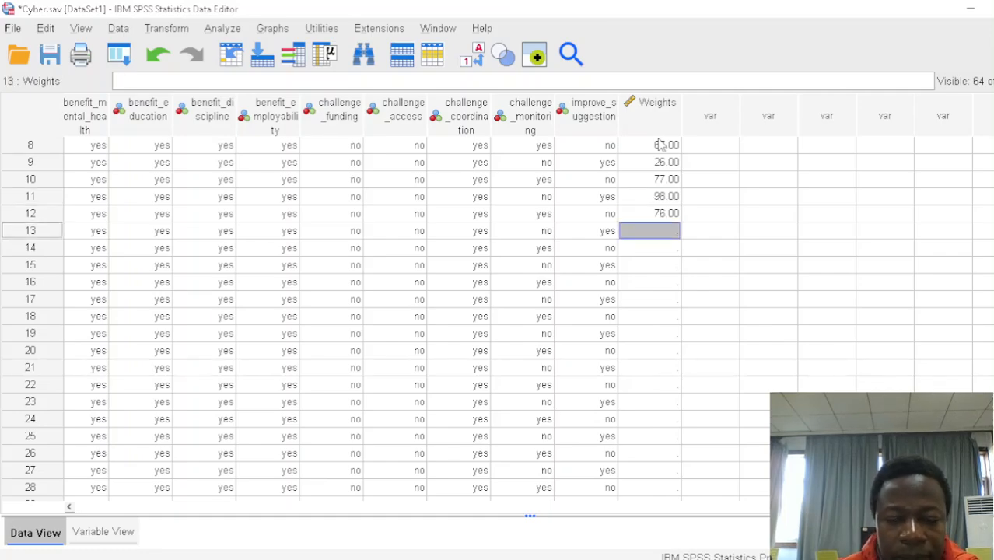
pyautogui.write('67')
pyautogui.press('Return')
pyautogui.write('89')
pyautogui.press('Return')
pyautogui.write('15')
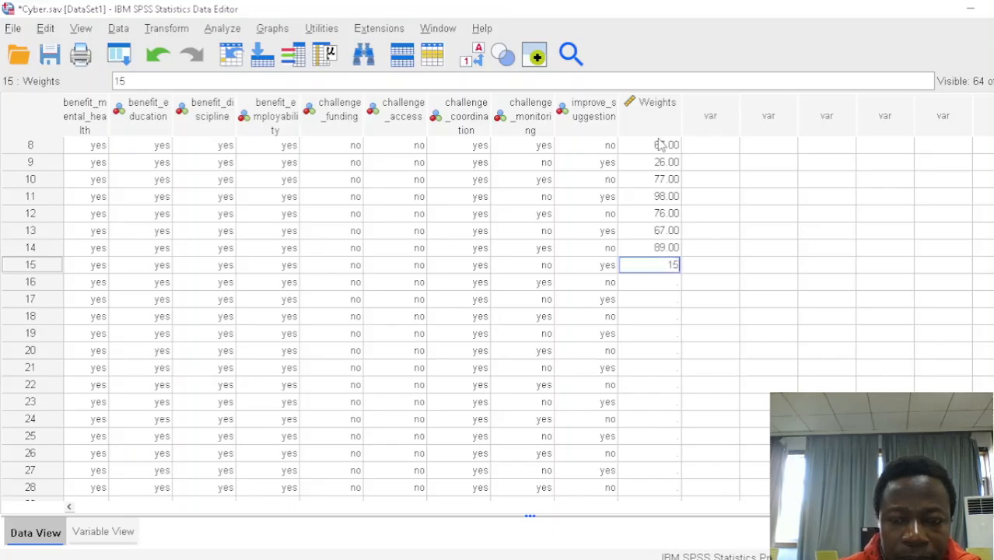
pyautogui.press('Return')
pyautogui.write('125')
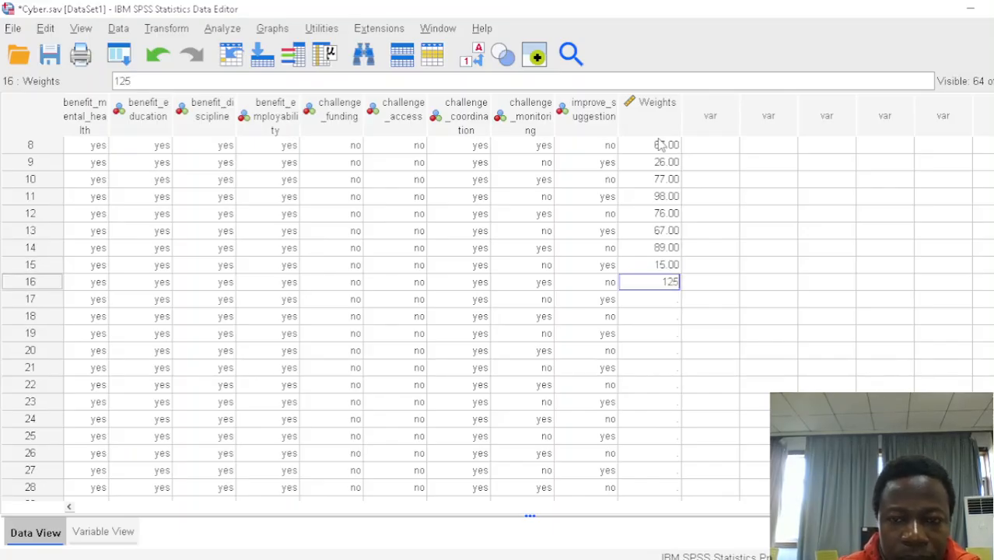
pyautogui.press('Return')
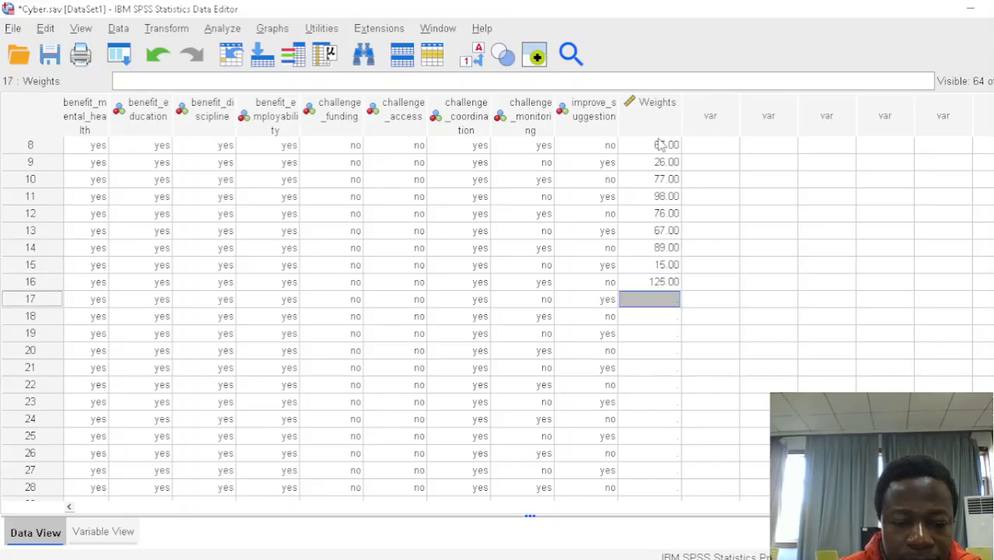
pyautogui.write('266')
pyautogui.press('Return')
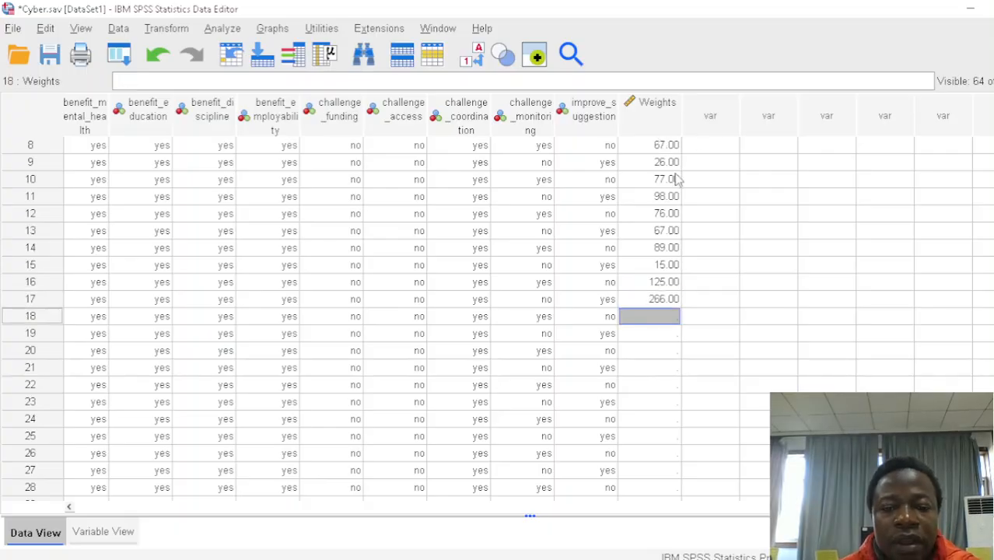
# Set up a recode of Weights into a different output variable named WEight_group
pyautogui.click(179, 35)
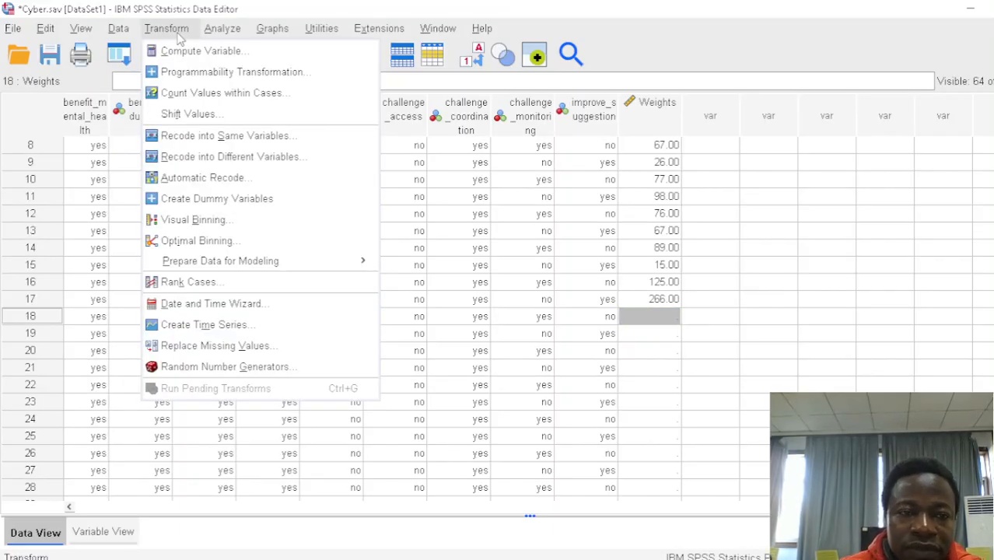
pyautogui.click(217, 158)
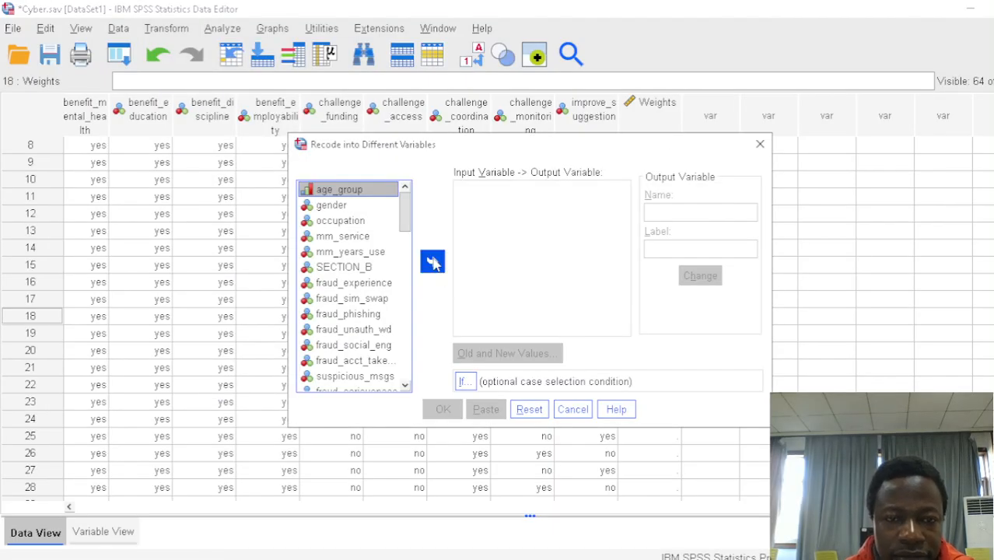
pyautogui.moveTo(410, 232); pyautogui.dragTo(418, 391)
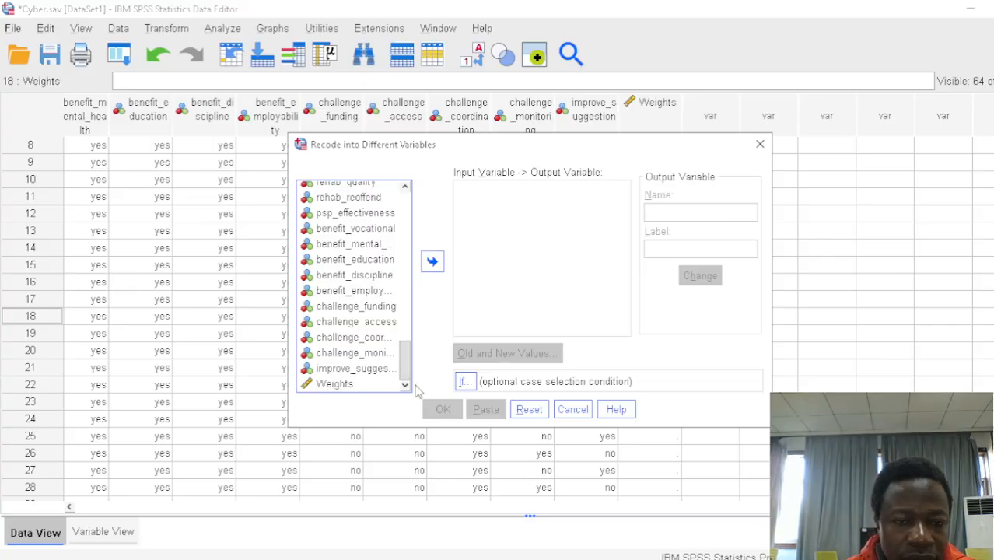
pyautogui.click(336, 384)
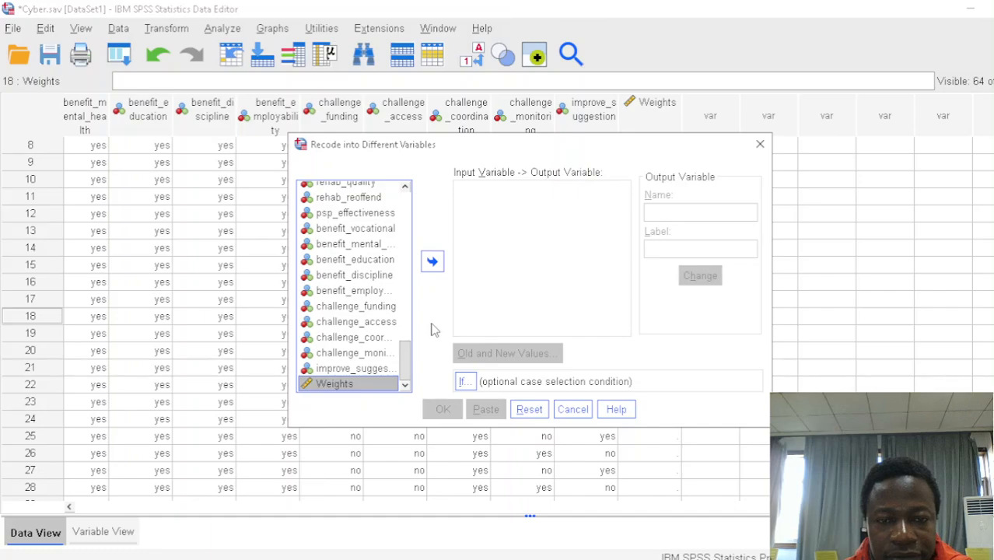
pyautogui.click(432, 263)
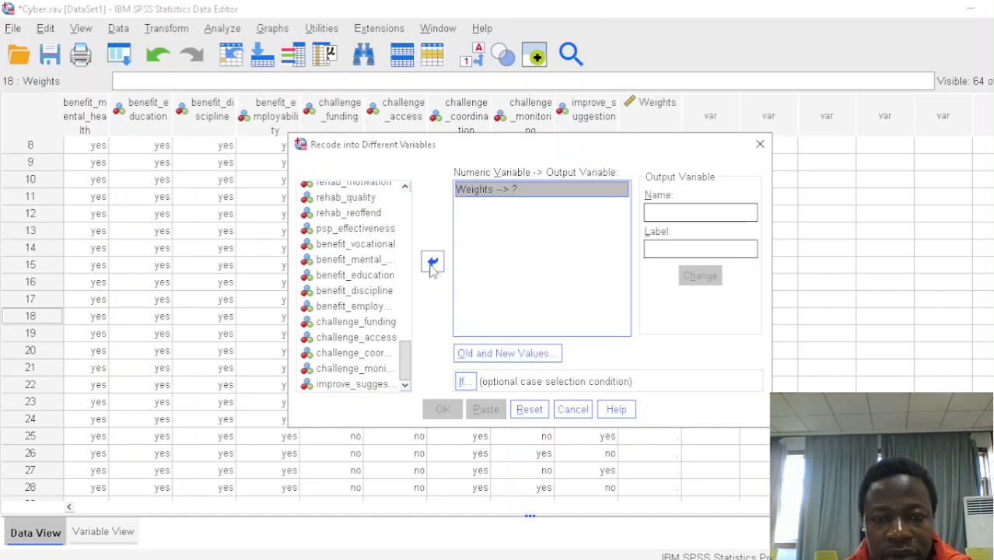
pyautogui.click(656, 214)
pyautogui.write('WEi')
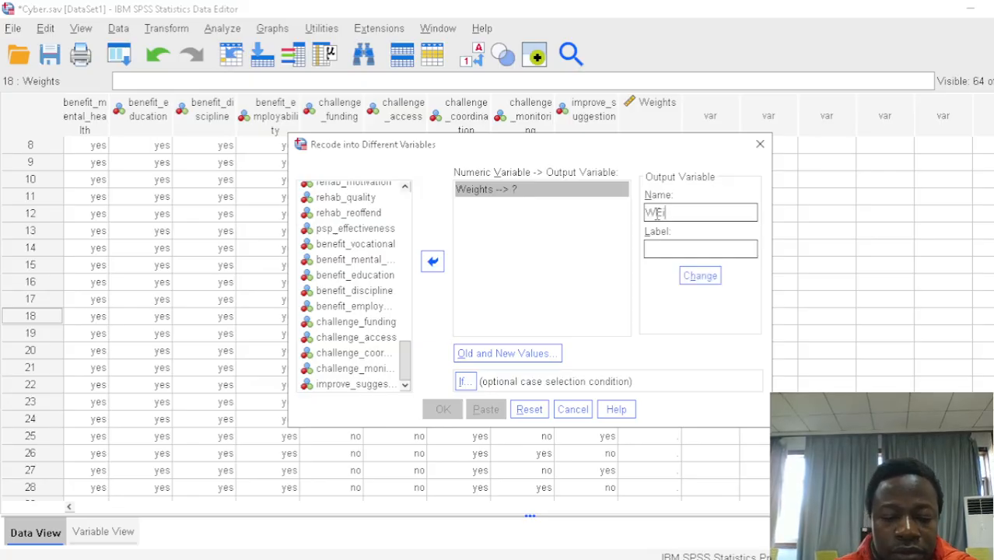
pyautogui.write('ght_grou')
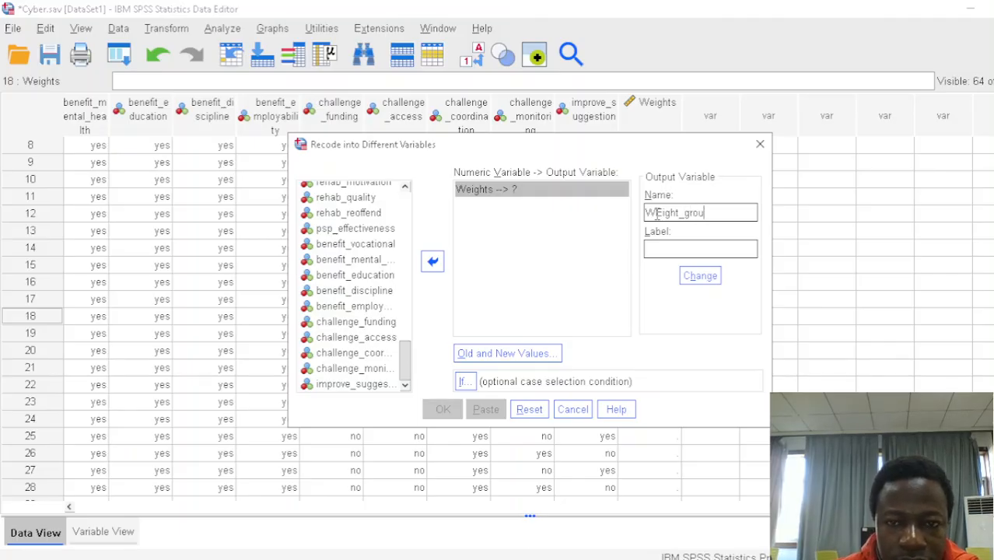
pyautogui.write('p')
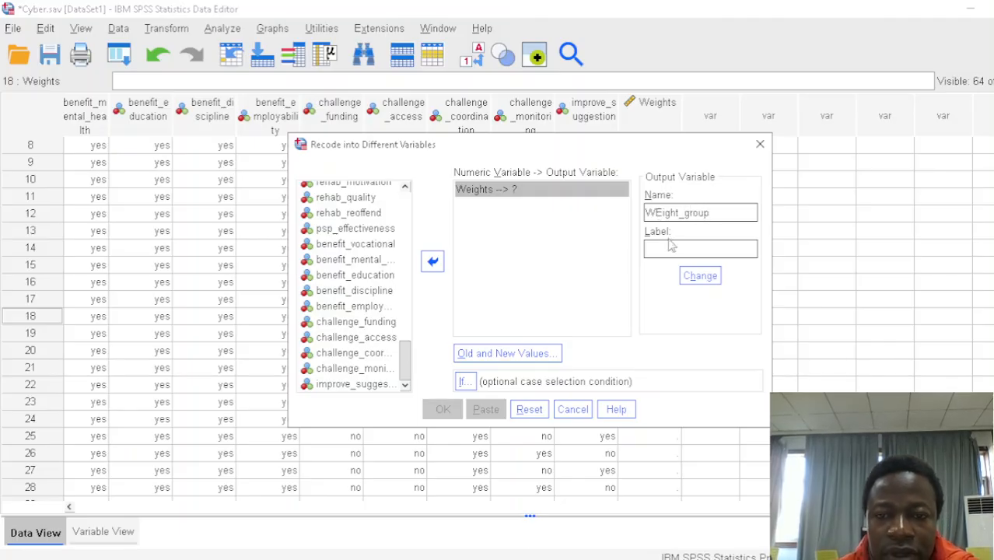
pyautogui.click(692, 277)
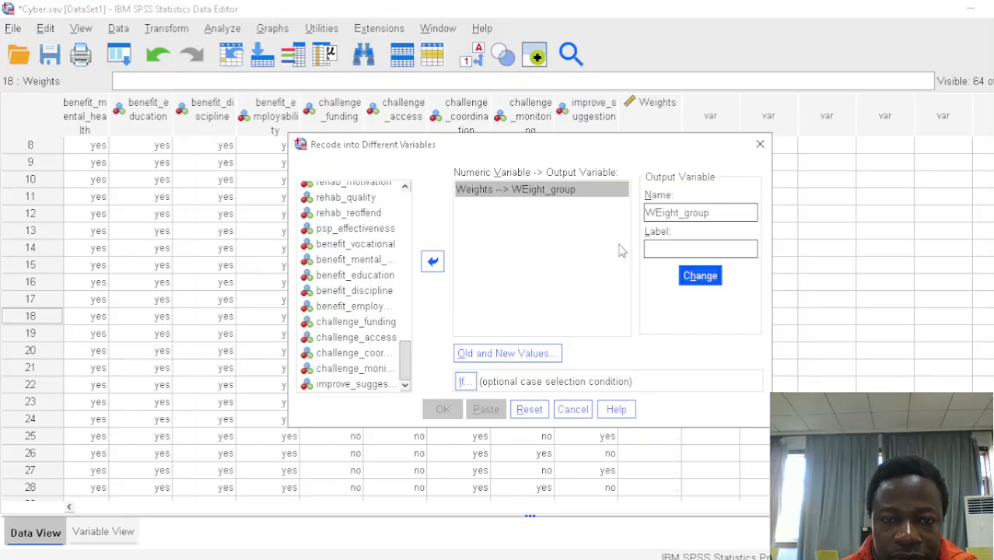
# Add a recode rule that maps old values in the range 0 through 50 to new value 1
pyautogui.click(506, 356)
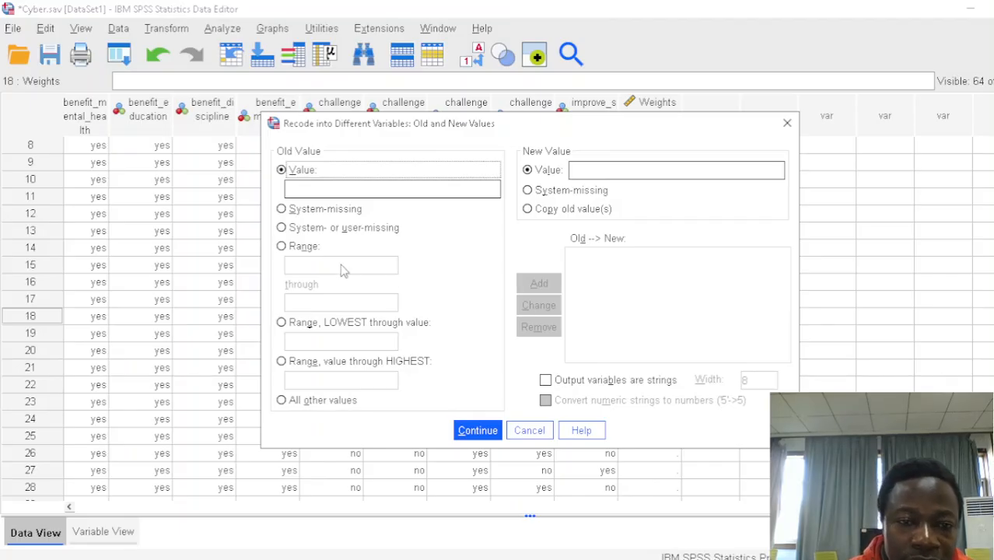
pyautogui.click(282, 248)
pyautogui.click(305, 261)
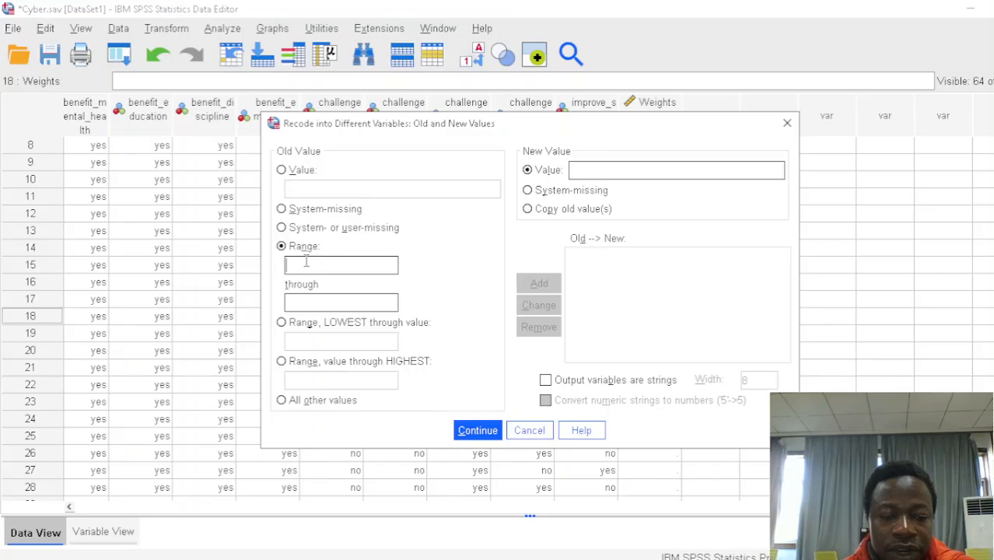
pyautogui.write('0')
pyautogui.click(309, 303)
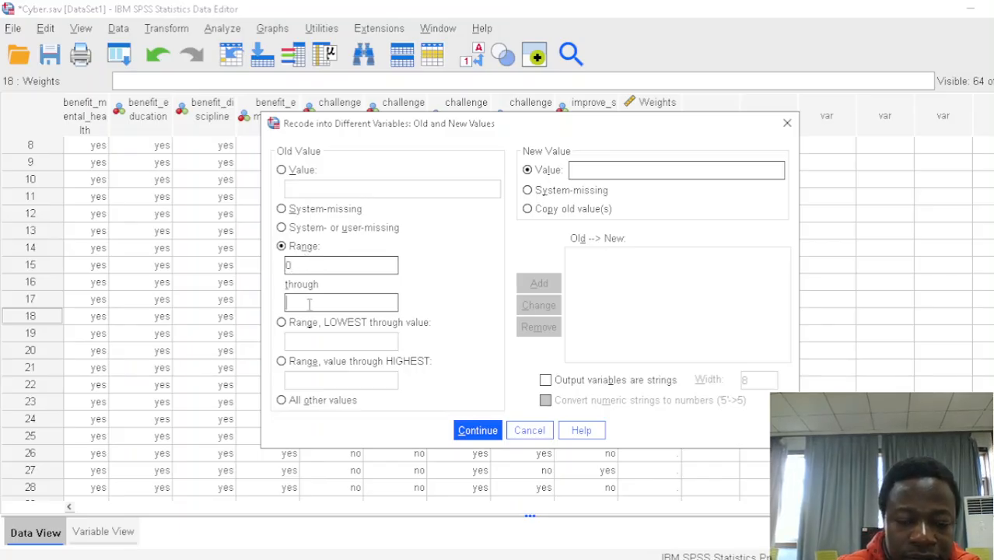
pyautogui.write('50')
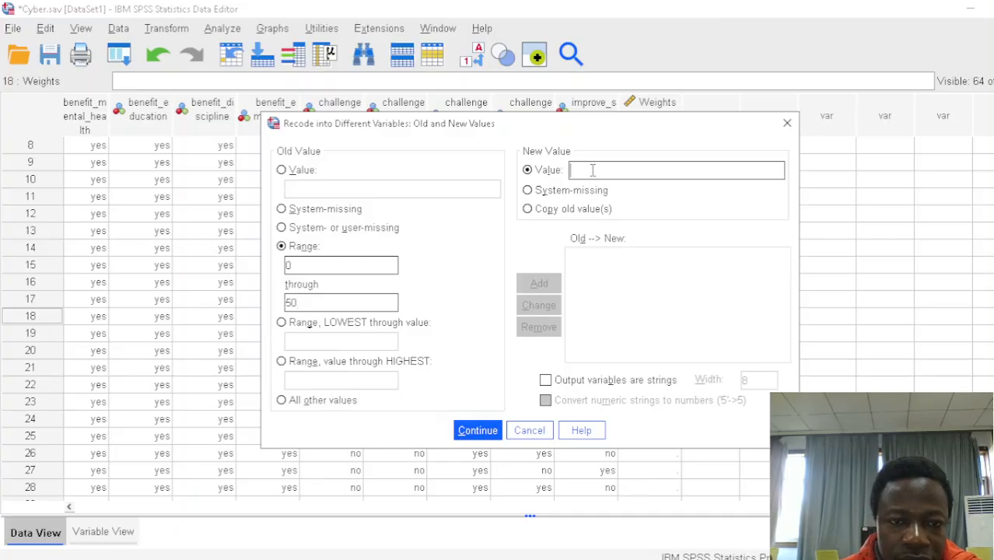
pyautogui.write('1')
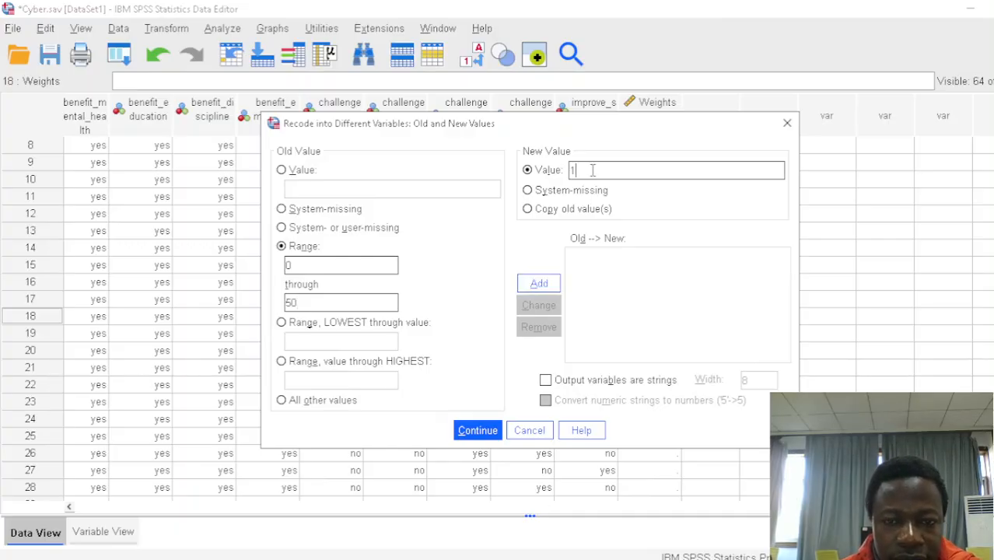
pyautogui.click(540, 285)
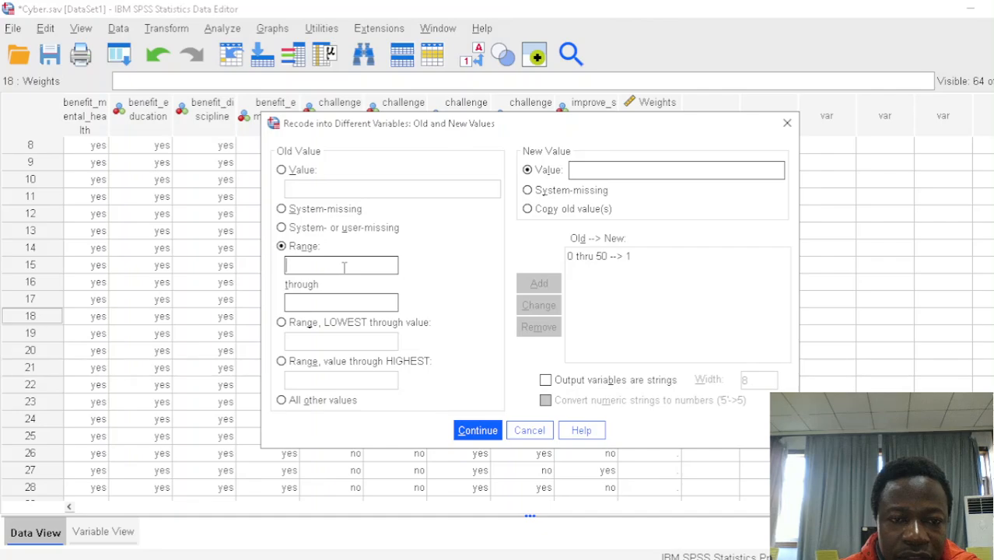
# Add a second recode rule that maps the range 51 through 200 to new value 2
pyautogui.click(326, 302)
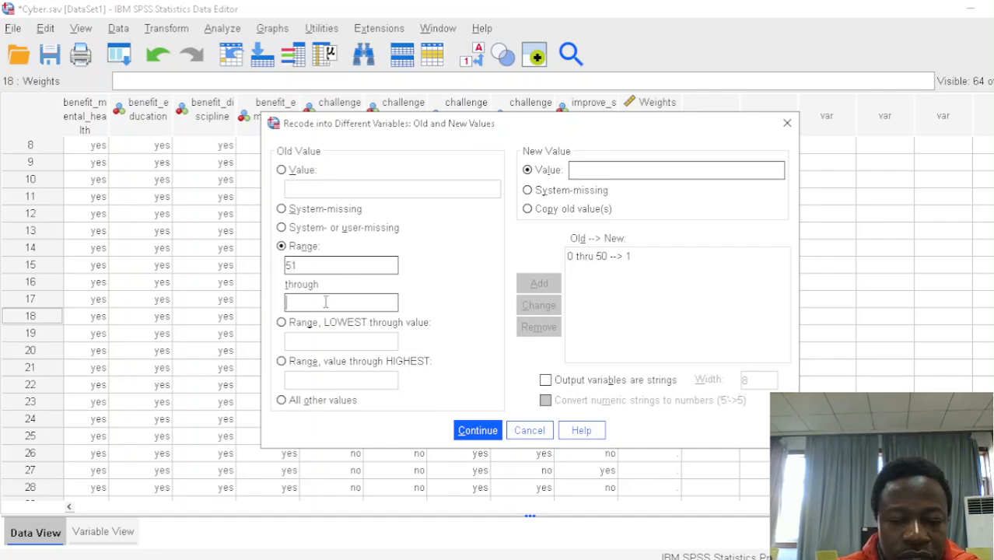
pyautogui.write('200')
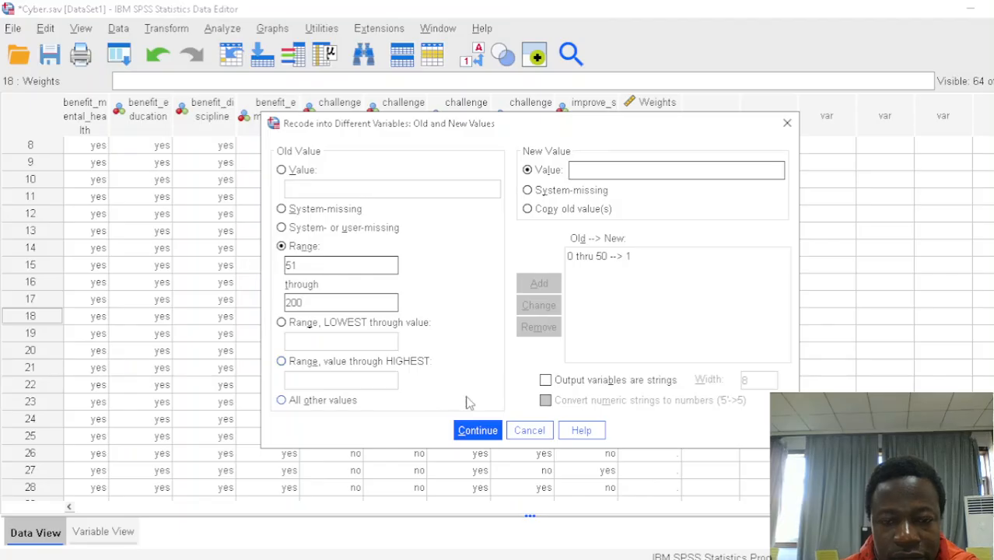
pyautogui.click(606, 172)
pyautogui.write('2')
pyautogui.click(555, 283)
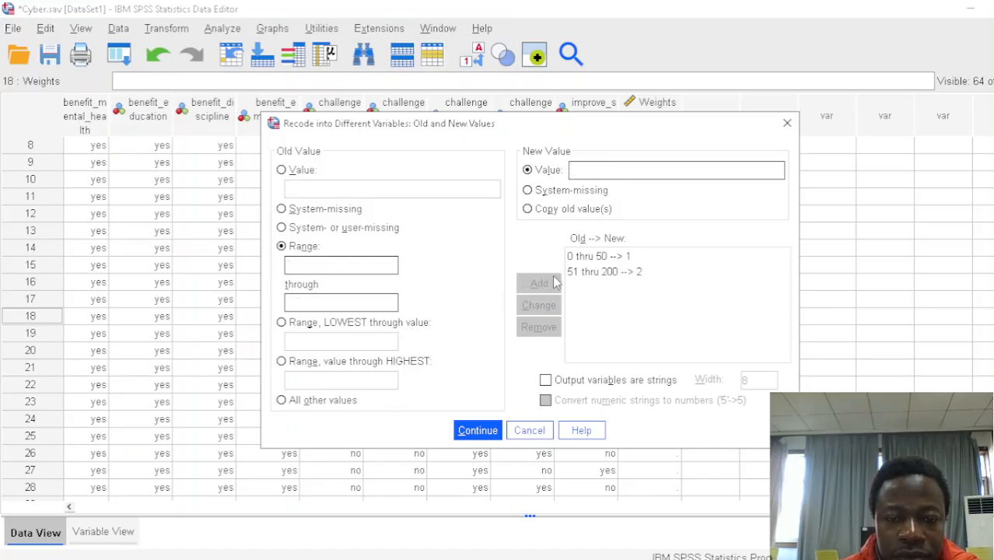
# Run the recode of Weights into WEight_group and close the output document without saving it
pyautogui.click(477, 432)
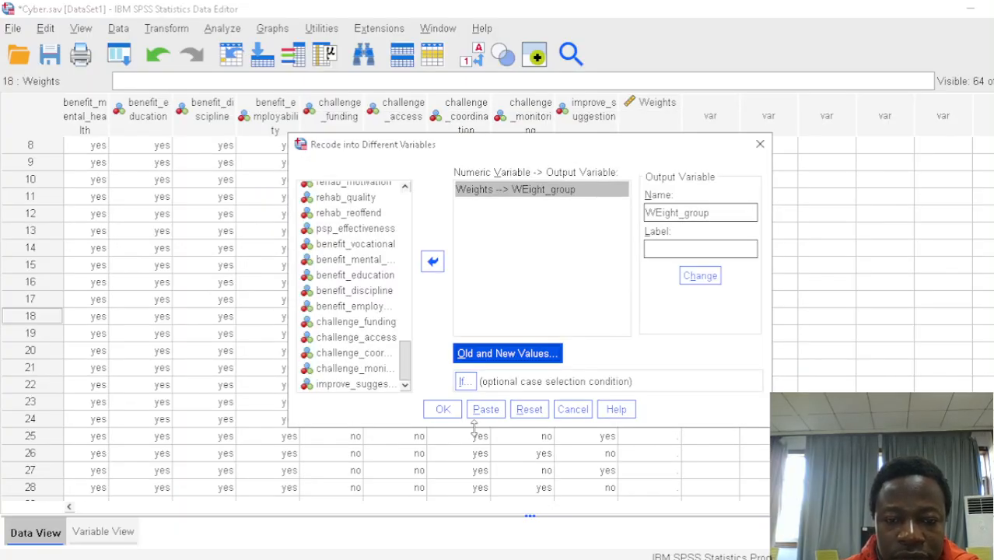
pyautogui.click(442, 409)
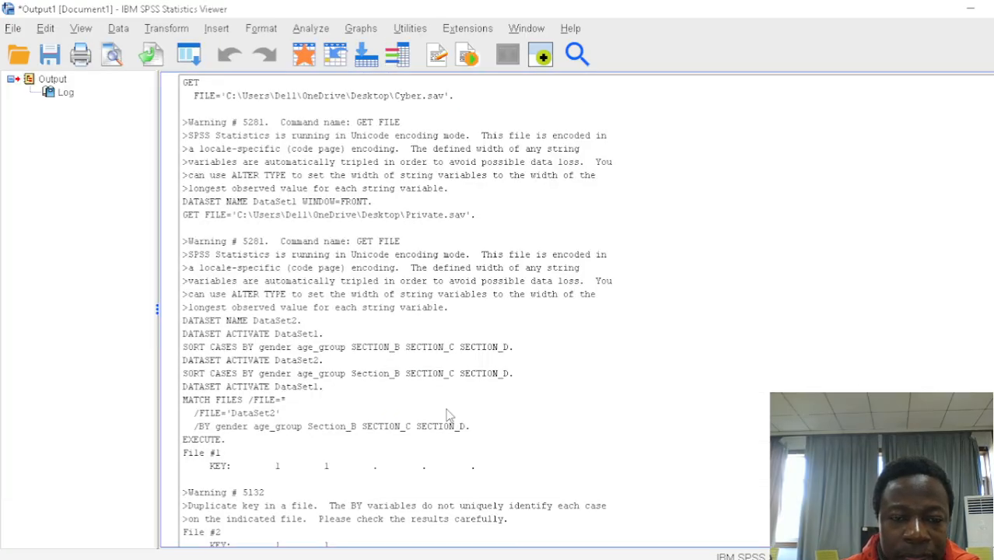
pyautogui.click(991, 8)
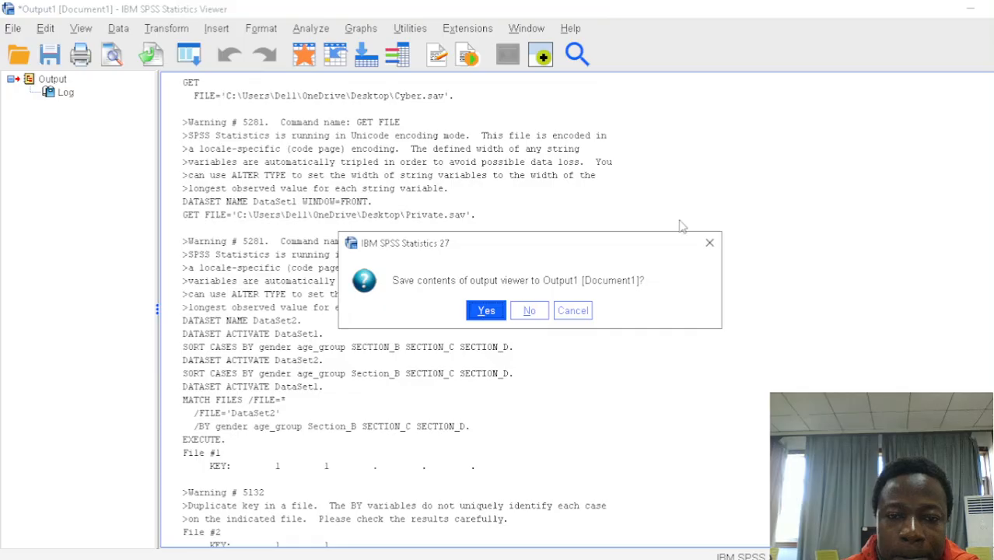
pyautogui.click(532, 314)
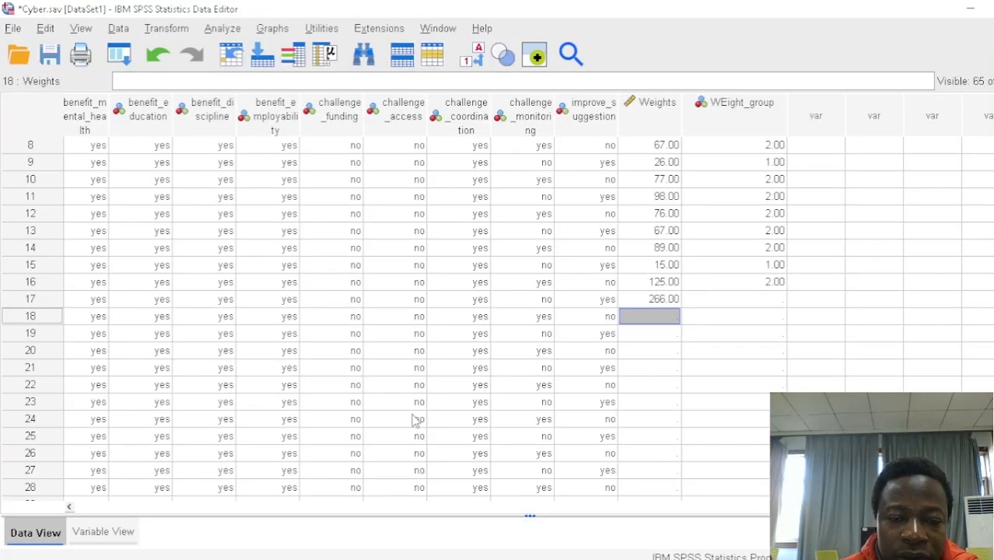
# Try to extend the second recode rule for Weights to the range 51 through 300
pyautogui.moveTo(775, 506)
pyautogui.mouseDown()
pyautogui.moveTo(762, 507)
pyautogui.moveTo(787, 507)
pyautogui.mouseUp()
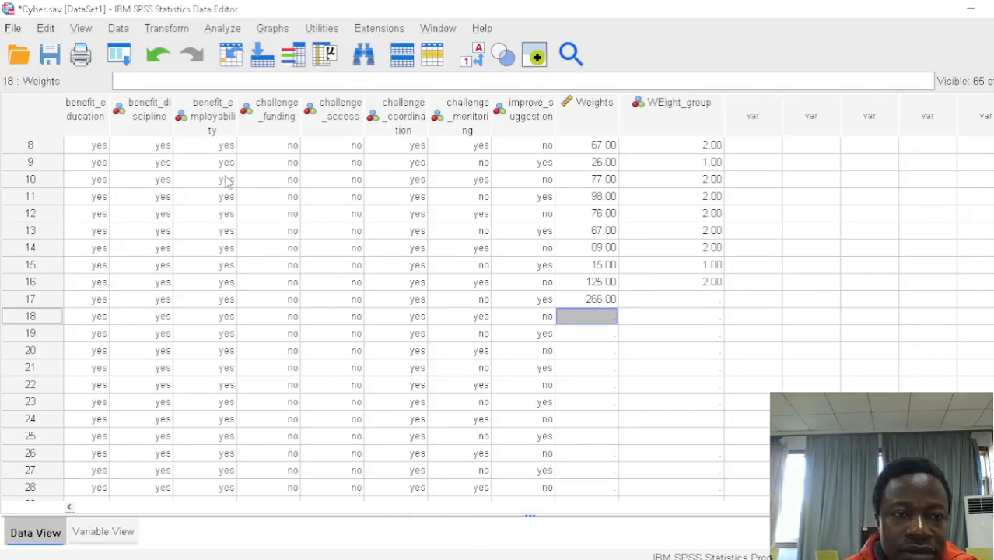
pyautogui.click(176, 30)
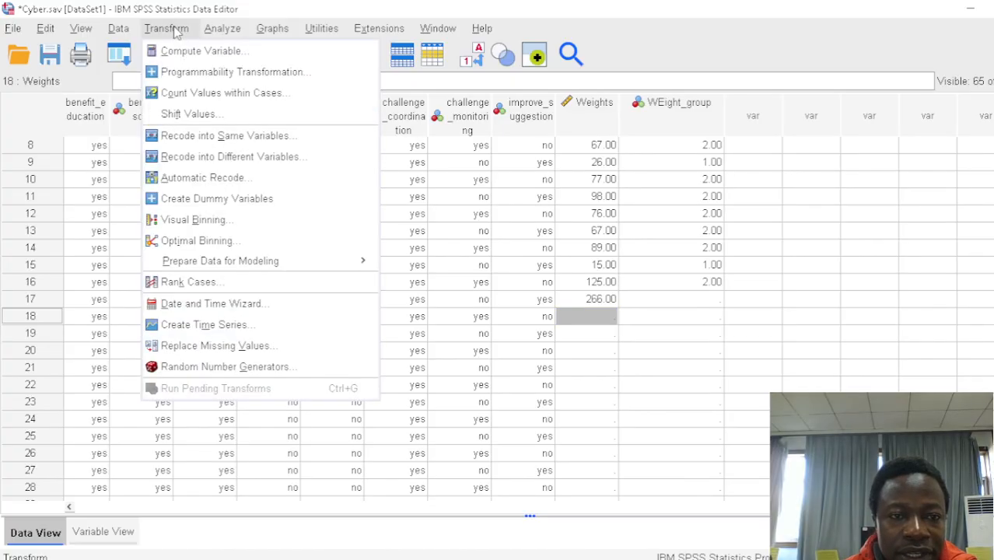
pyautogui.click(226, 162)
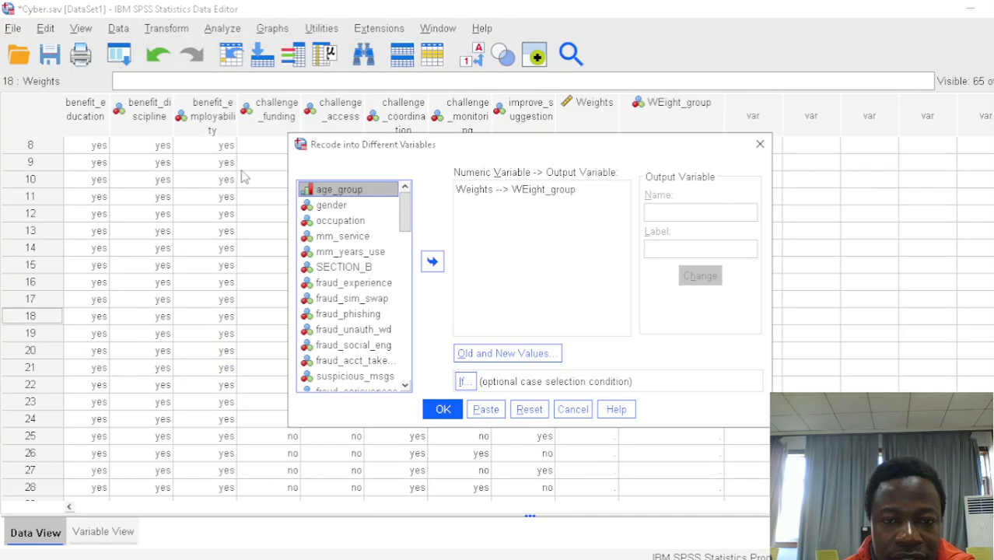
pyautogui.click(520, 354)
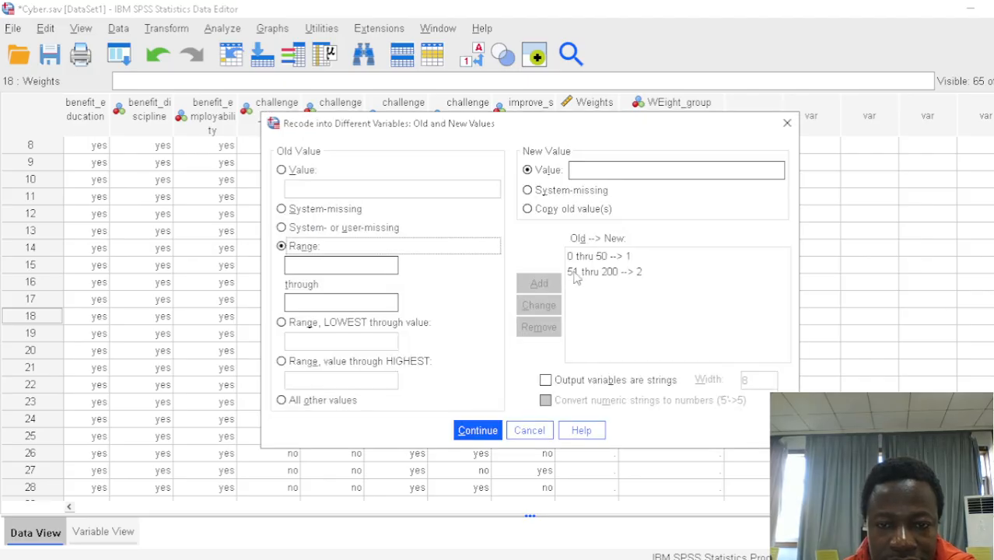
pyautogui.click(592, 272)
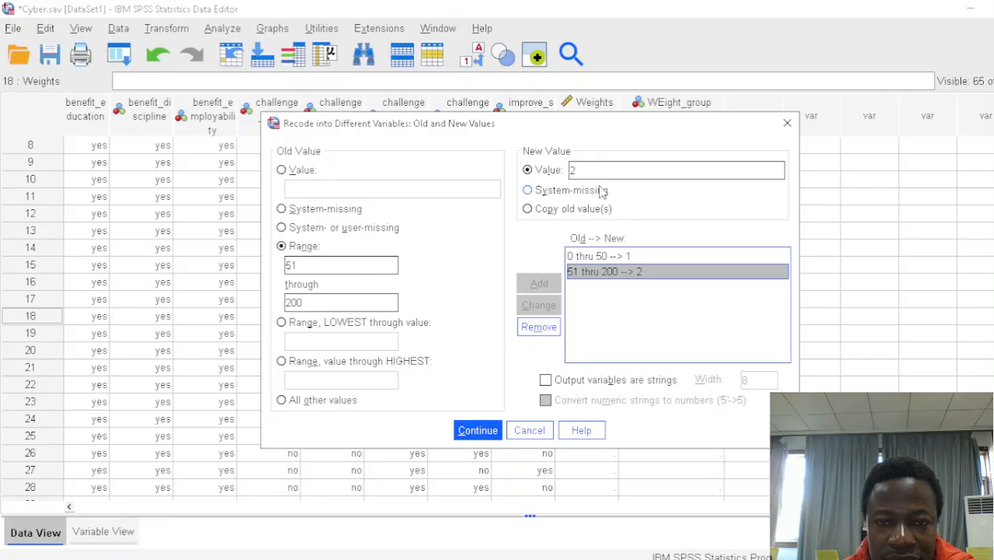
pyautogui.doubleClick(290, 303)
pyautogui.press('BackSpace')
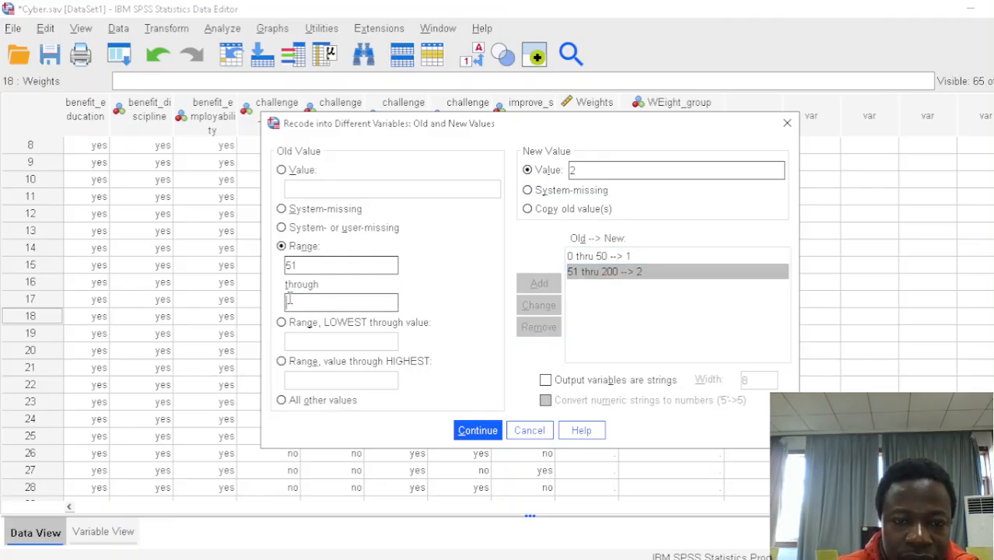
pyautogui.write('800')
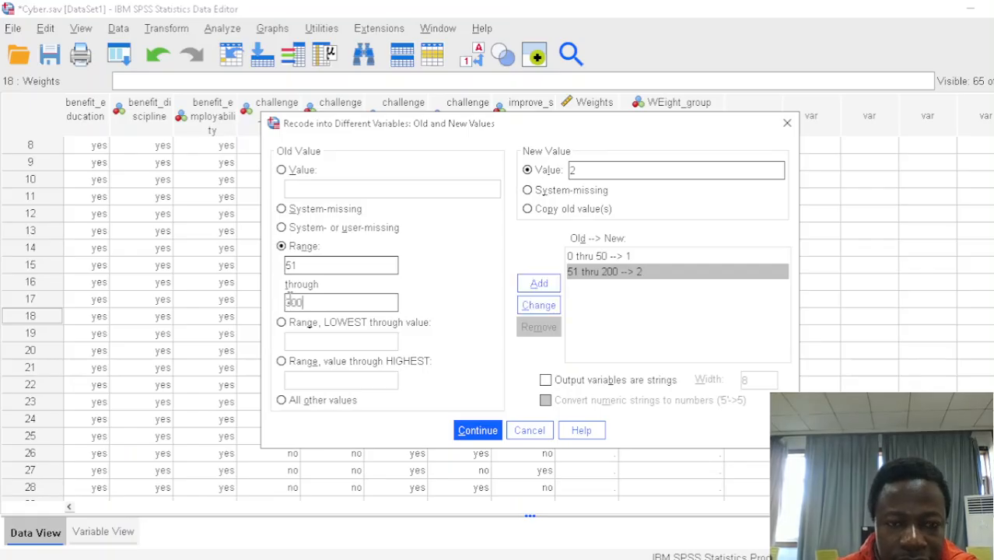
pyautogui.click(470, 431)
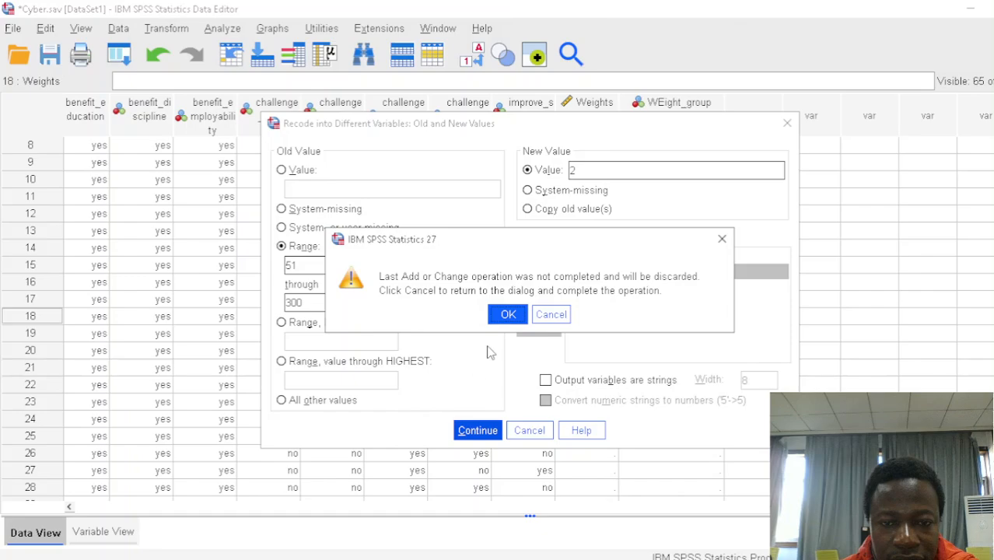
pyautogui.click(507, 314)
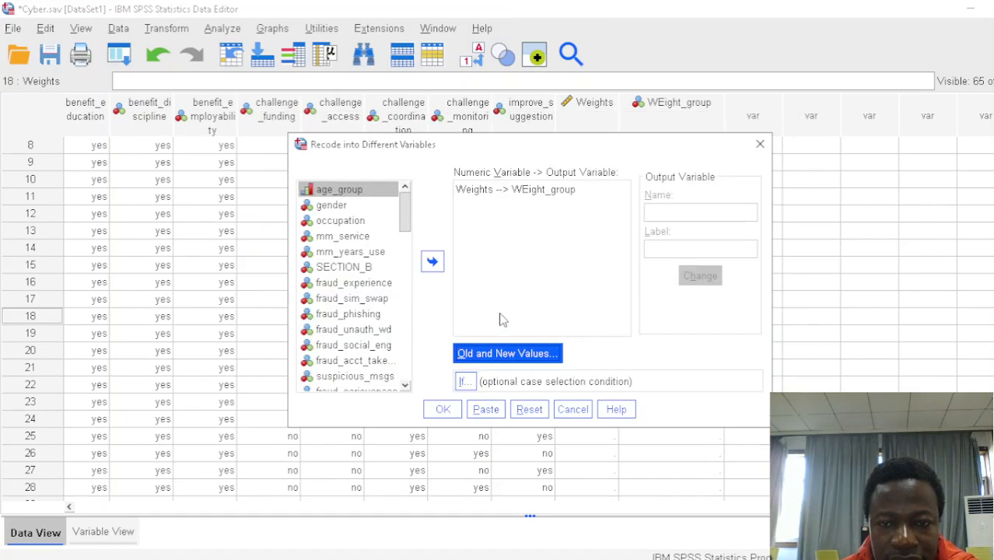
# Rerun the Weights recode and discard the new output document
pyautogui.click(443, 409)
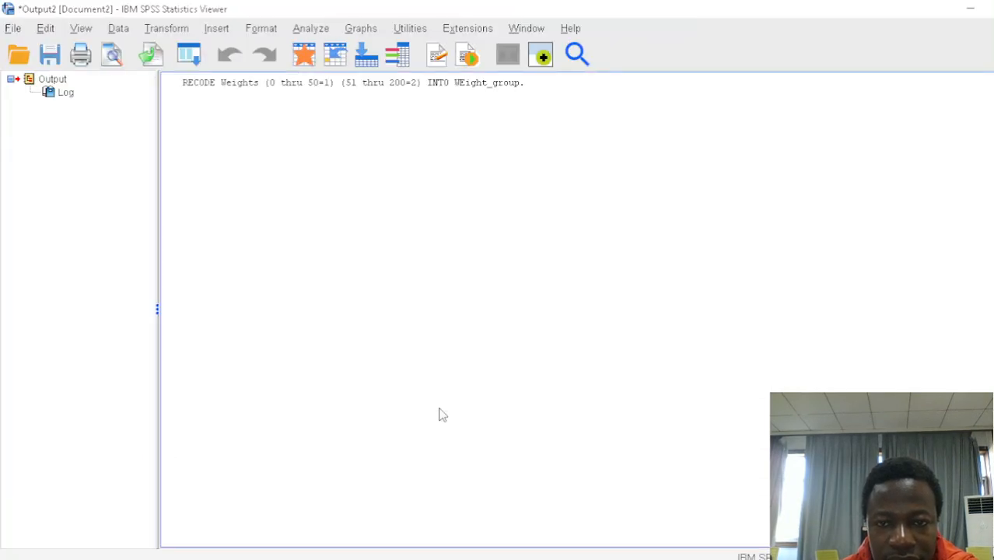
pyautogui.click(991, 7)
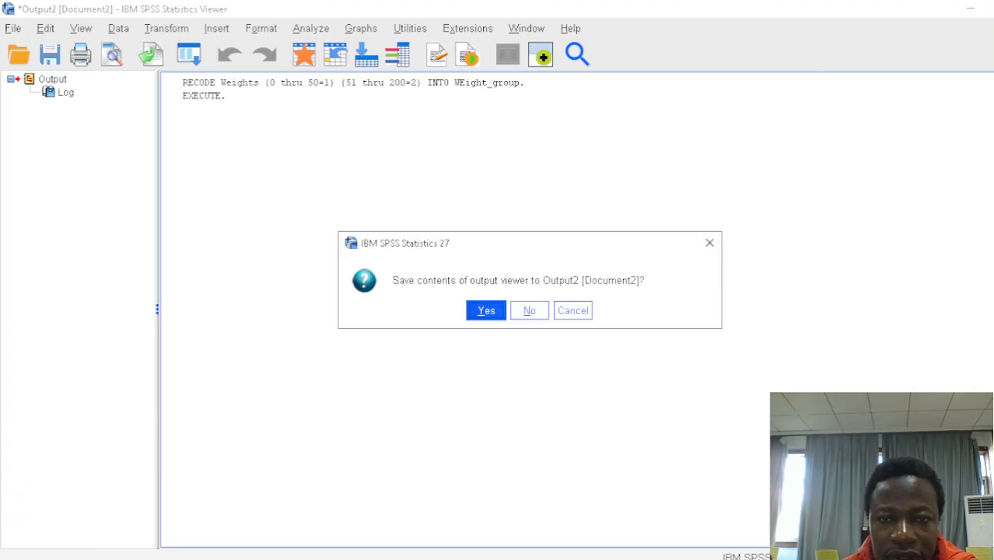
pyautogui.click(531, 312)
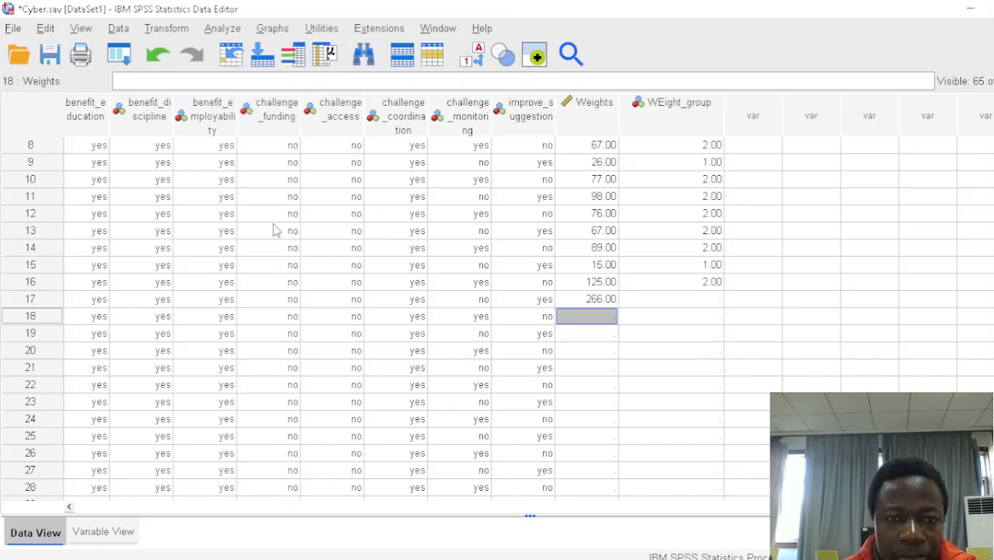
# Change the second recode rule for Weights into WEight_group so that the range 51 through 300 maps to 2
pyautogui.click(174, 31)
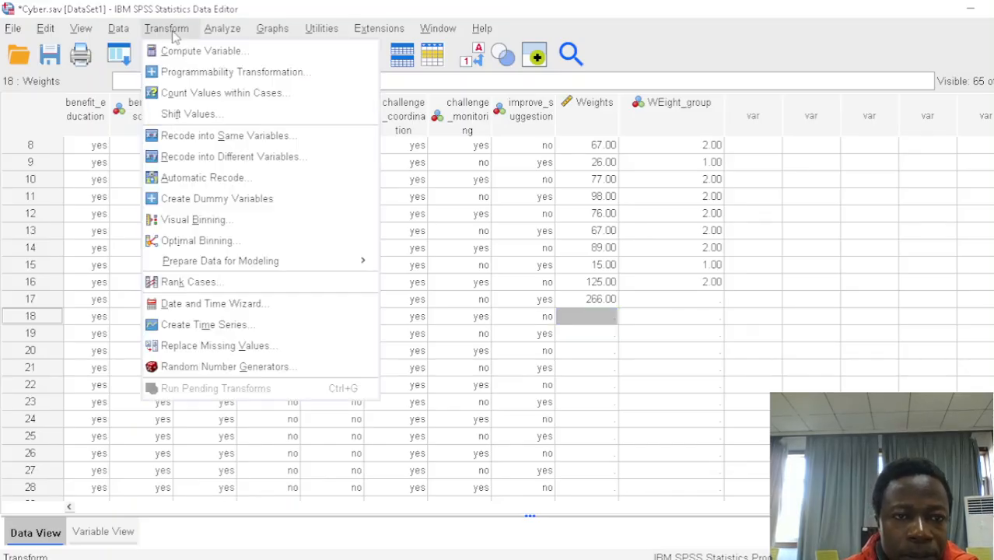
pyautogui.click(245, 159)
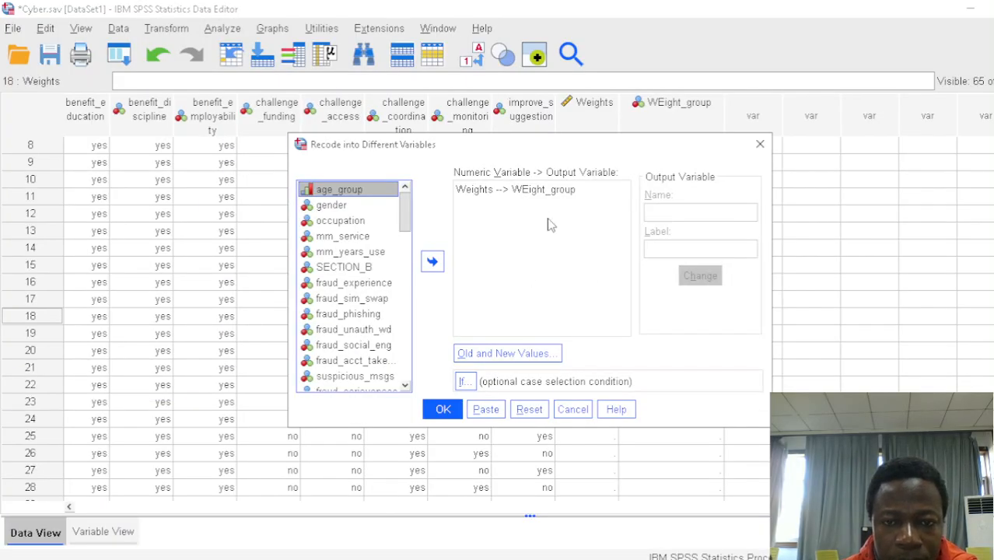
pyautogui.click(539, 194)
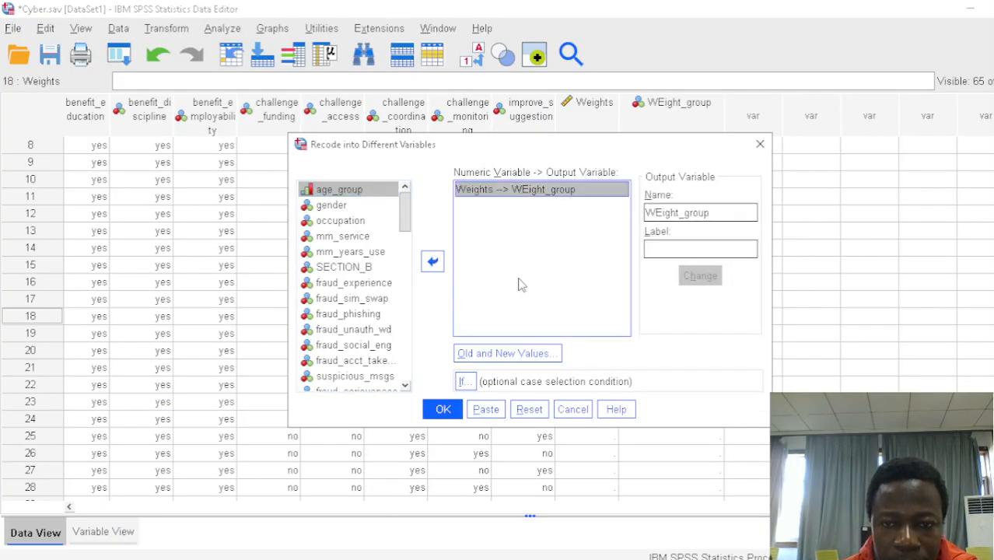
pyautogui.click(484, 356)
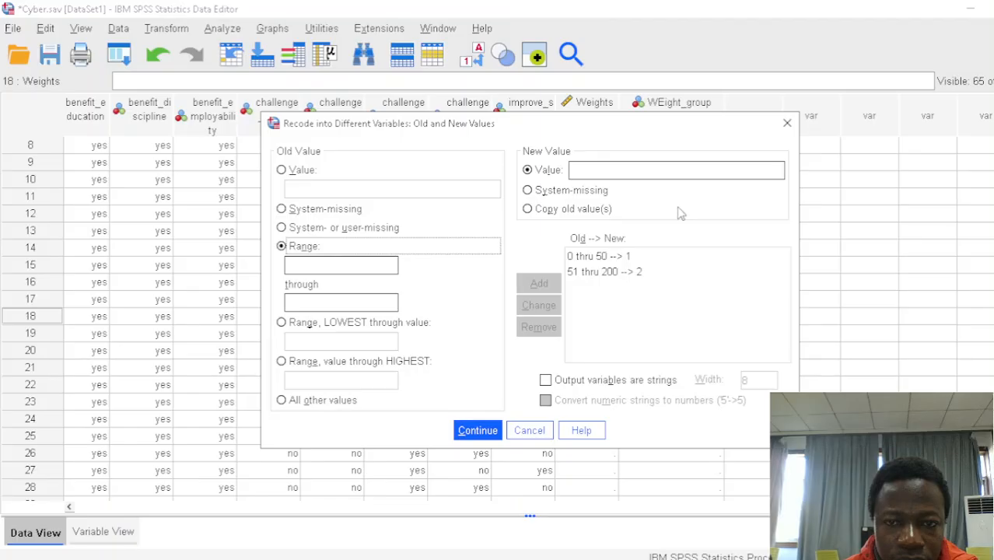
pyautogui.click(613, 277)
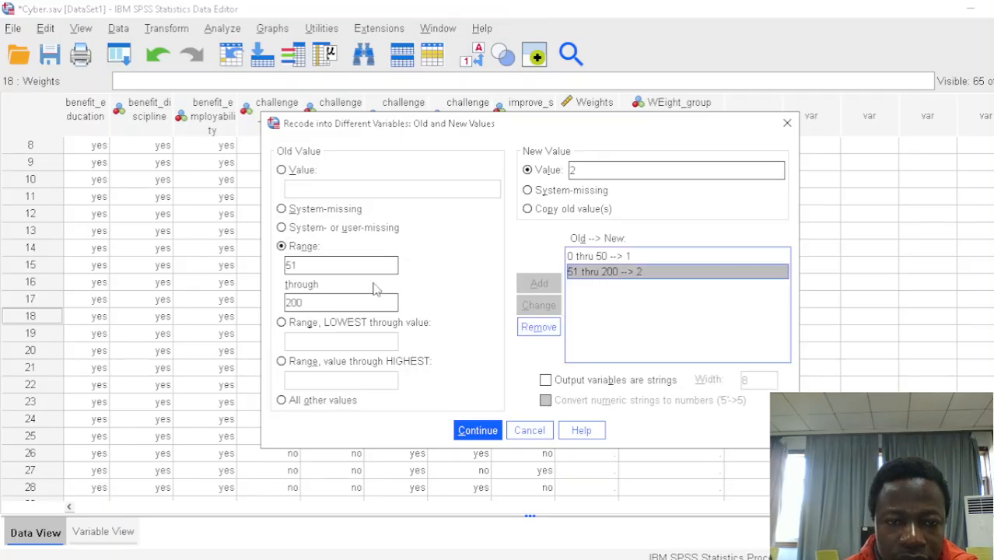
pyautogui.doubleClick(294, 303)
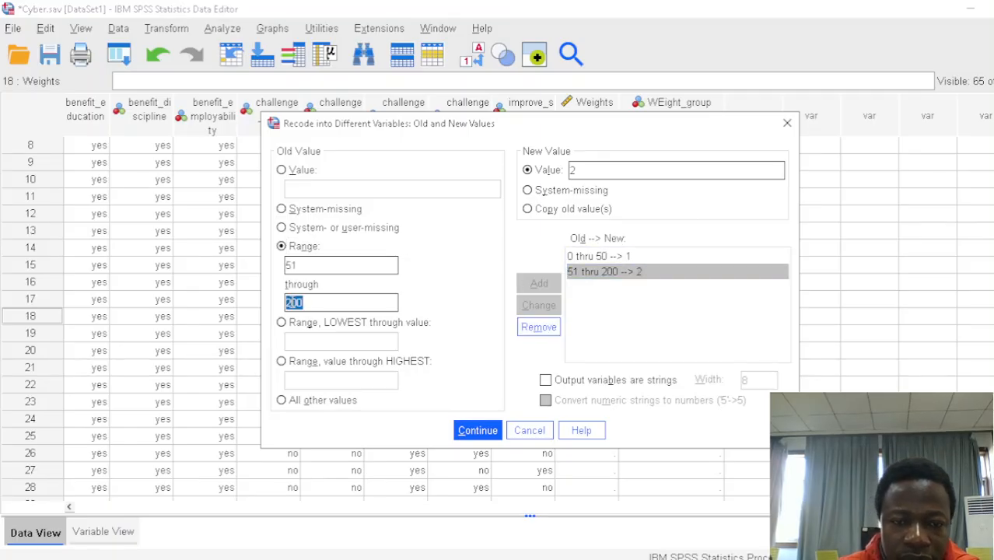
pyautogui.write('300')
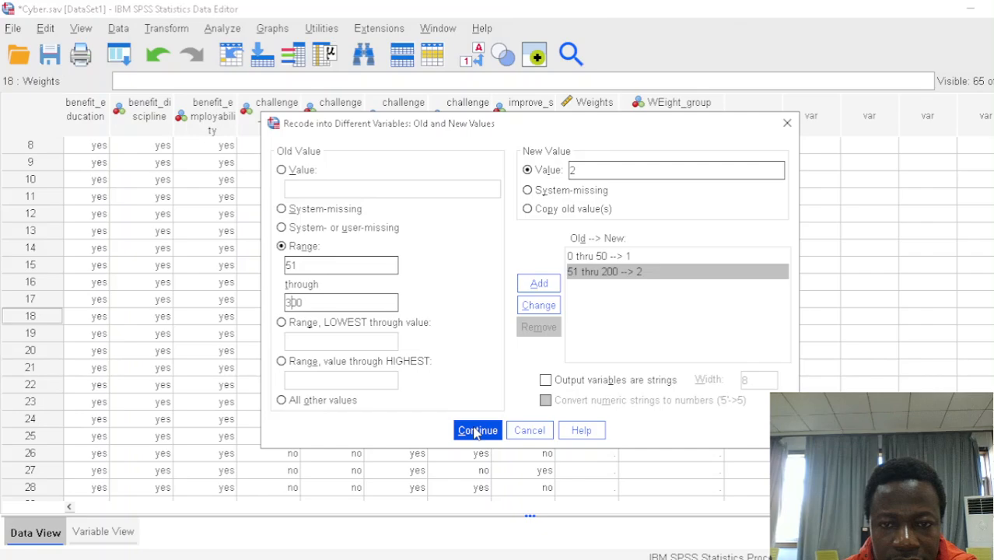
pyautogui.click(540, 305)
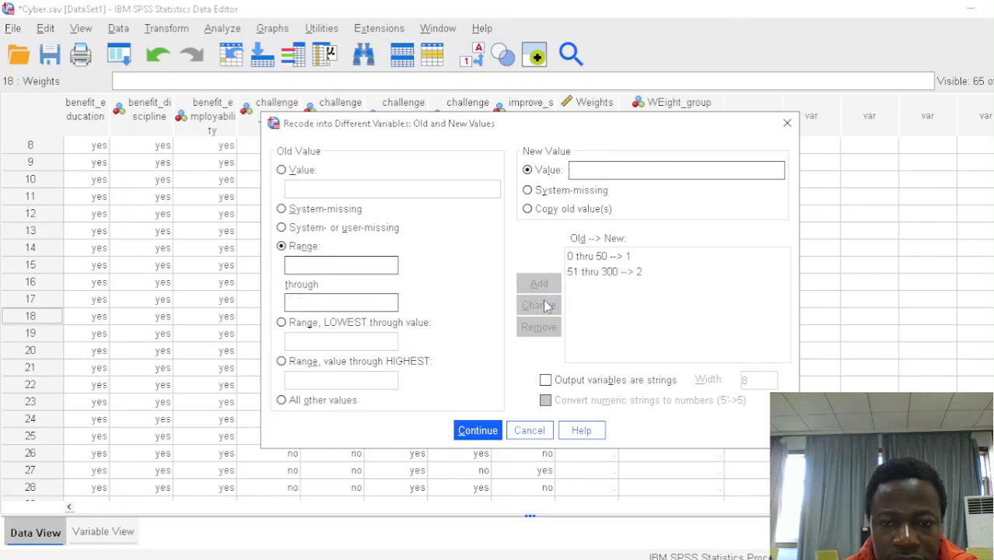
pyautogui.click(478, 432)
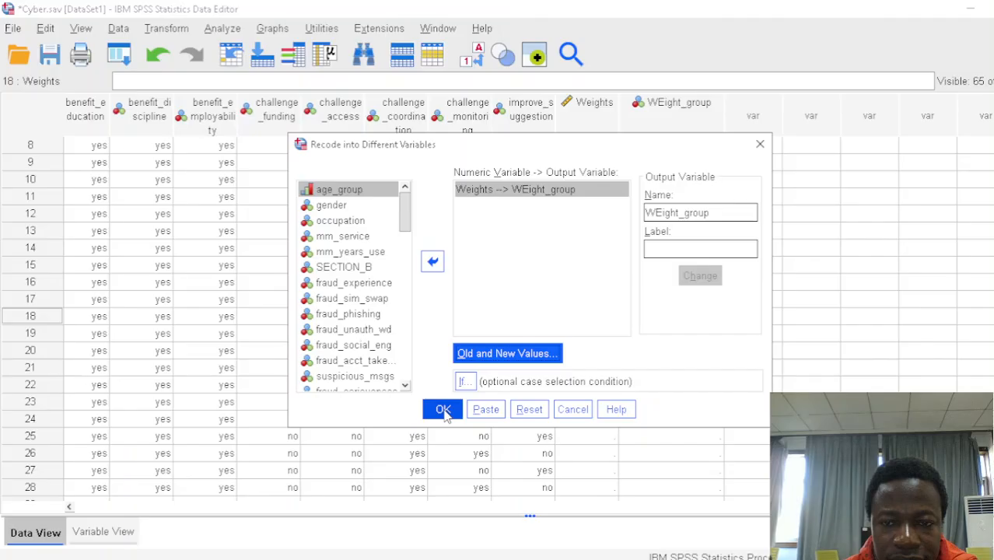
# Run the updated recode of Weights into WEight_group and close the output document without saving it
pyautogui.click(443, 409)
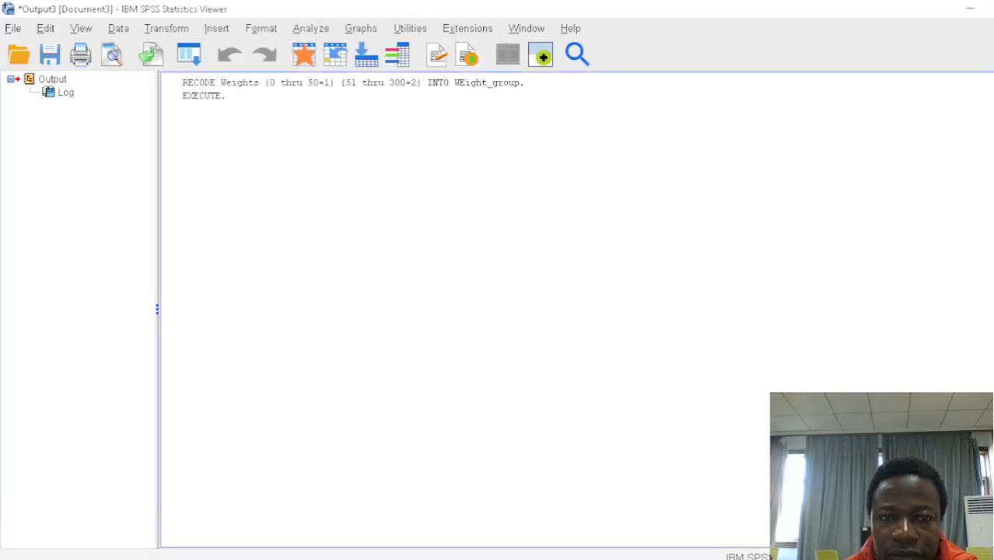
pyautogui.hotkey('alt', 'F4')
pyautogui.click(522, 315)
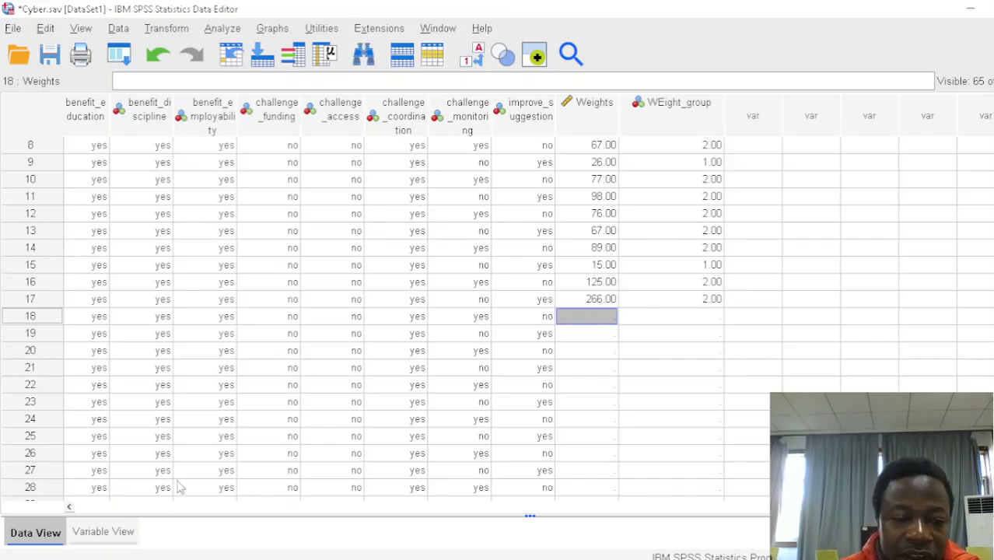
# Give the WEight_group variable the value labels 1 = light and 2 = heavy, and return to the data rows
pyautogui.click(121, 532)
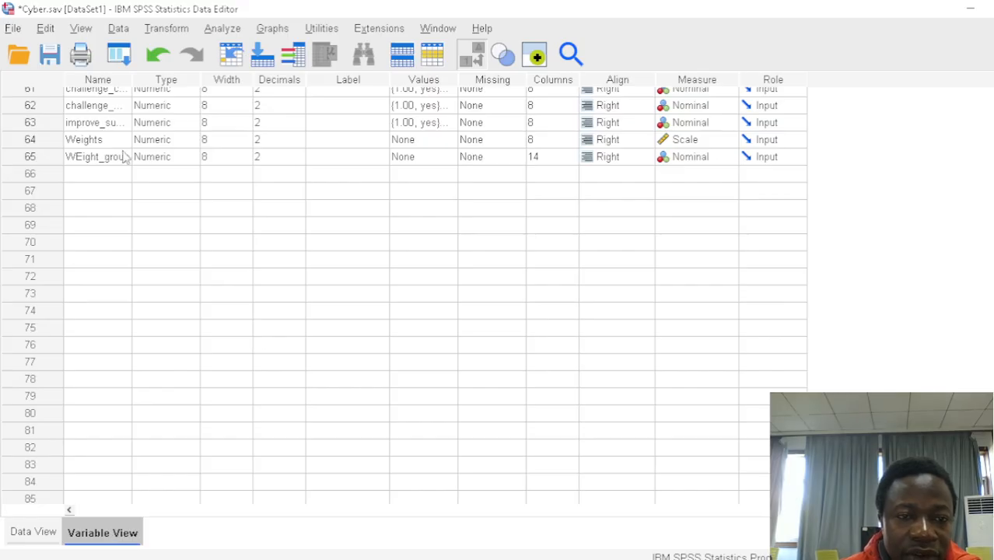
pyautogui.click(441, 163)
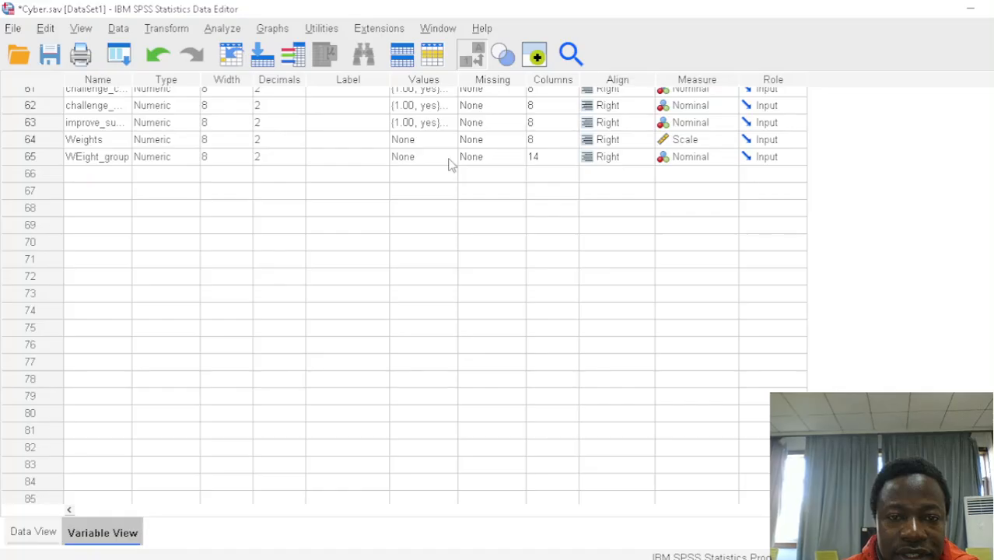
pyautogui.click(450, 161)
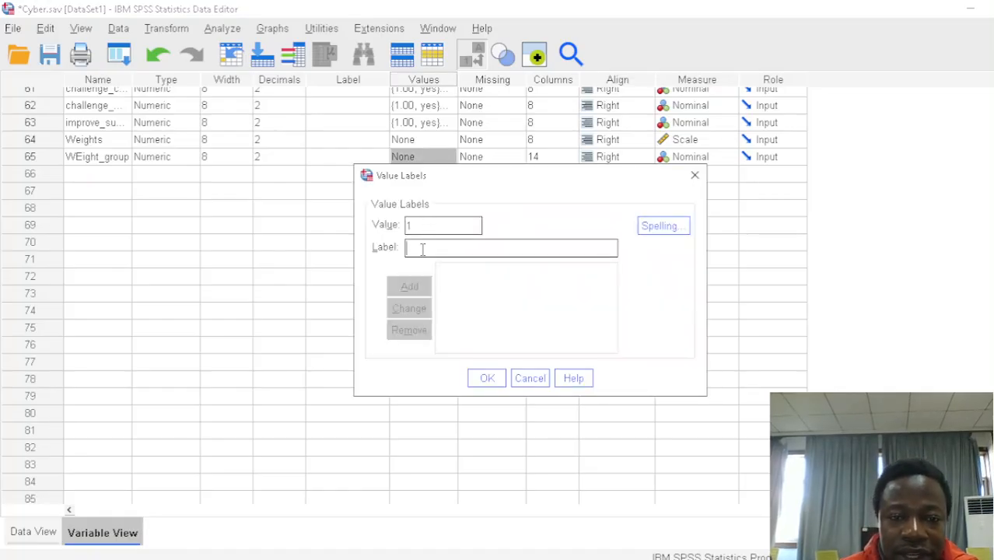
pyautogui.write('light')
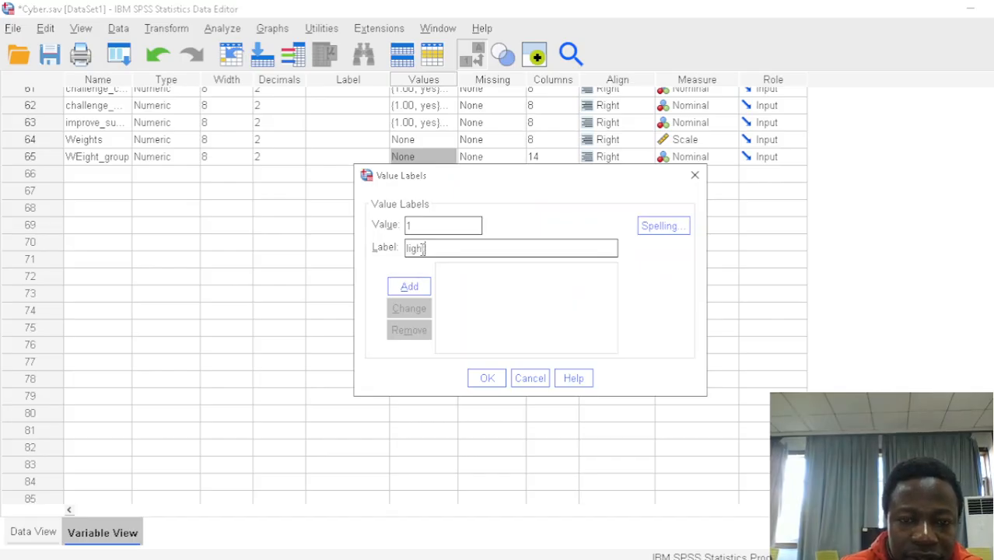
pyautogui.click(426, 287)
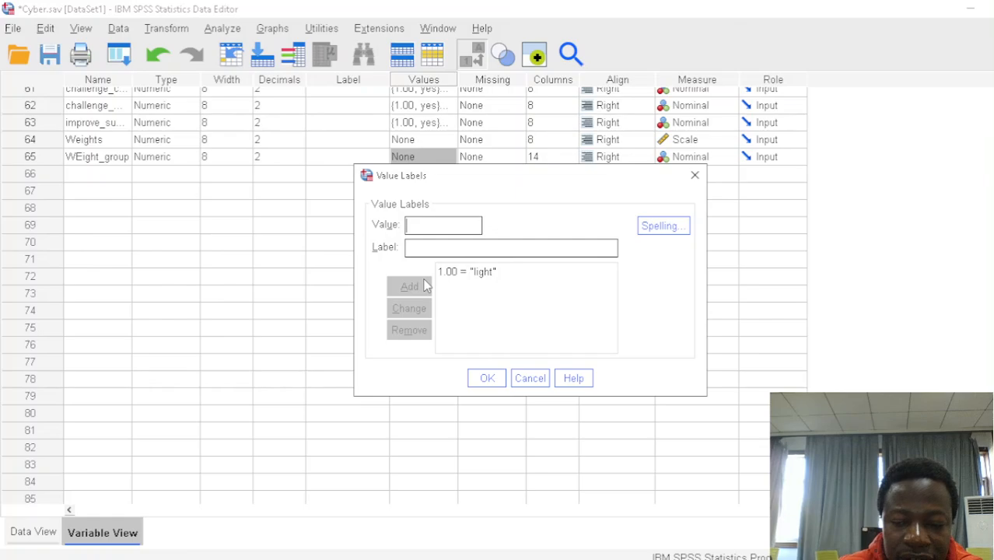
pyautogui.write('2')
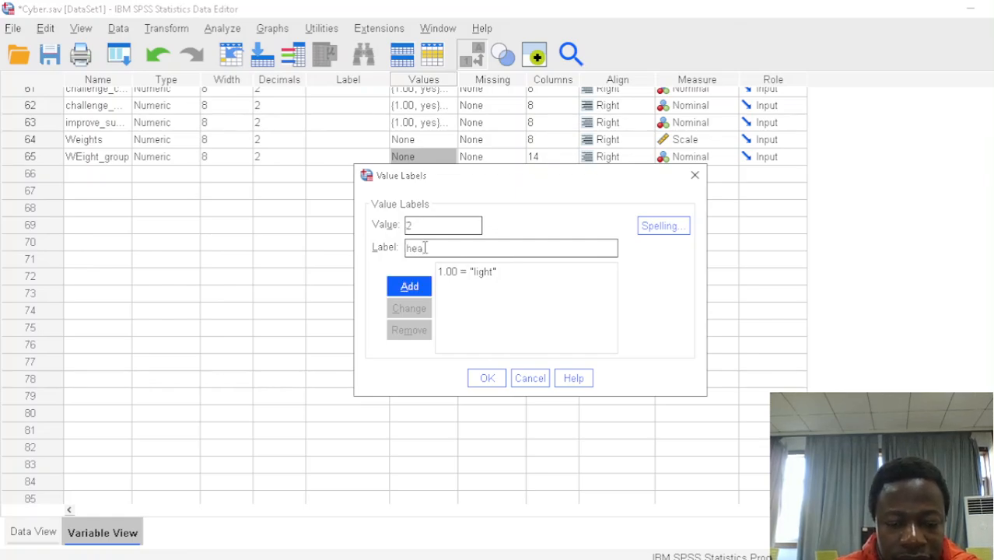
pyautogui.write('vy')
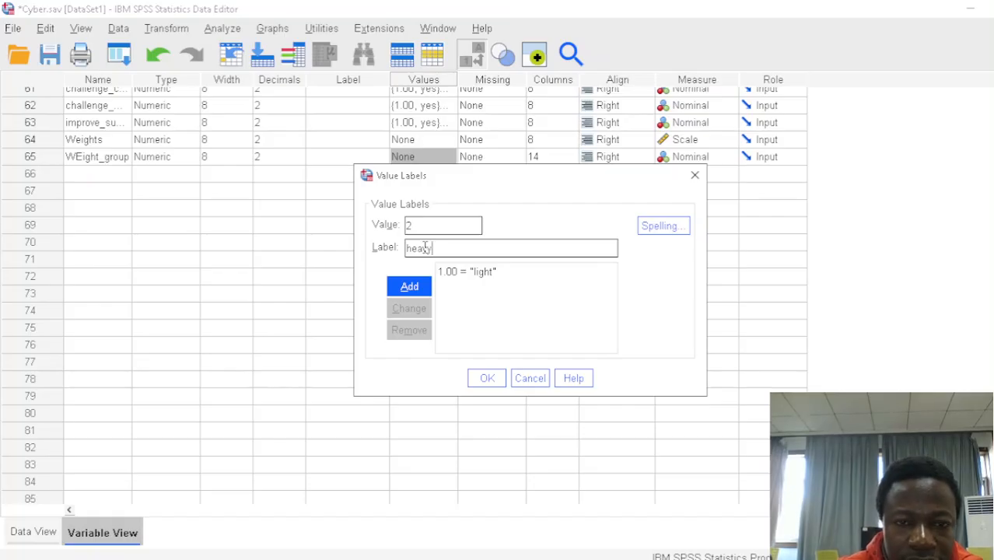
pyautogui.click(418, 286)
pyautogui.click(487, 378)
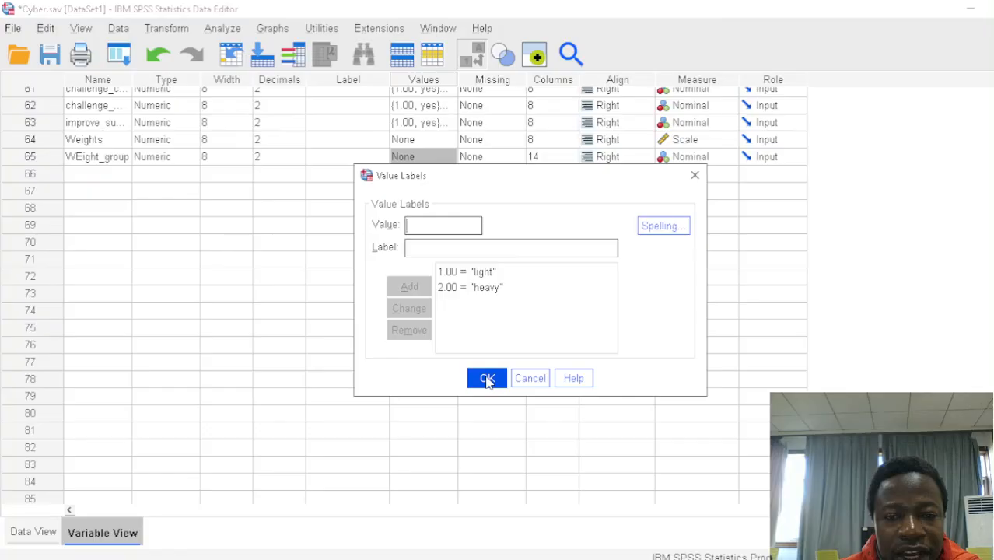
pyautogui.click(40, 532)
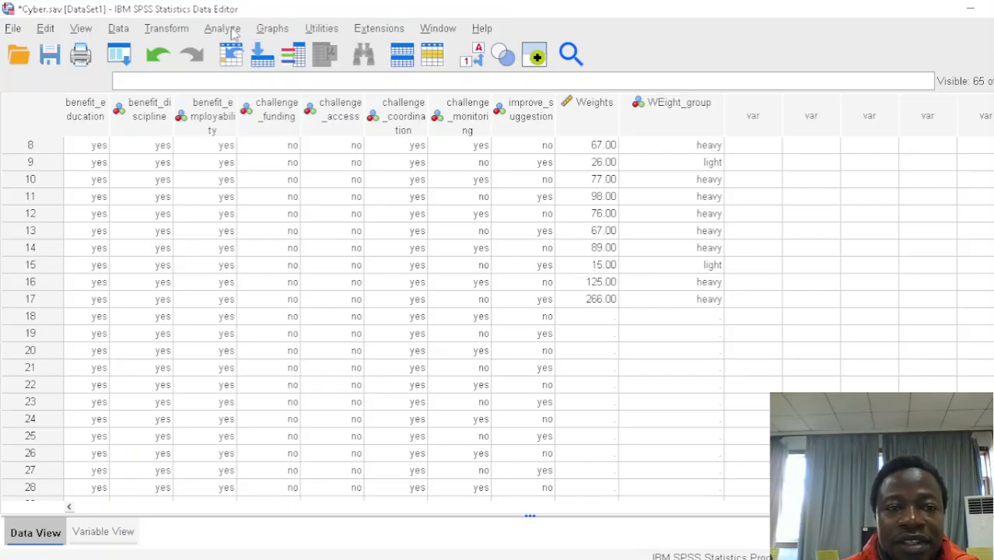
pyautogui.click(224, 29)
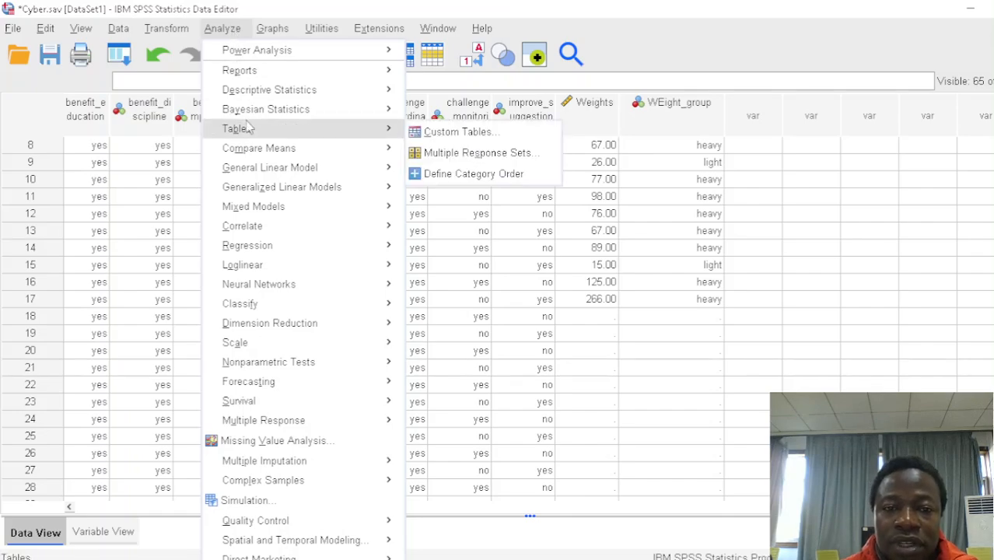
pyautogui.moveTo(365, 265)
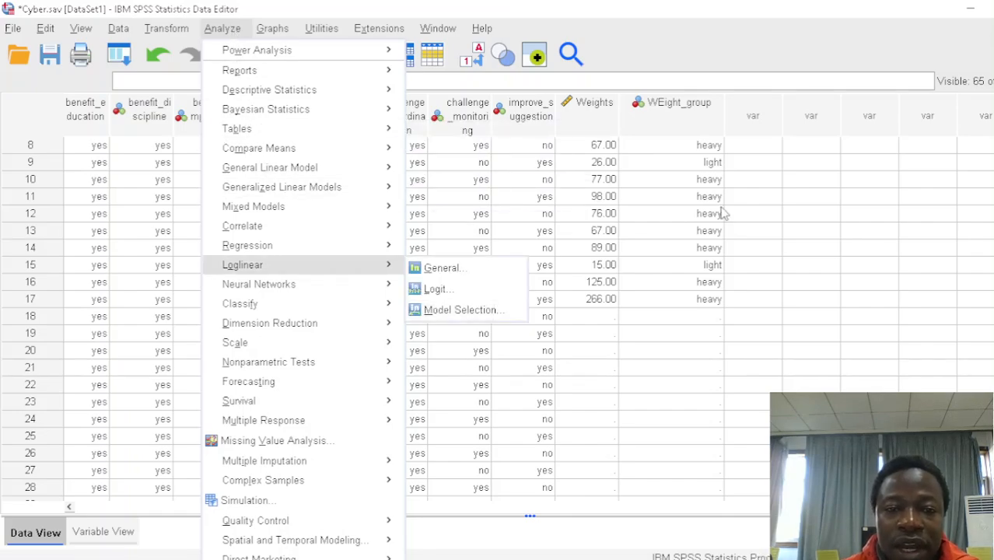
pyautogui.click(600, 201)
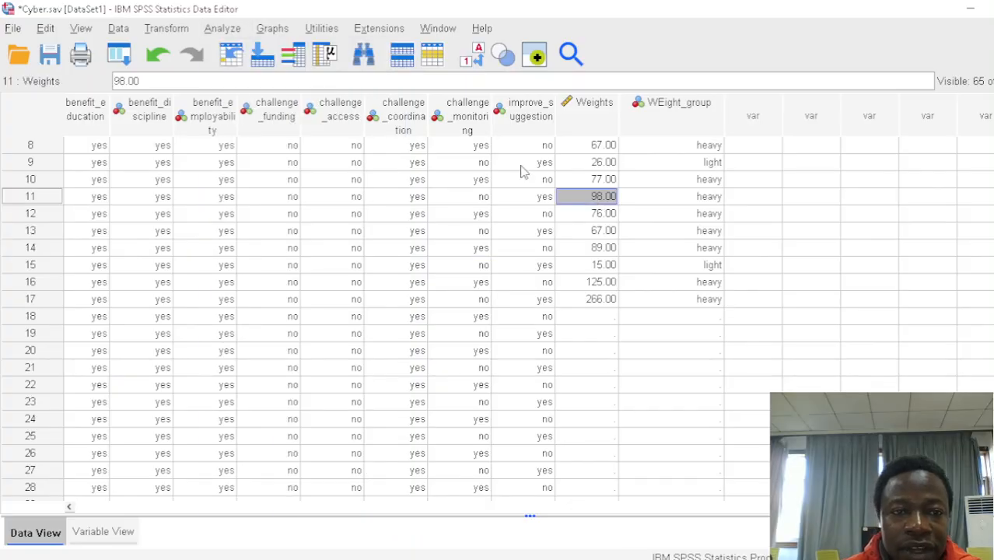
pyautogui.click(280, 32)
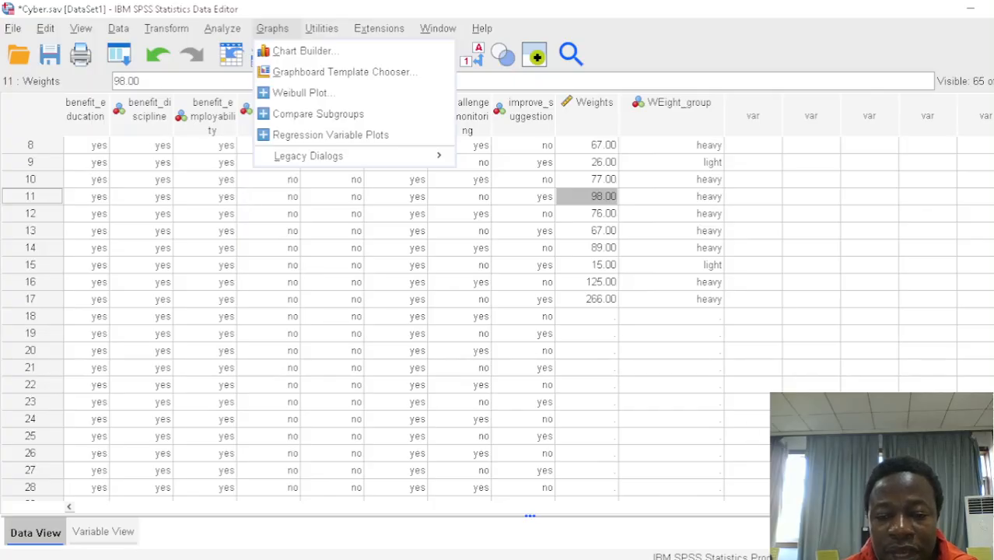
pyautogui.moveTo(697, 557)
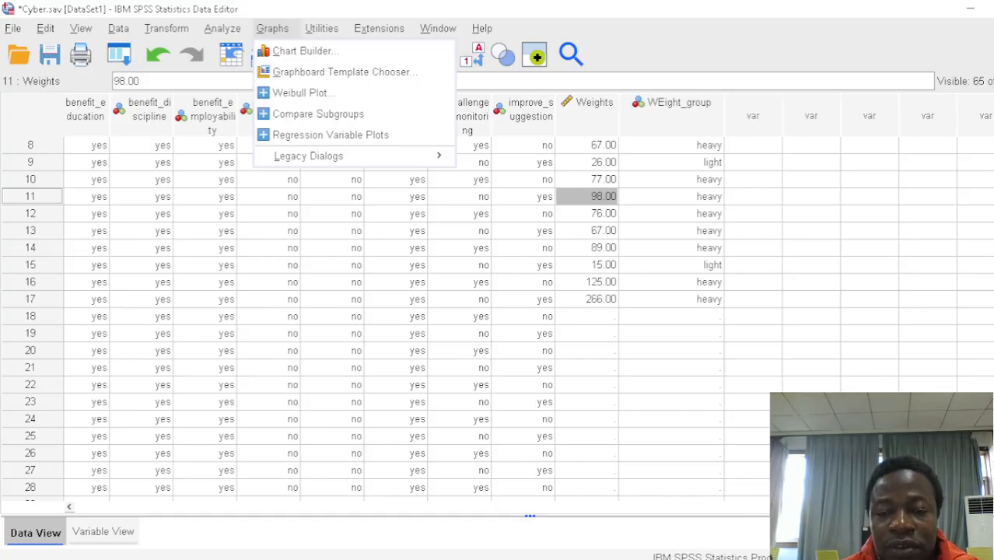
pyautogui.click(750, 436)
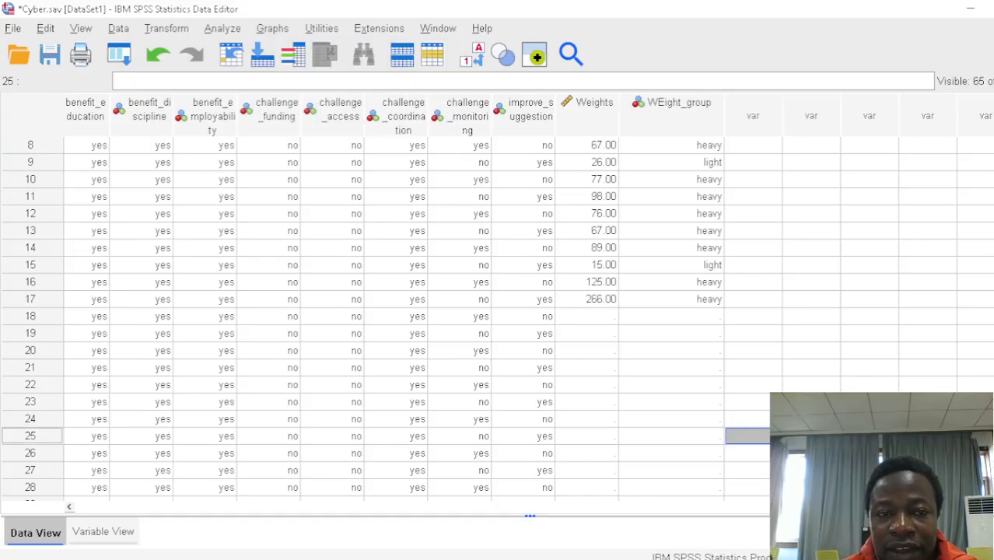
pyautogui.click(658, 408)
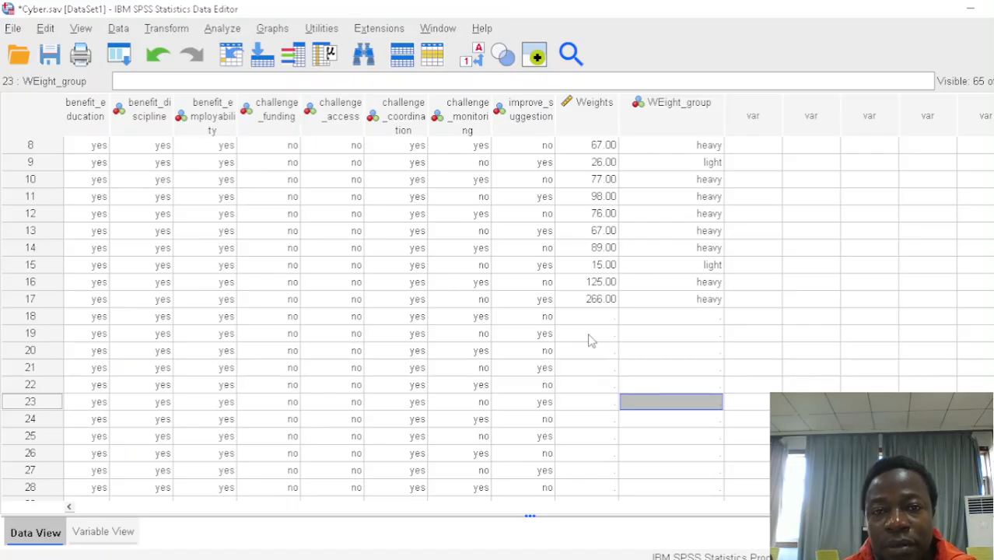
pyautogui.moveTo(684, 559)
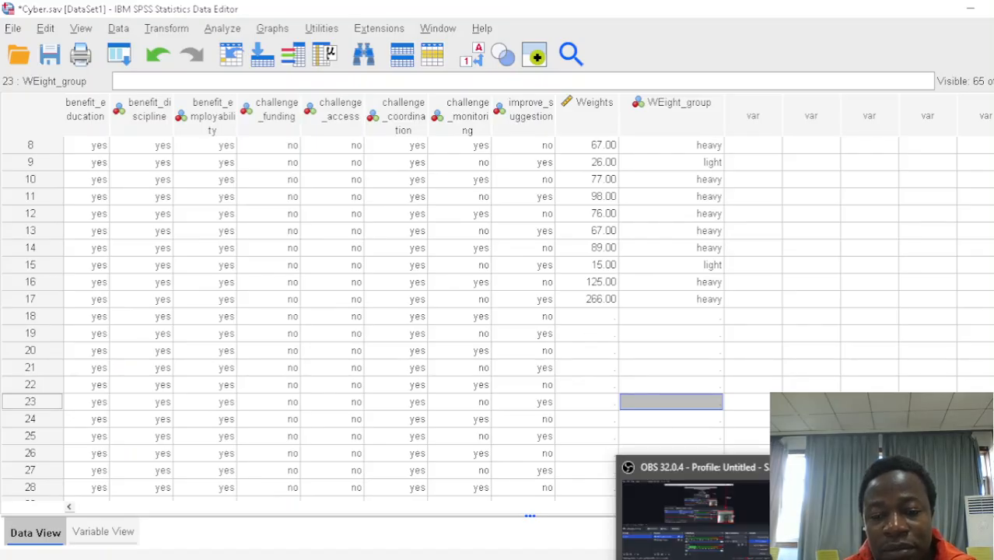
pyautogui.click(693, 513)
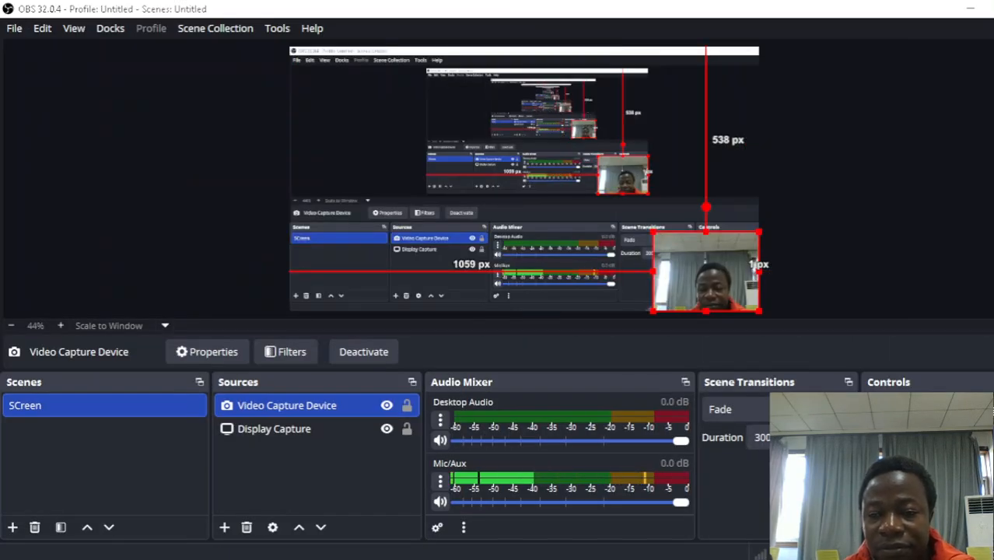